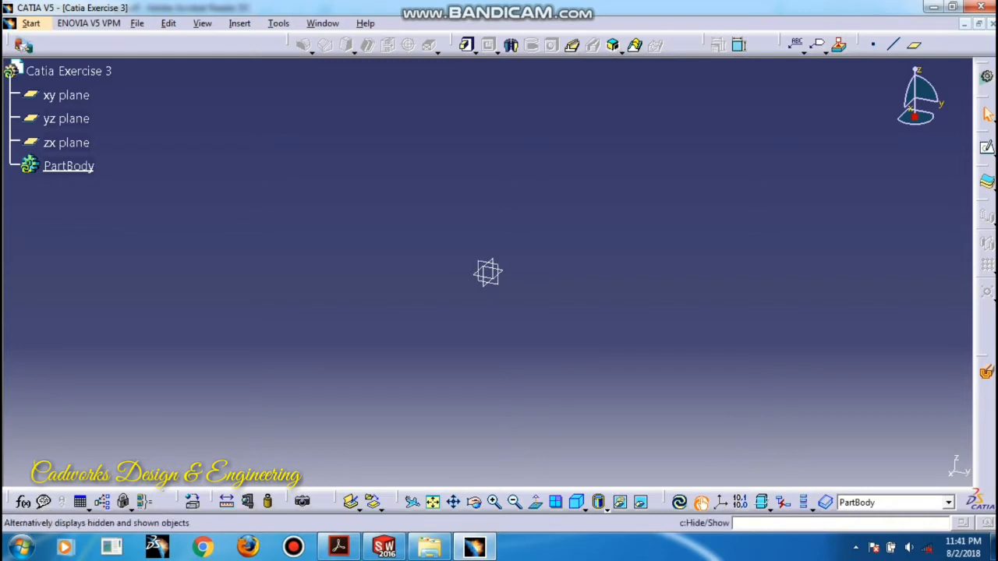
- Start a profile sketch on the xy plane and draw an upper edge about 241 mm long with a central notch about 25 by 20 mm
click(987, 148)
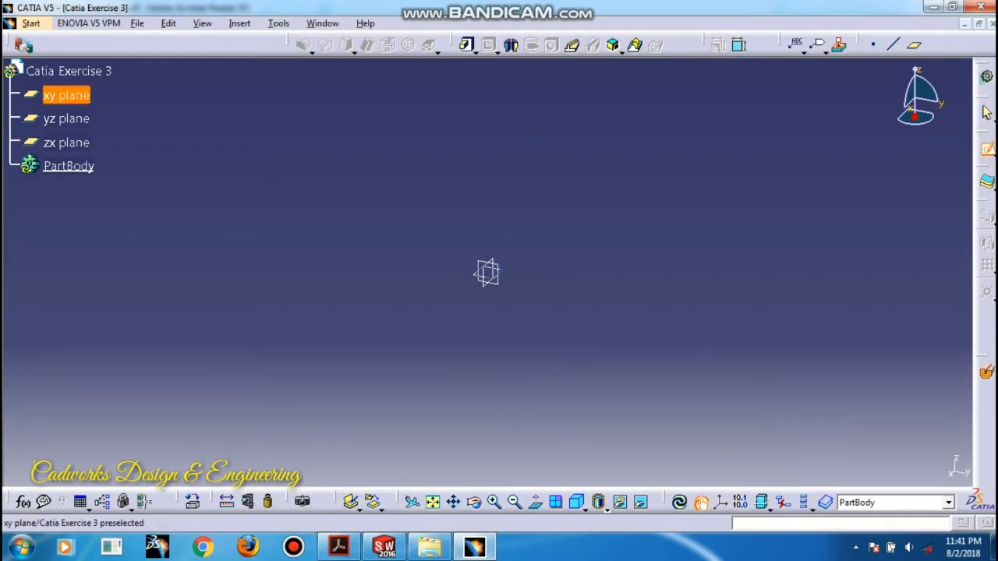
click(497, 270)
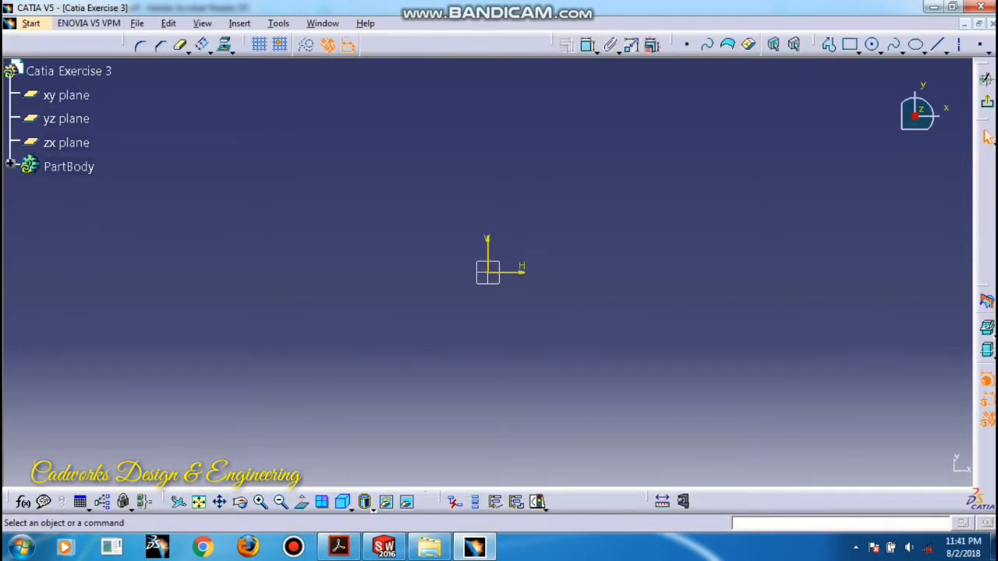
click(828, 44)
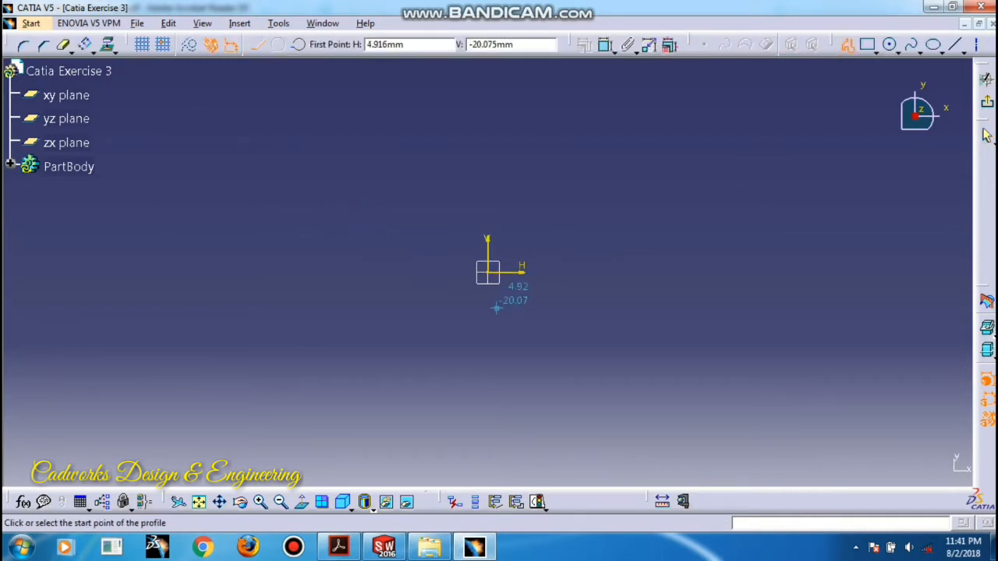
click(284, 271)
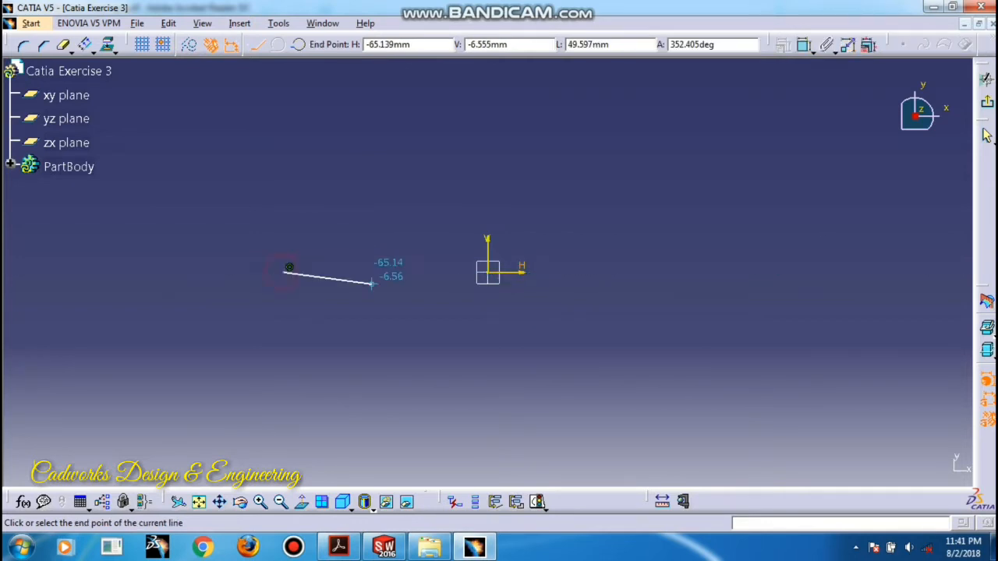
click(467, 273)
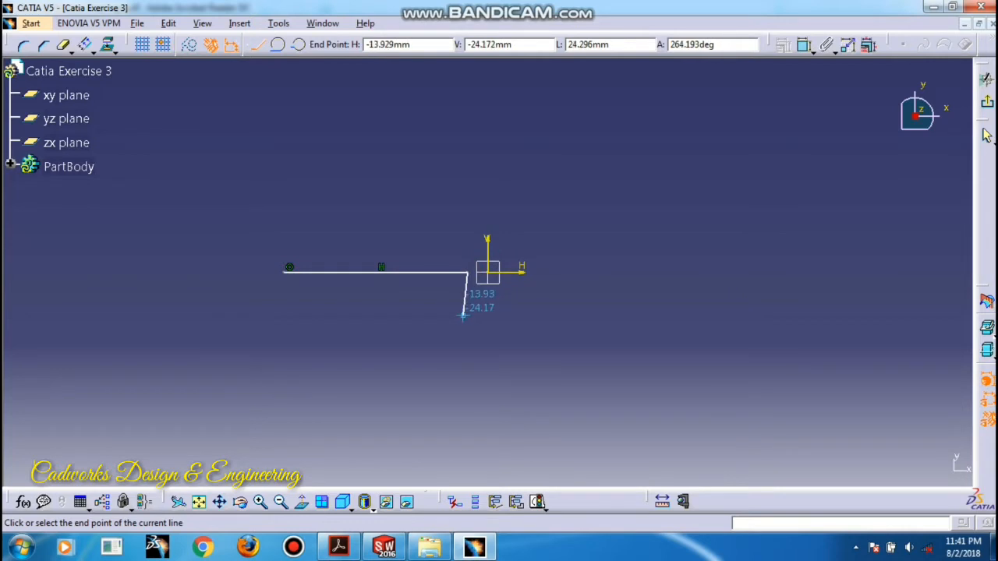
click(469, 308)
click(513, 308)
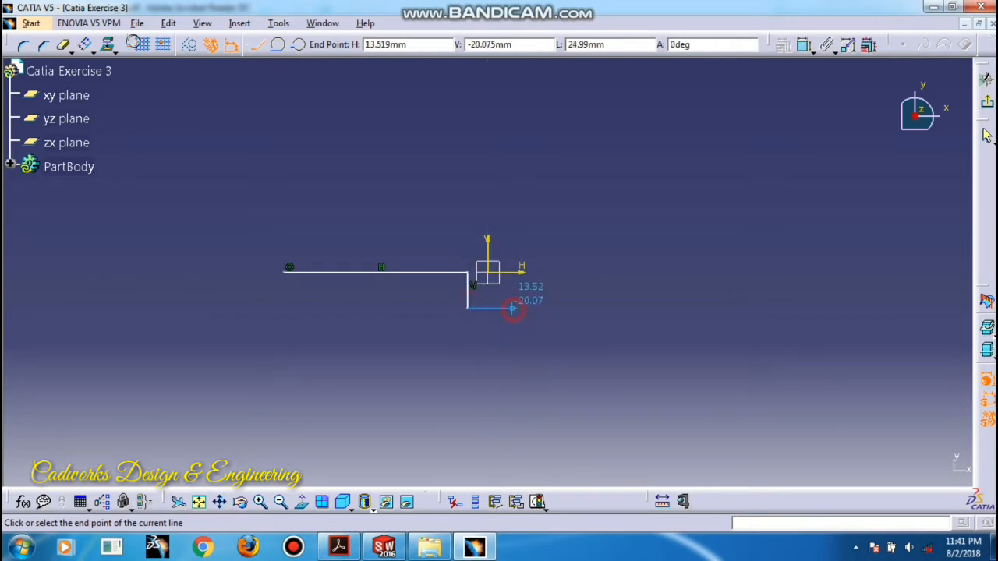
click(512, 272)
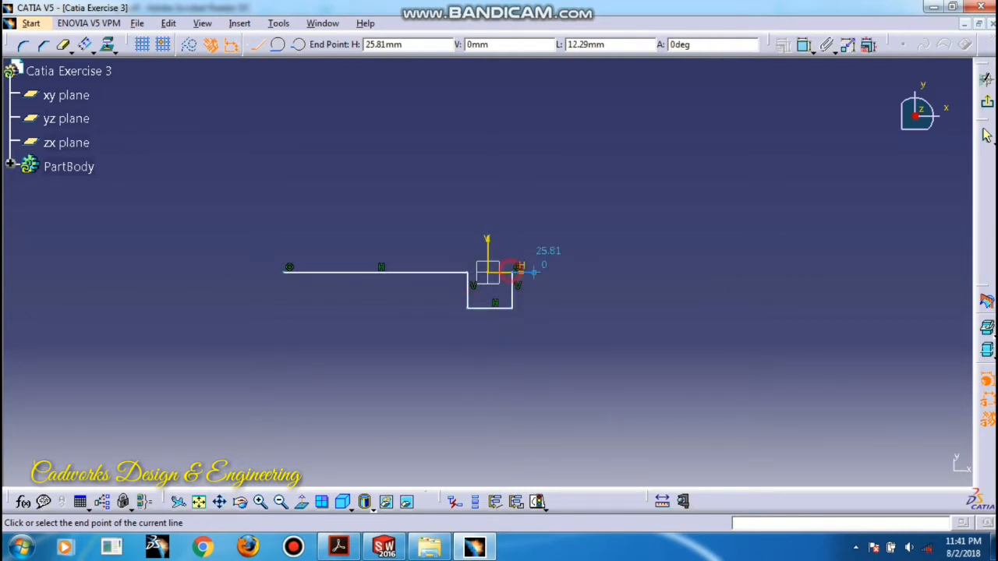
click(713, 272)
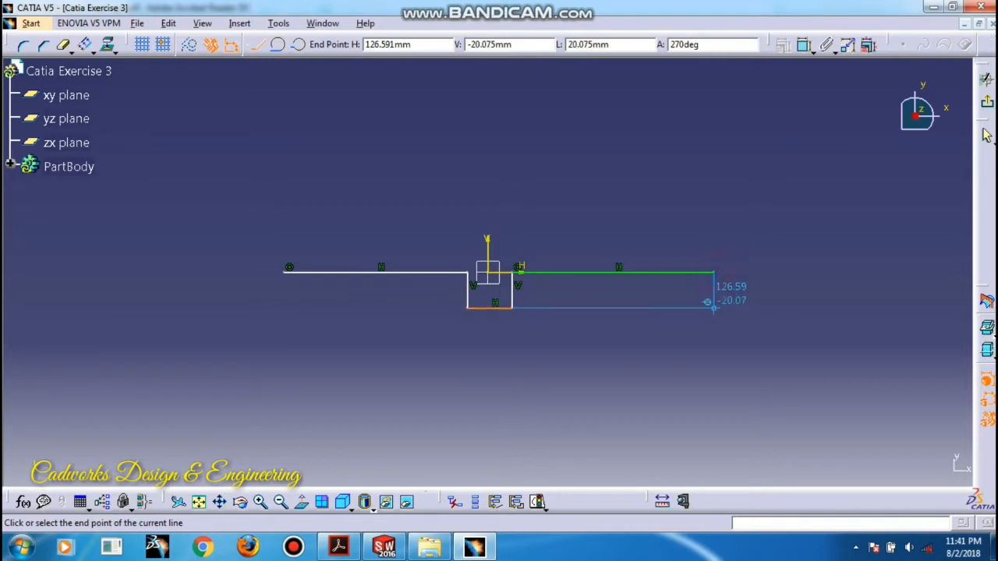
- Complete the closed profile with outer sides about 60 mm high and a central lower tab about 37 mm wide and 40 mm deep
click(714, 380)
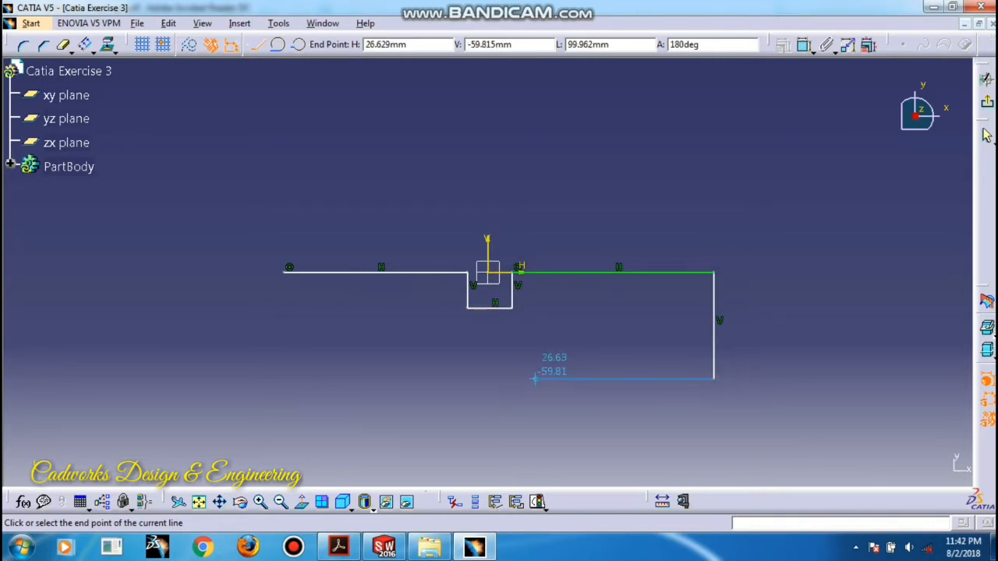
click(526, 380)
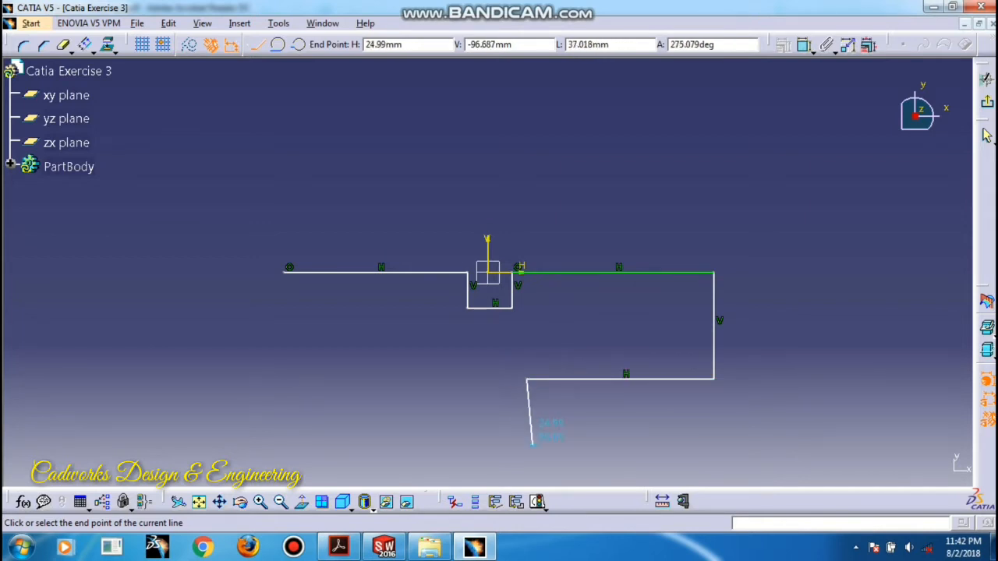
click(527, 449)
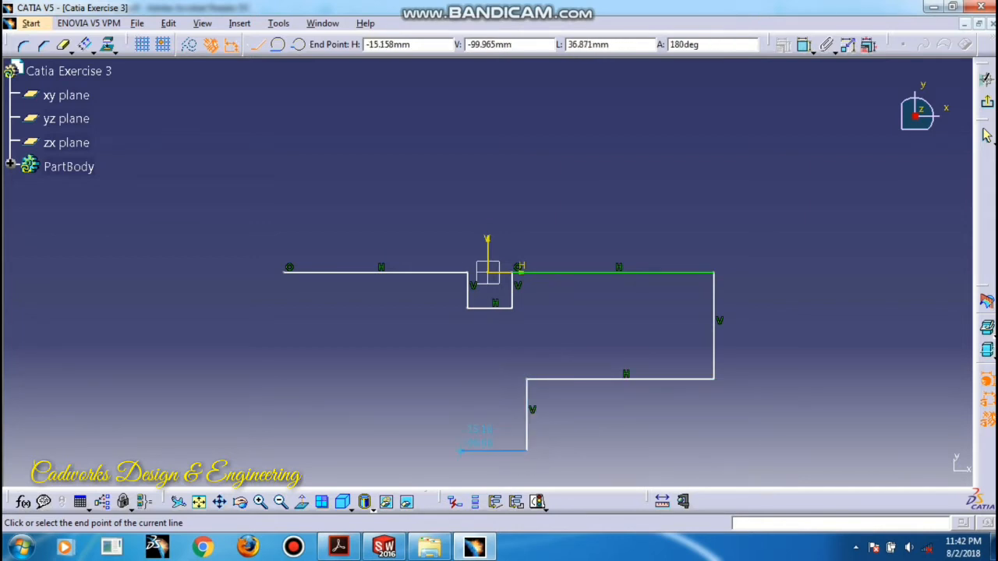
click(462, 451)
click(462, 379)
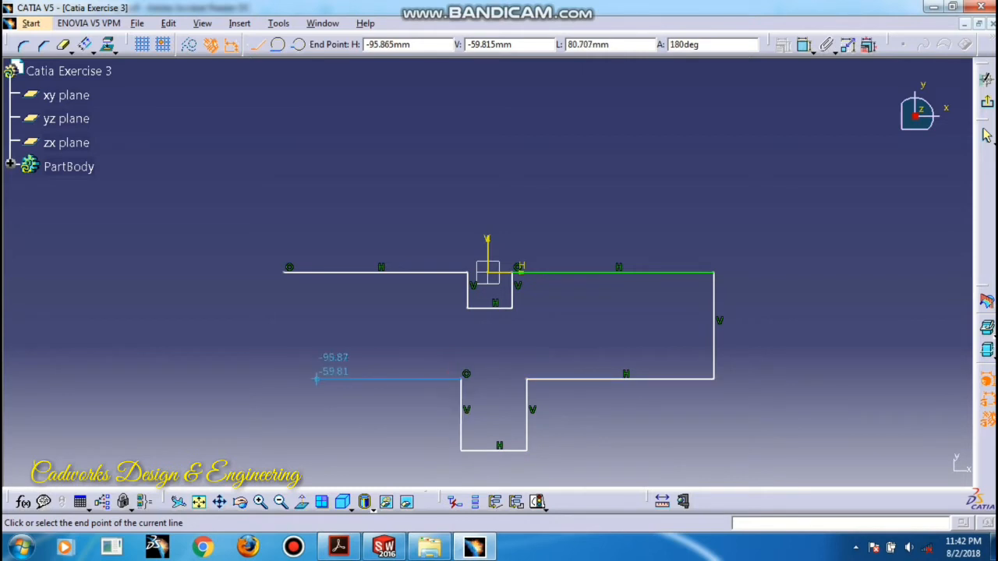
click(284, 380)
click(288, 268)
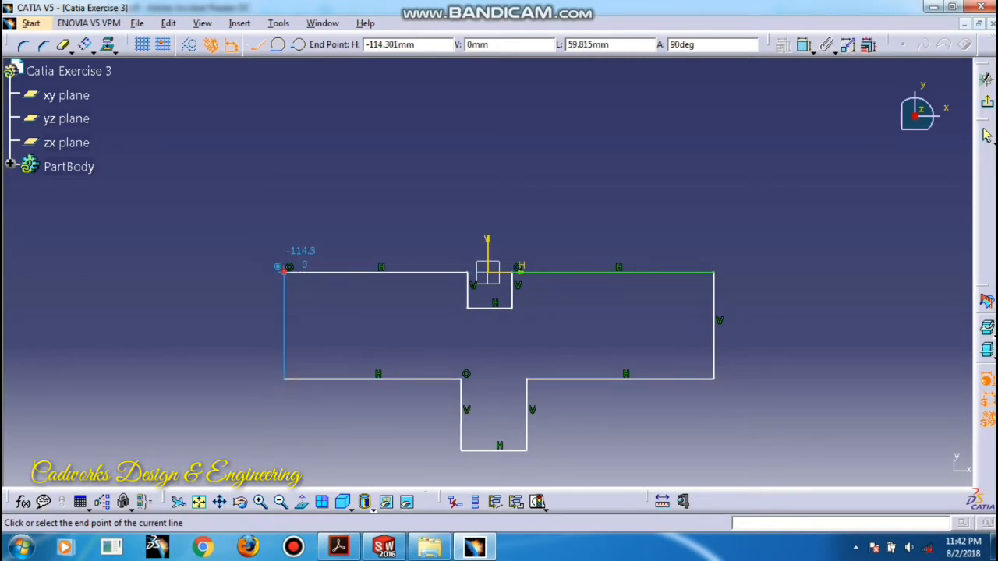
key(Escape)
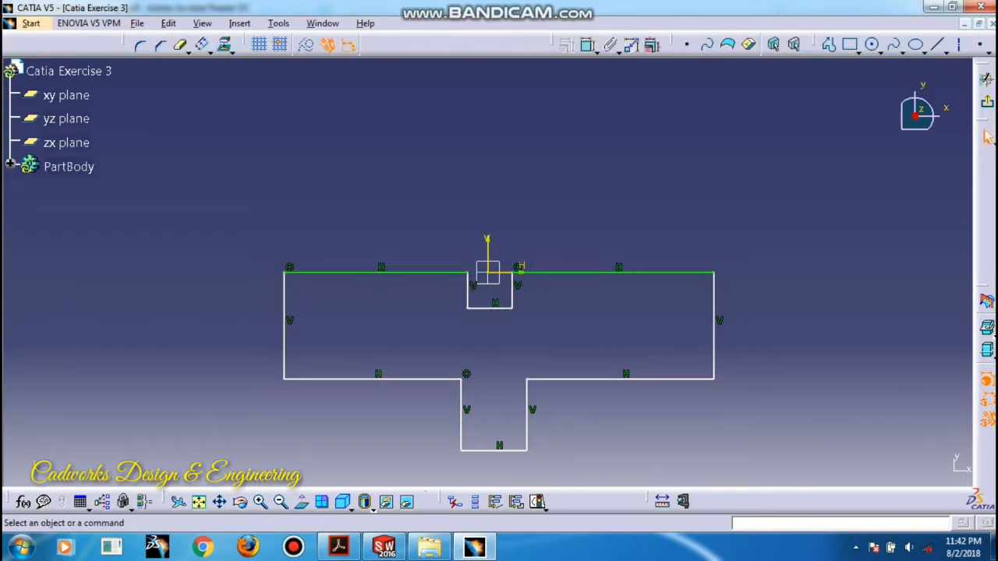
- Dimension the overall width between the profile's two outer vertical edges, keeping its drawn value
click(586, 44)
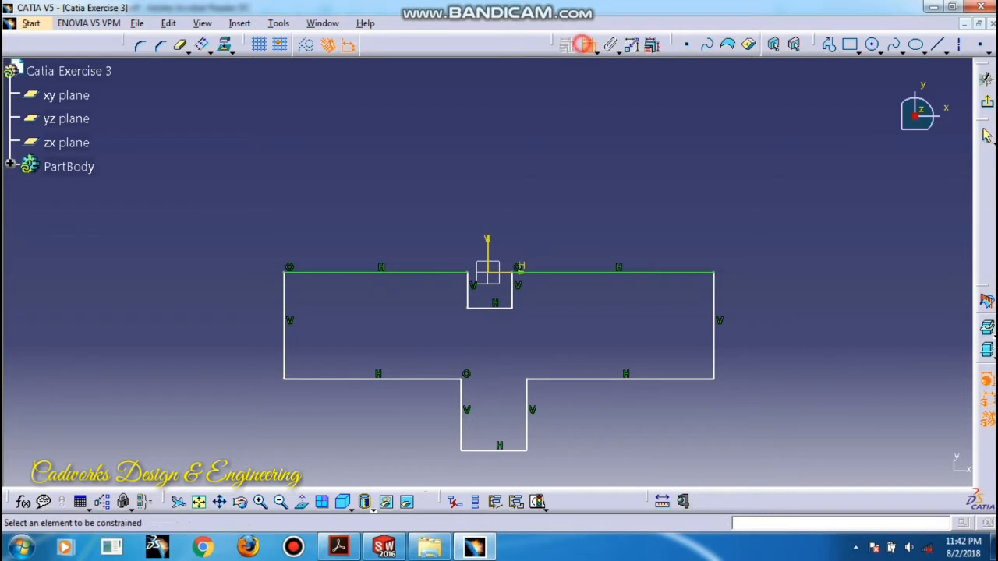
click(284, 302)
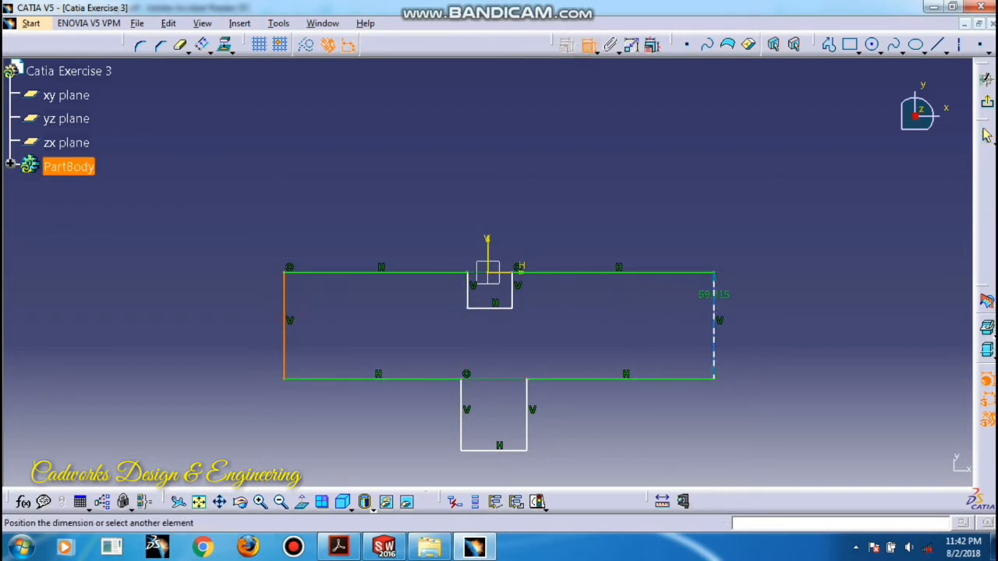
click(713, 300)
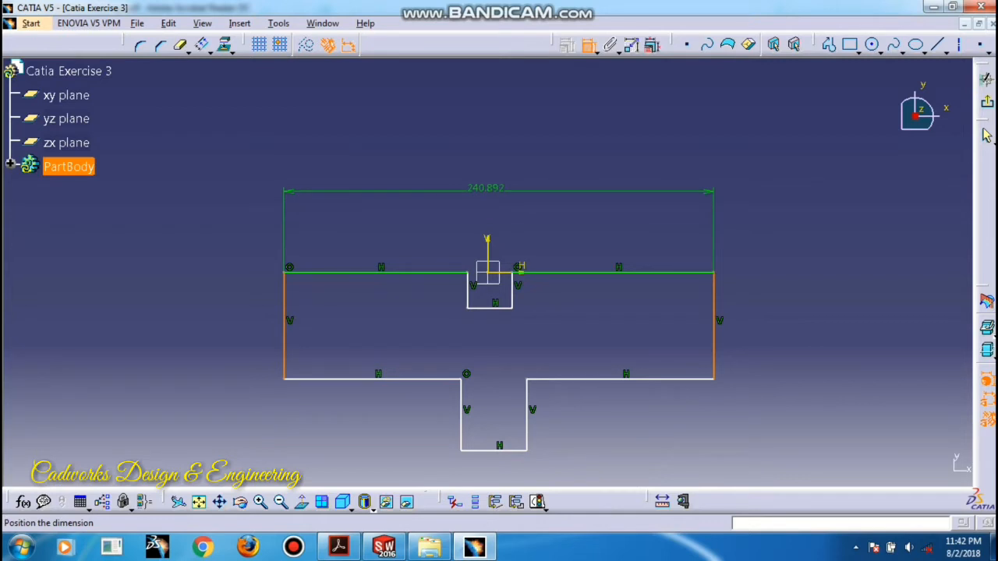
click(483, 188)
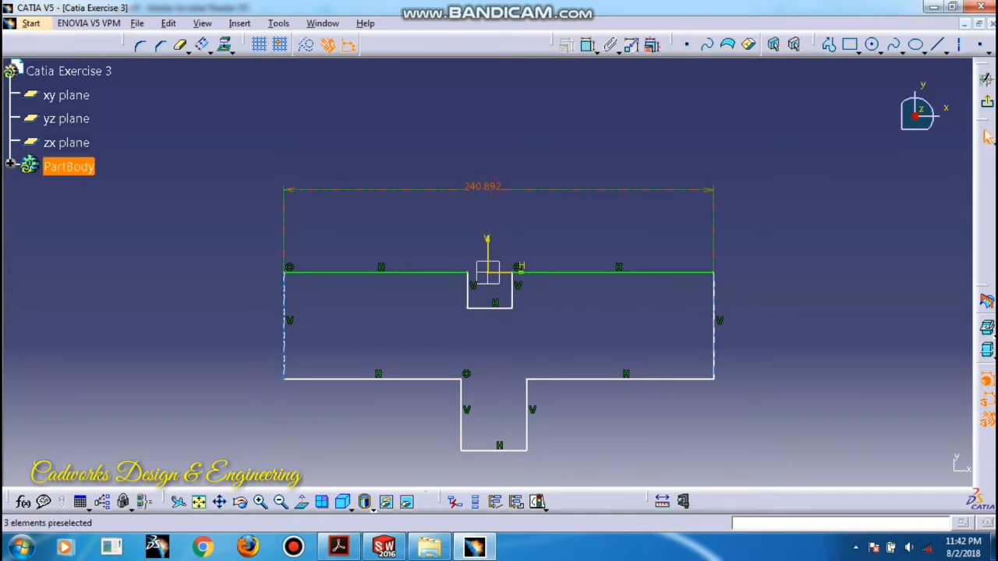
double_click(484, 187)
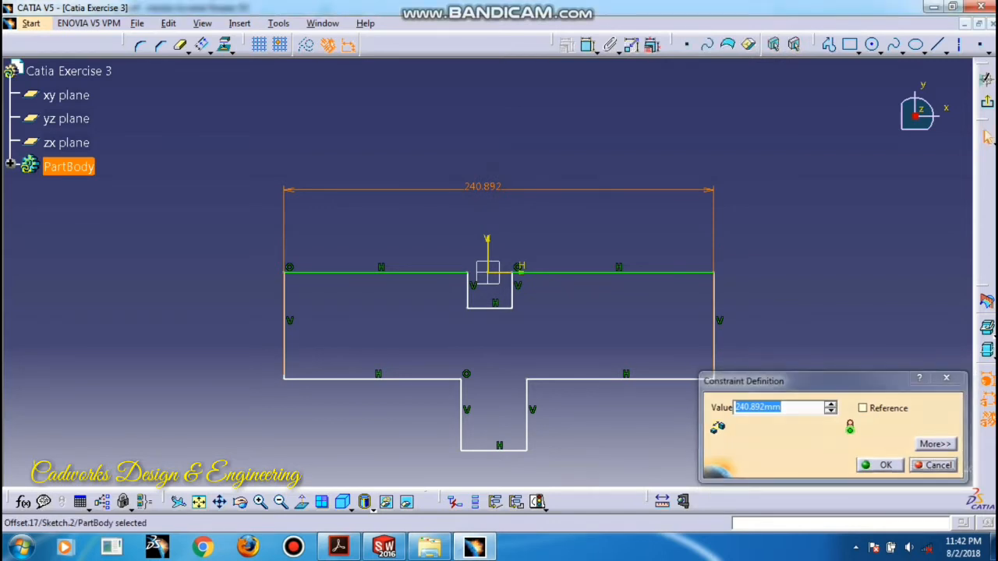
key(Return)
- Scale the whole sketch about the origin without duplicating it, to about 96 mm overall width, and place the width dimension closer to the profile
drag(257, 163, 809, 464)
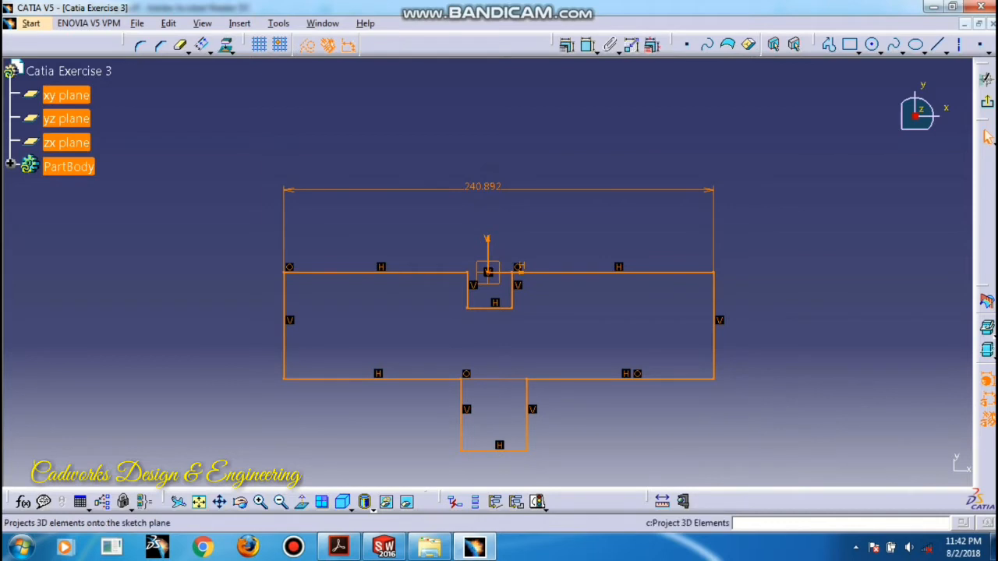
click(225, 47)
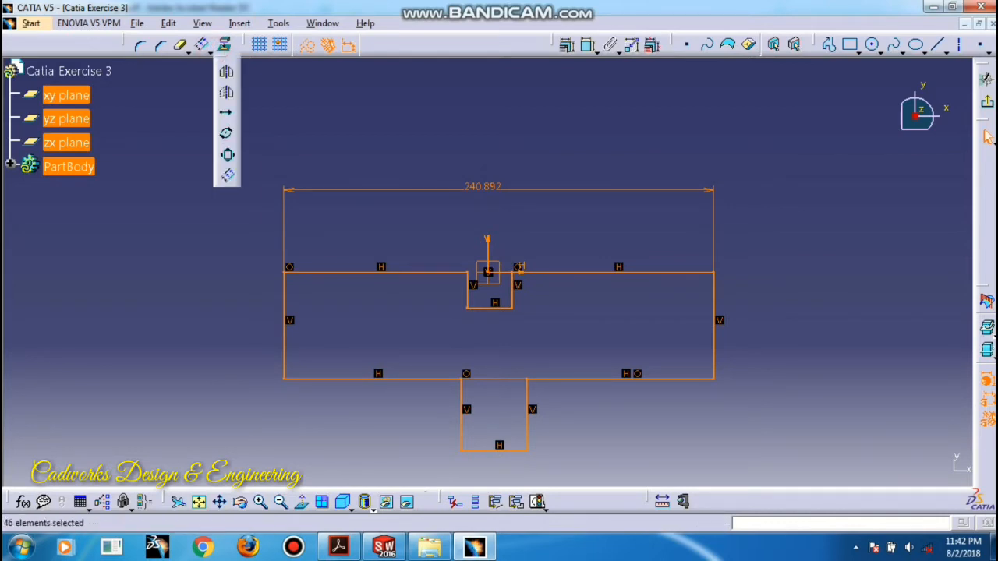
click(228, 155)
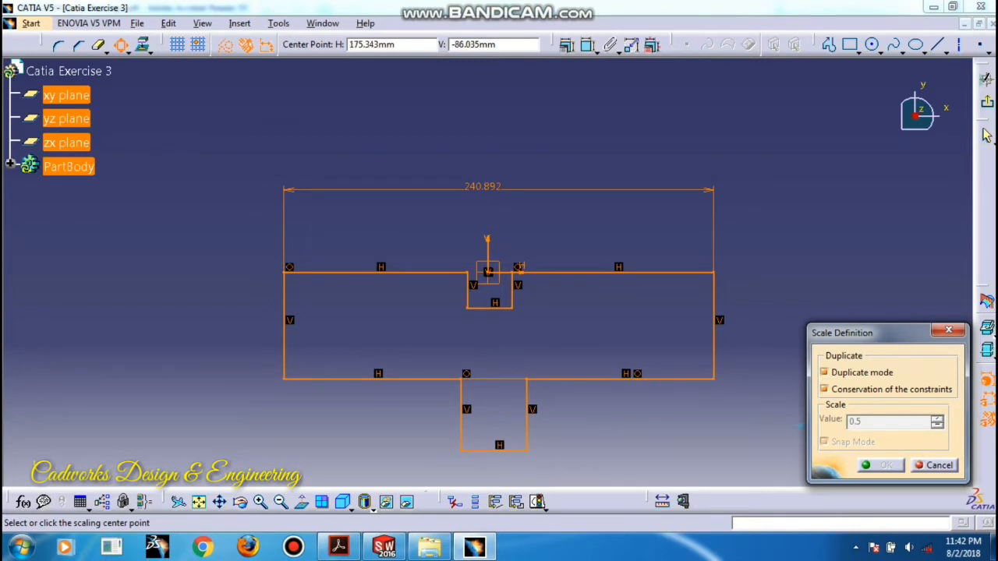
click(824, 372)
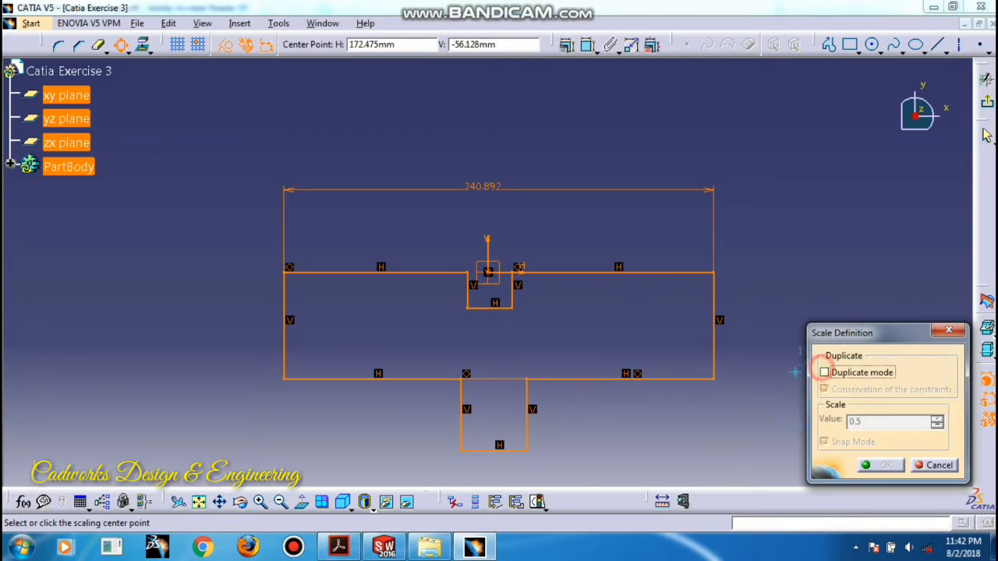
click(825, 388)
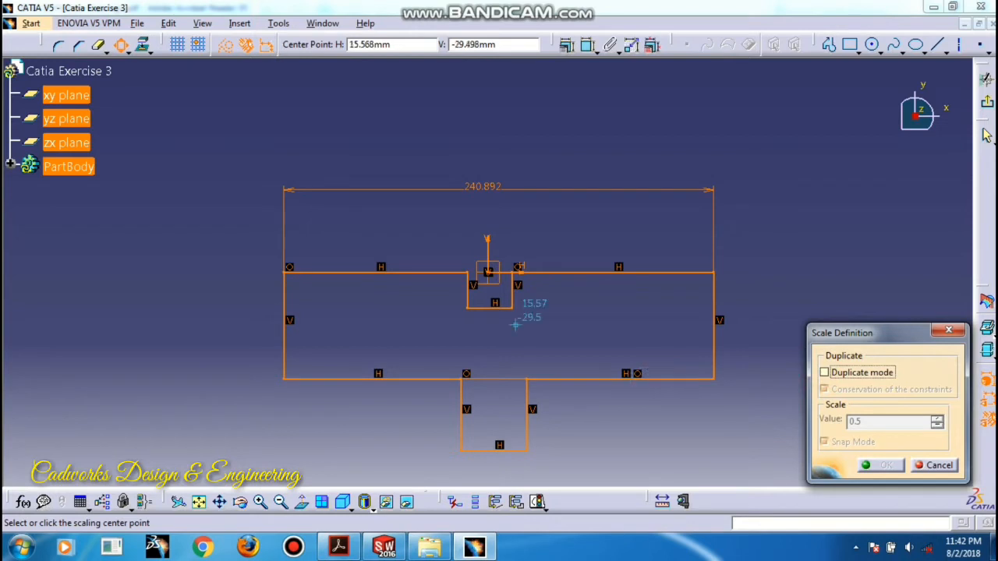
click(487, 271)
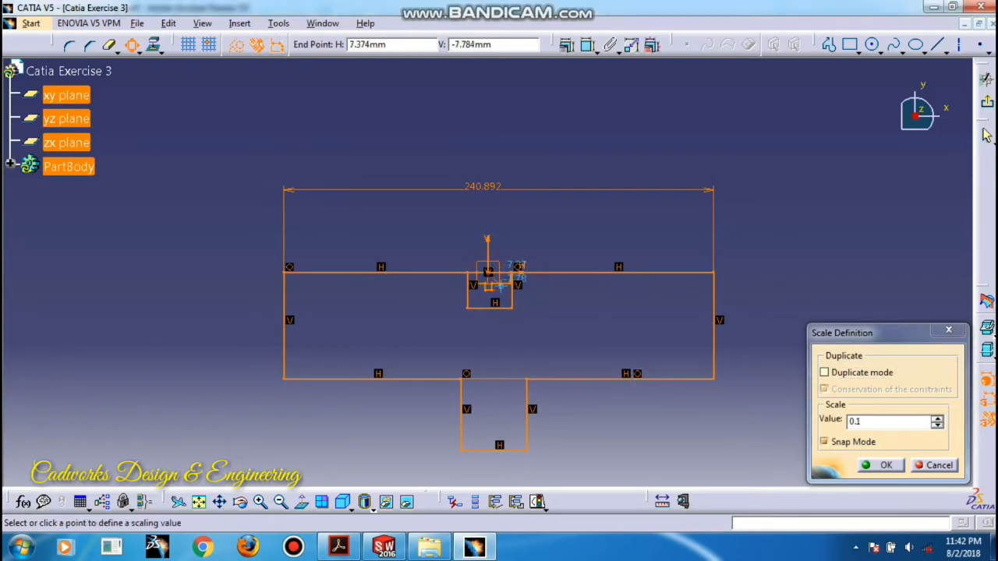
click(431, 231)
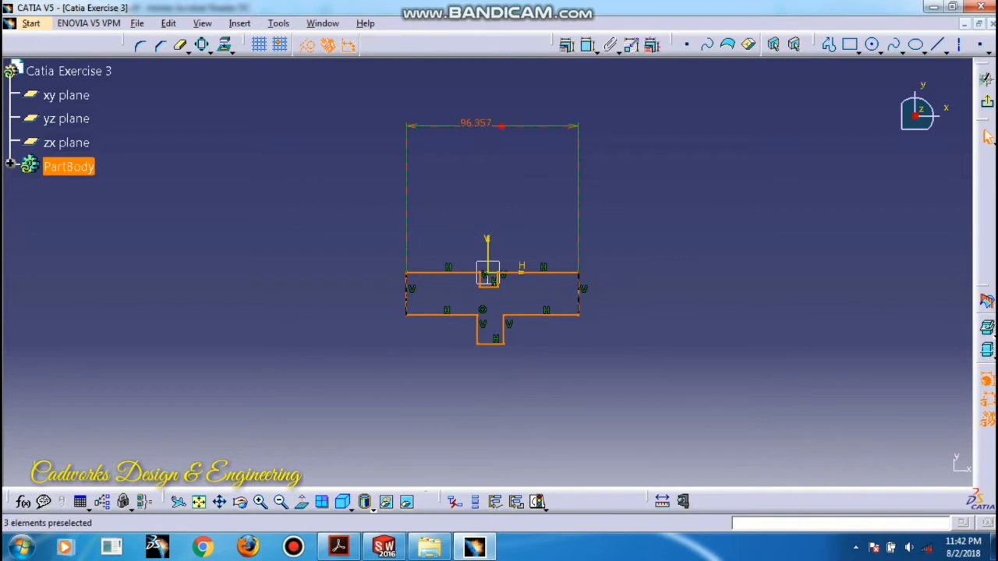
drag(501, 125, 503, 239)
- Constrain the upper notch's two vertical sides to be symmetric about the vertical sketch axis
middle_drag(521, 247, 524, 160)
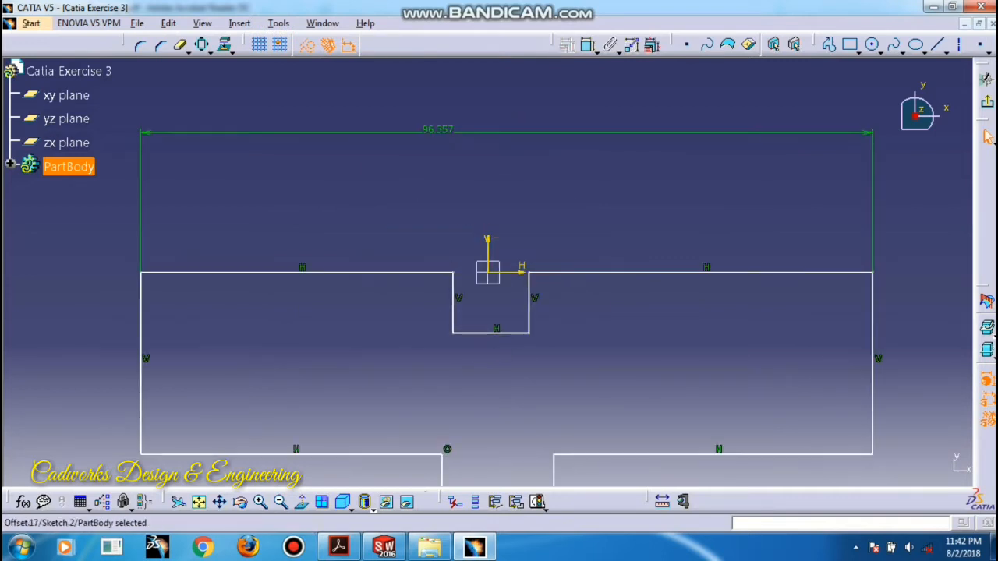
middle_drag(613, 261, 577, 232)
click(577, 232)
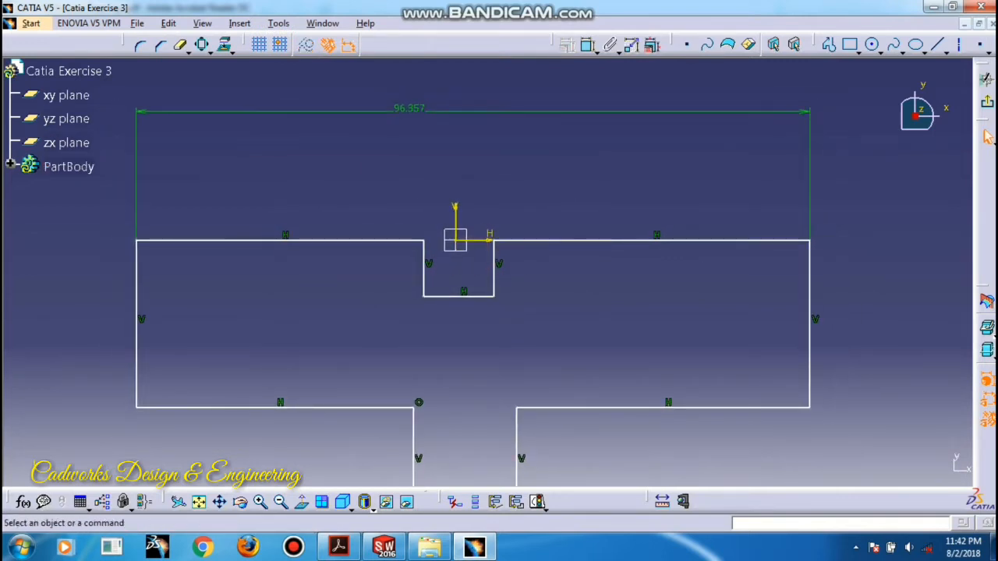
click(423, 254)
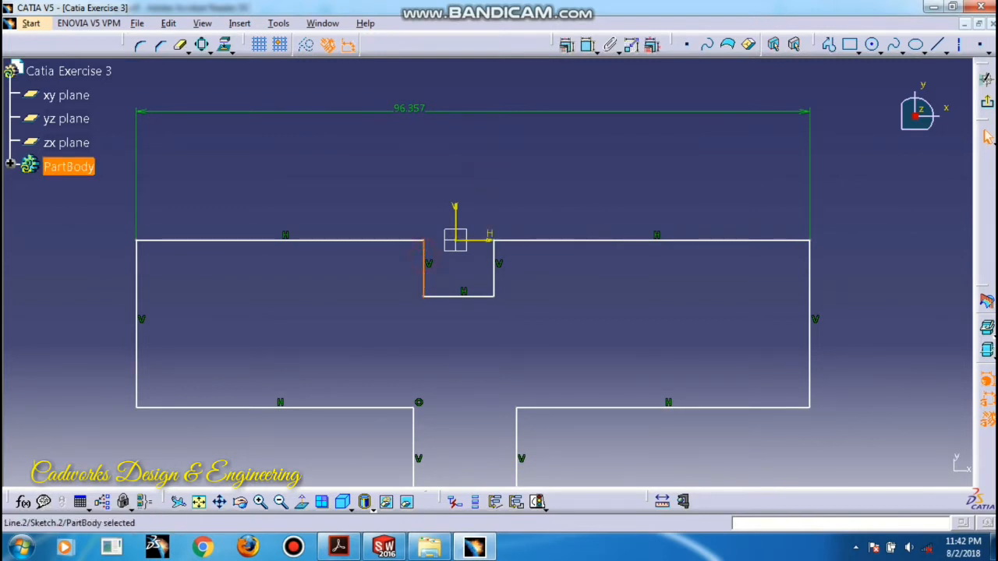
ctrl+click(495, 259)
ctrl+click(458, 219)
click(986, 136)
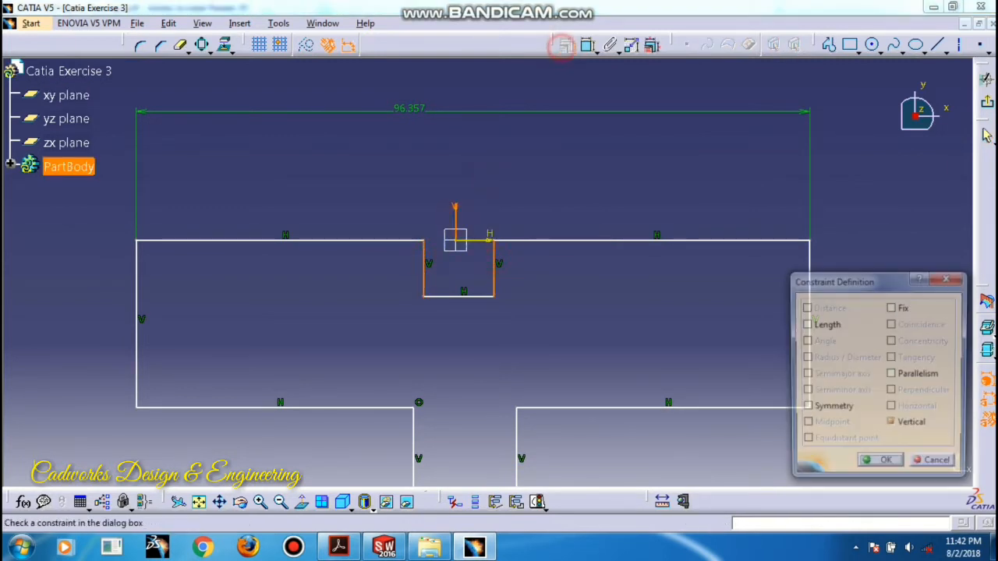
click(806, 408)
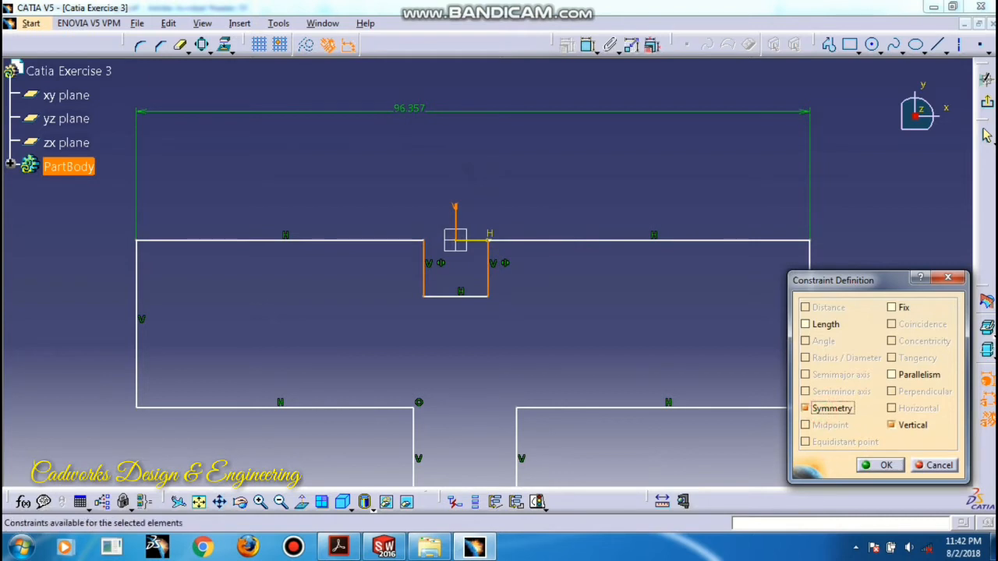
click(879, 464)
- Constrain the profile's two outer vertical edges to be symmetric about the vertical sketch axis
click(810, 304)
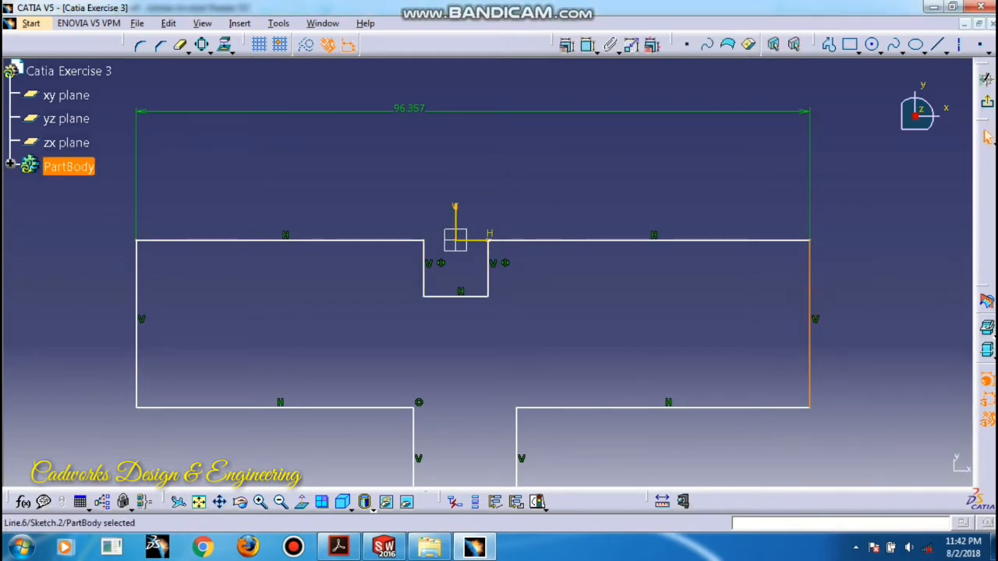
ctrl+click(138, 272)
ctrl+click(456, 217)
click(986, 136)
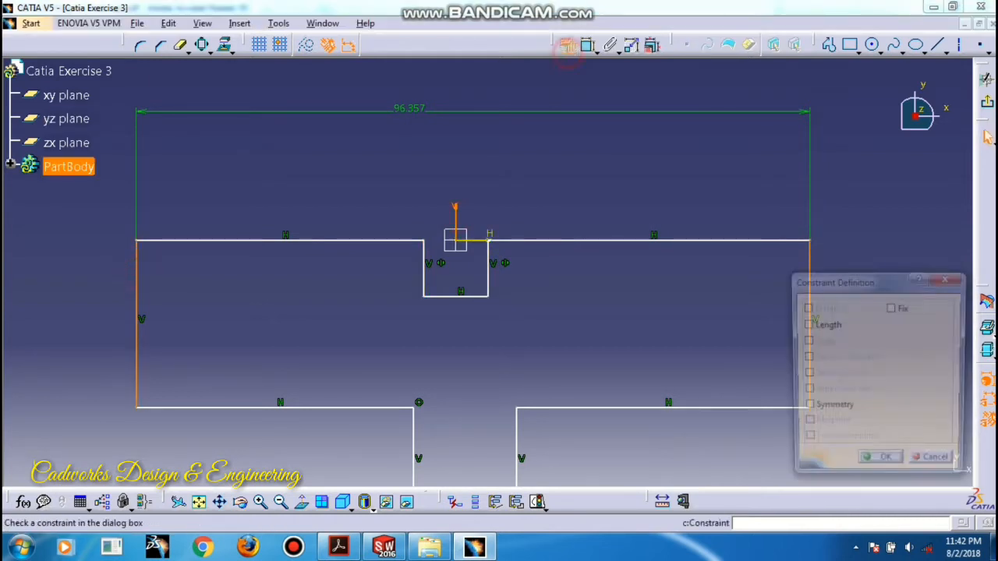
click(805, 408)
click(896, 462)
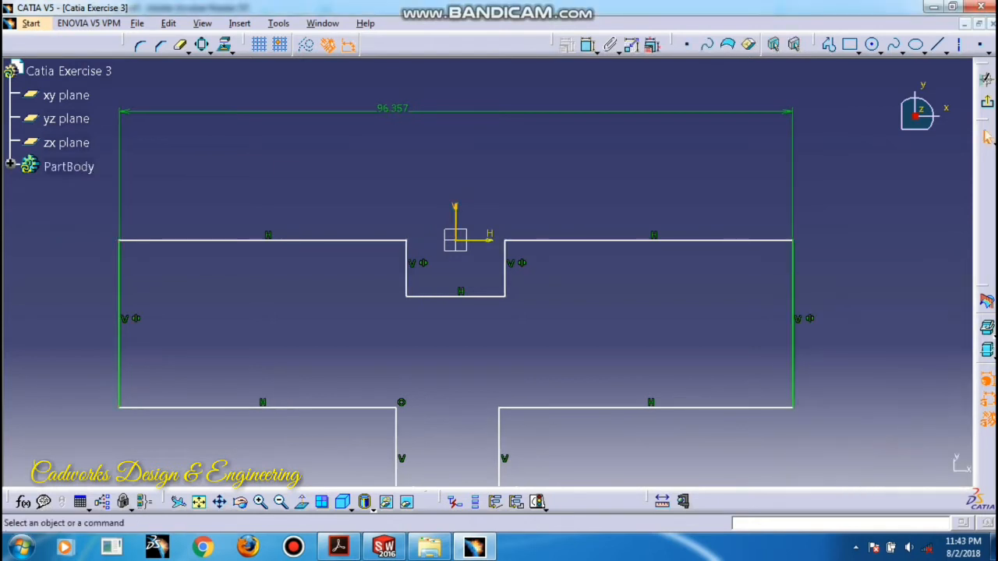
- Constrain the lower stem's two vertical sides to be symmetric about the vertical sketch axis
click(396, 425)
ctrl+click(499, 430)
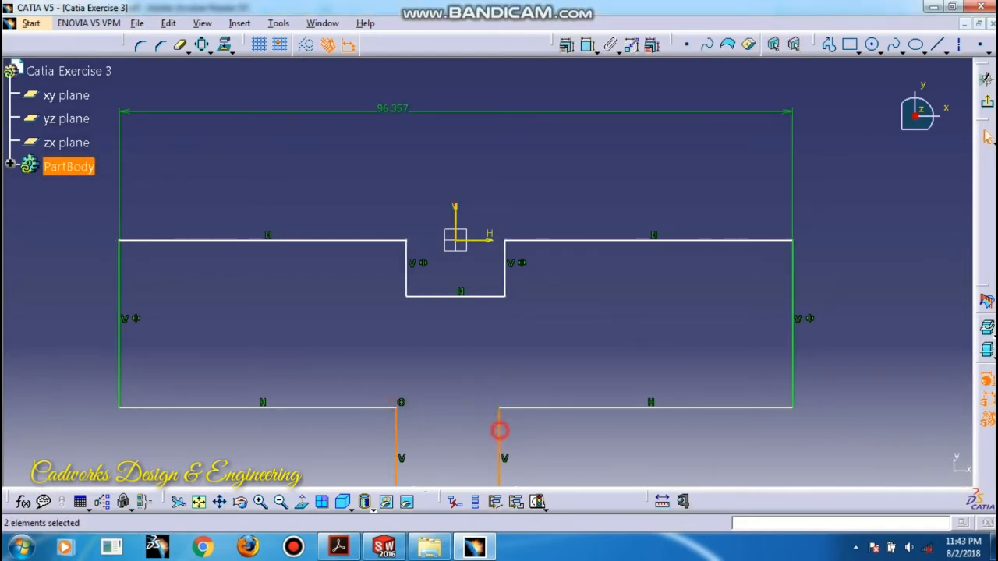
ctrl+click(455, 212)
click(986, 136)
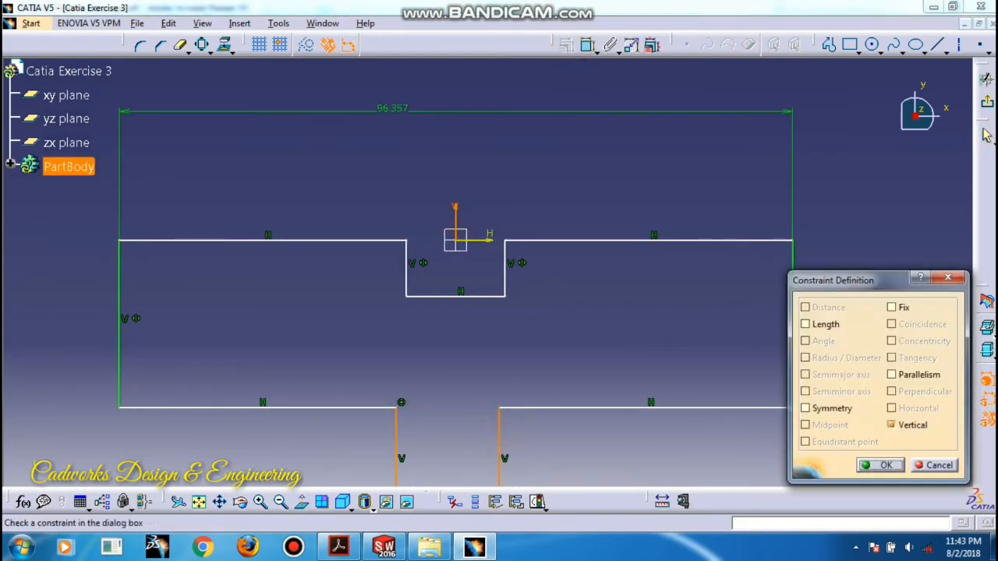
click(805, 408)
click(883, 465)
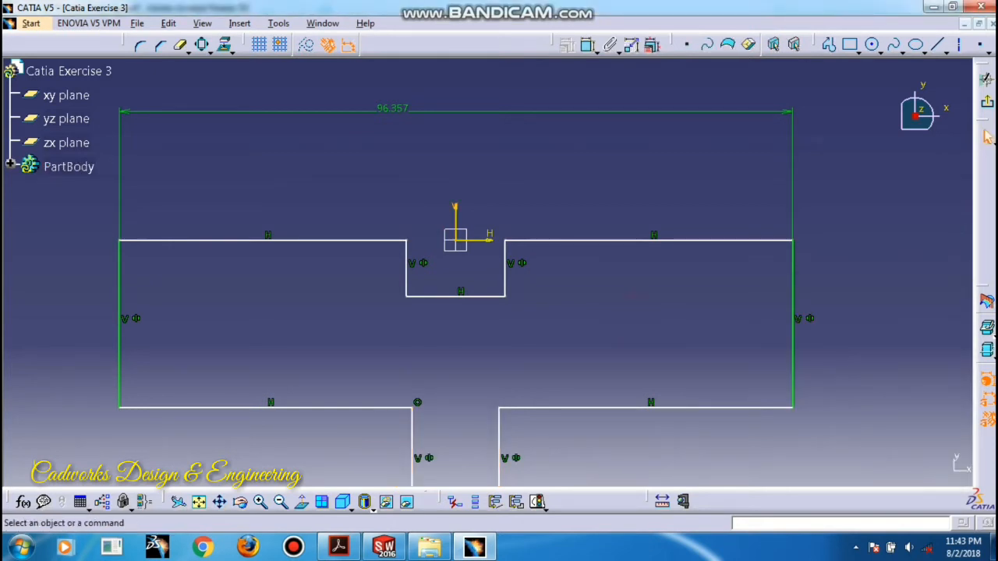
- Dimension the width of the upper notch along its bottom edge and set it to 6 mm
mouse_move(561, 299)
middle_down()
mouse_move(551, 286)
mouse_move(550, 312)
middle_up()
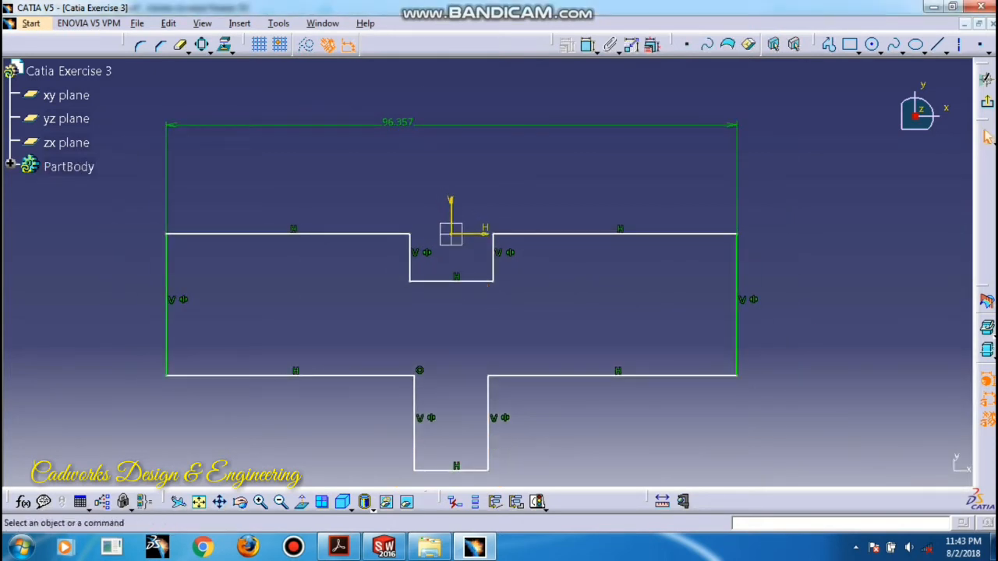
click(986, 136)
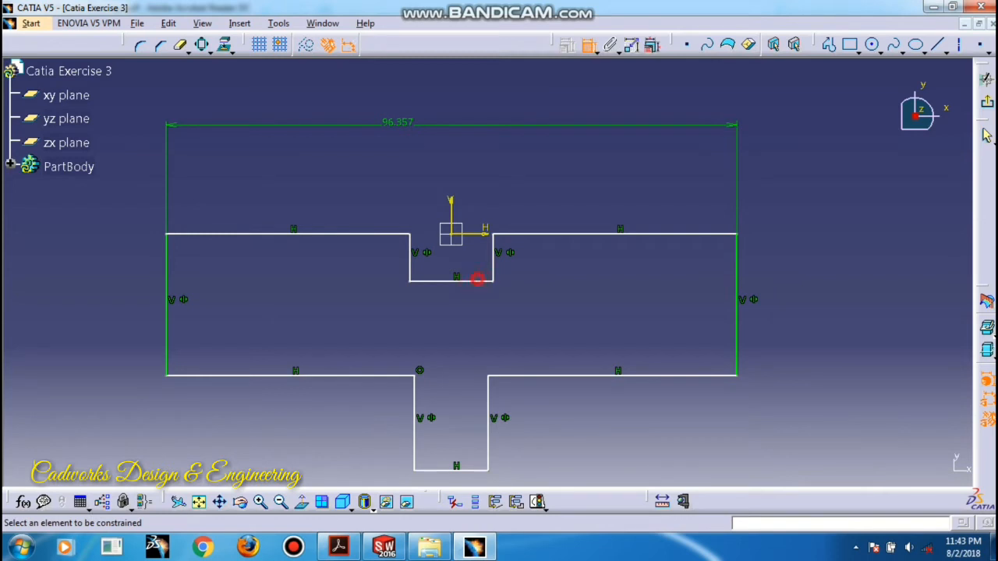
click(452, 281)
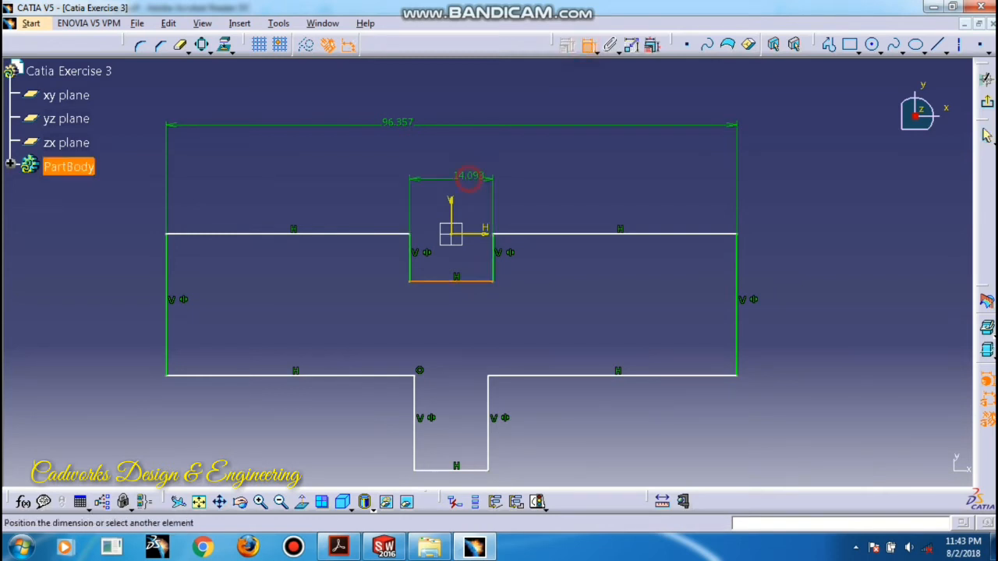
double_click(453, 159)
text(6)
key(Return)
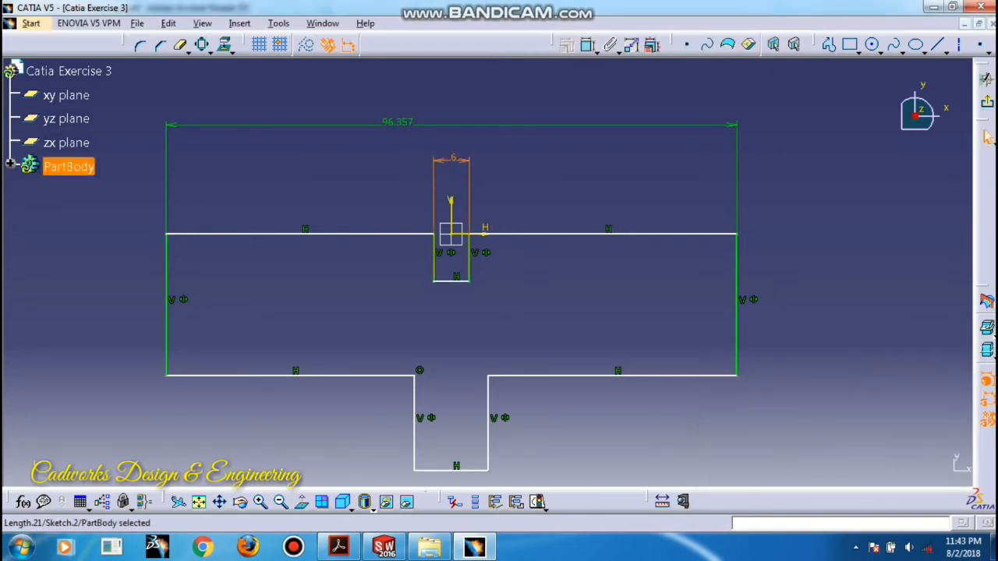
- Set the profile's overall width to 120 mm
double_click(397, 123)
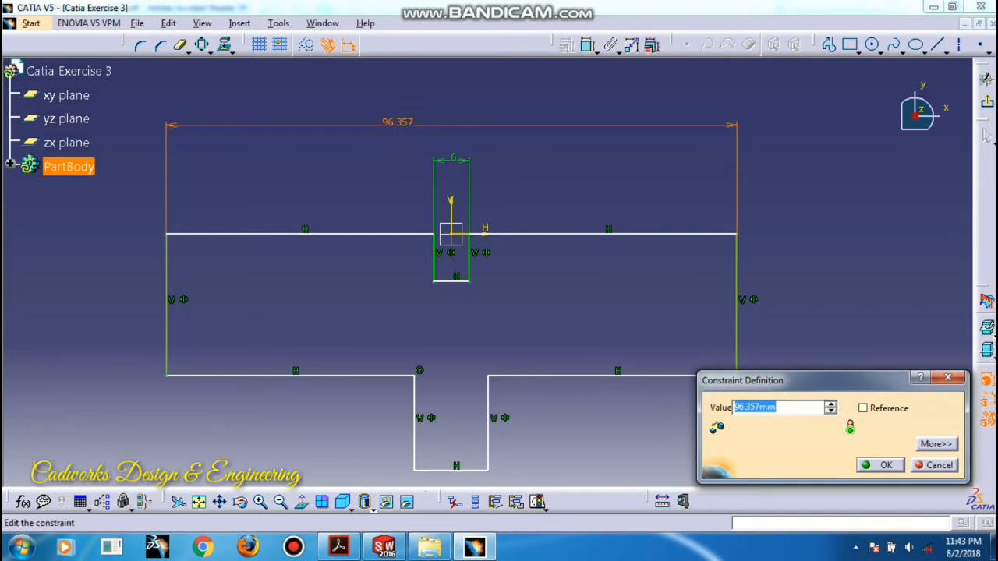
text(120)
key(Return)
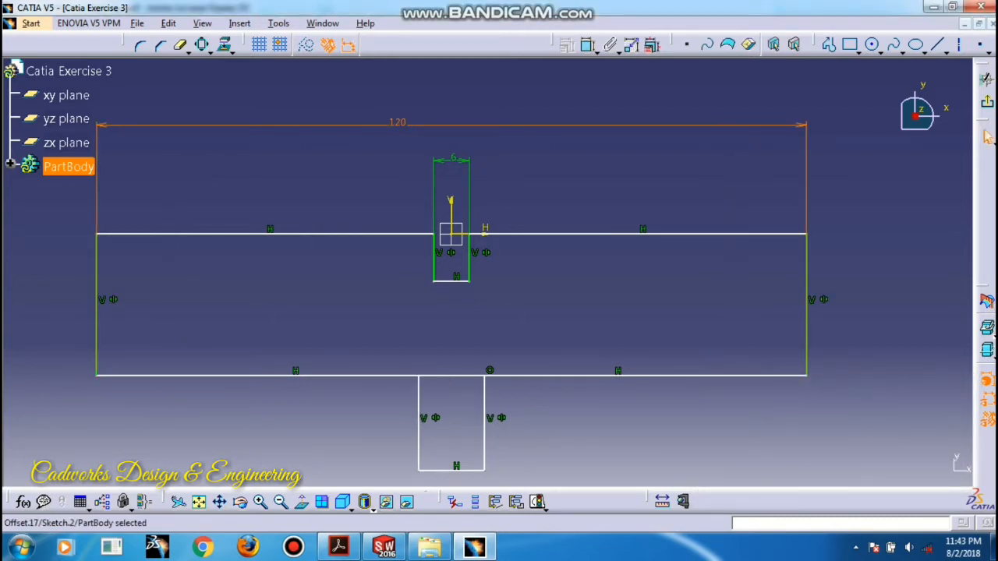
click(862, 234)
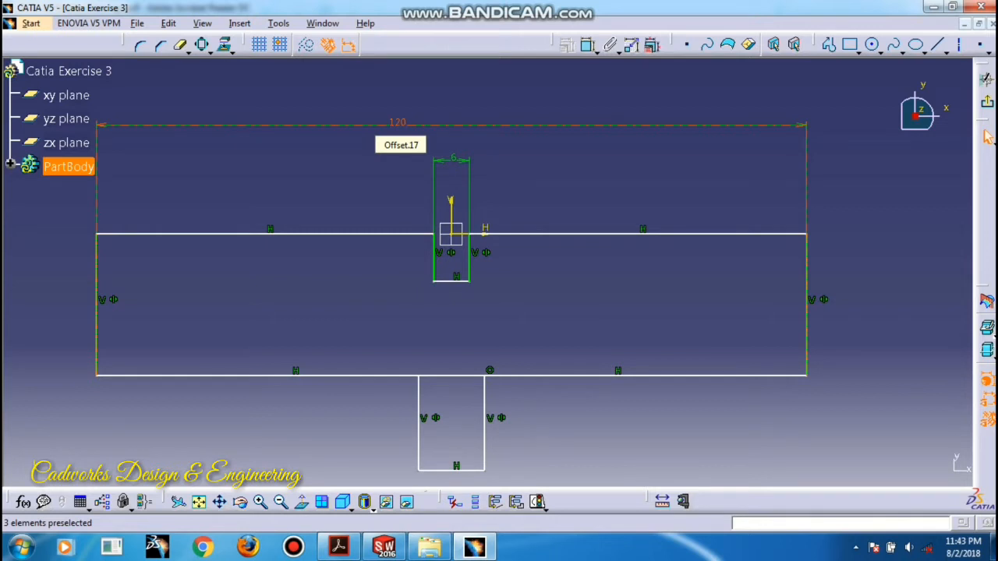
- Set the overall width between the profile's outer vertical edges to 90 mm
double_click(396, 124)
text(90mm)
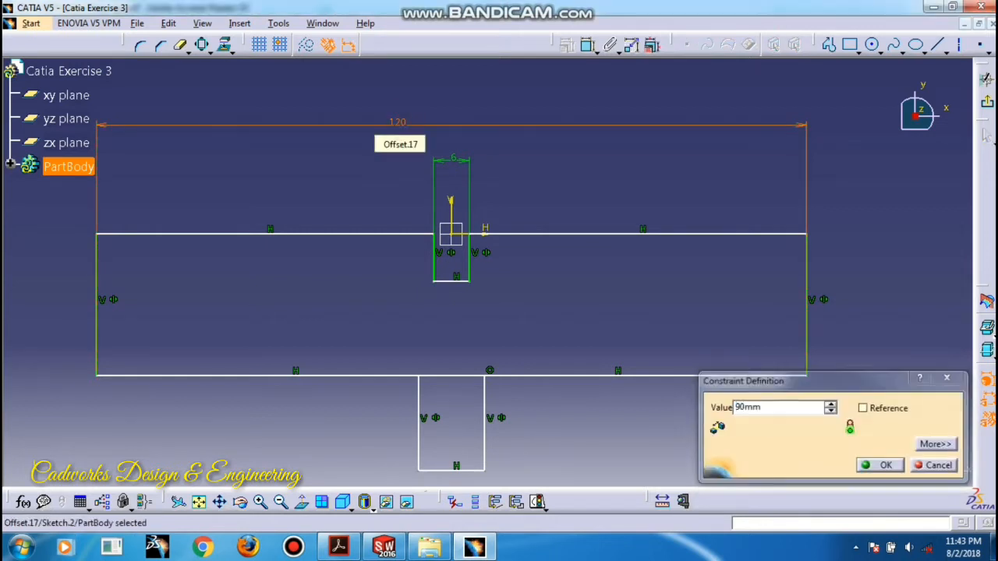
key(Return)
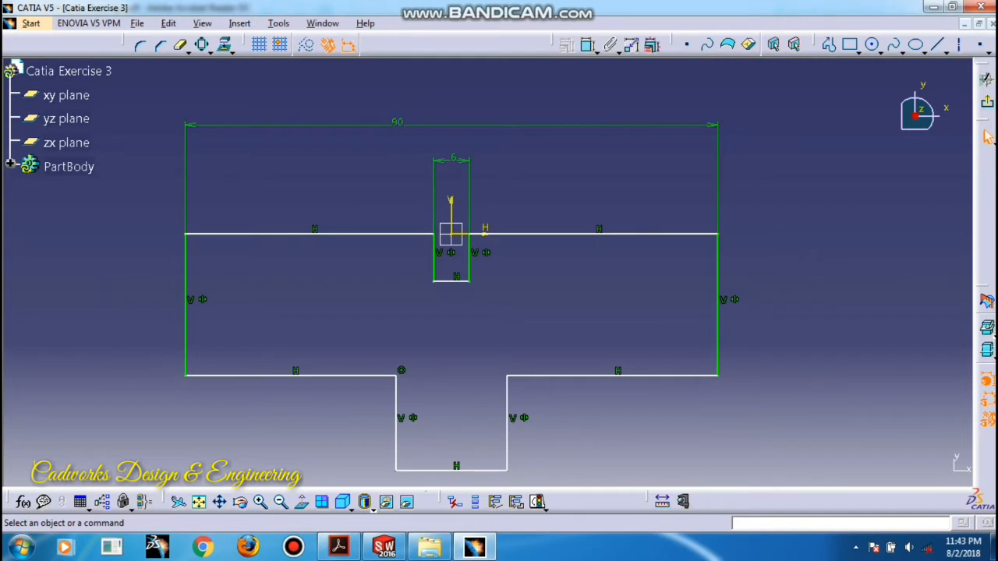
- Dimension the lower stem's width along its bottom edge and set it to 20 mm
click(586, 44)
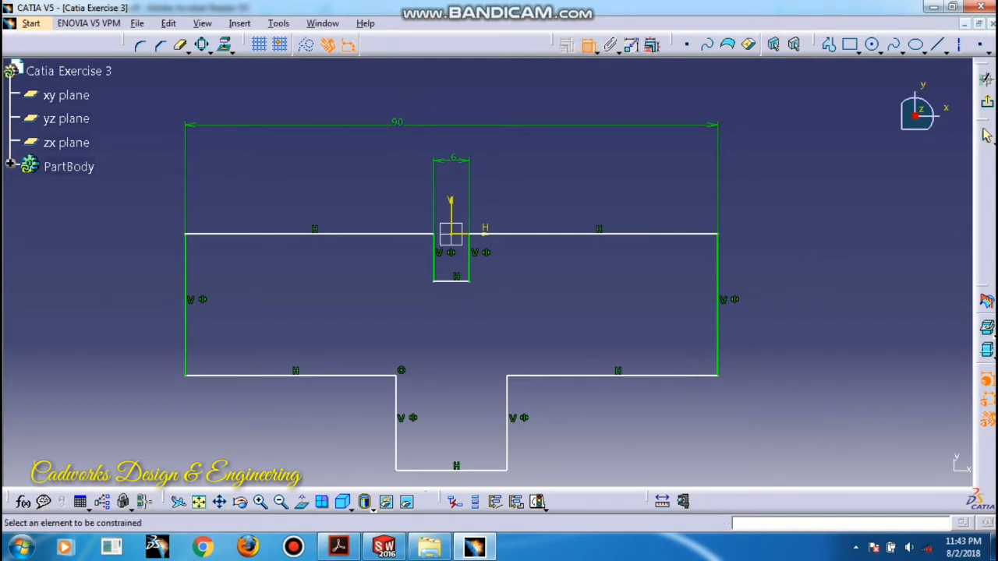
click(456, 468)
click(443, 417)
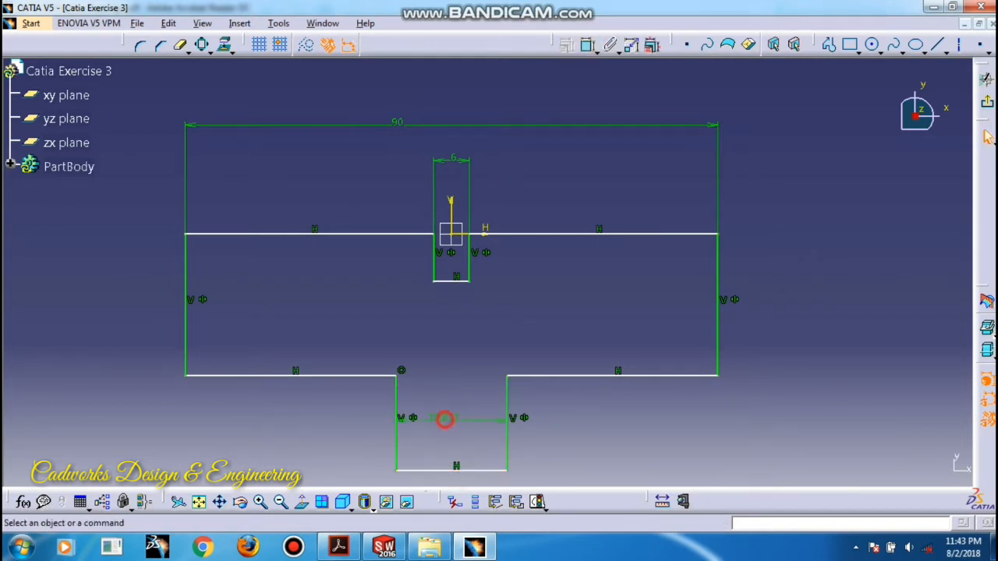
double_click(450, 419)
text(20)
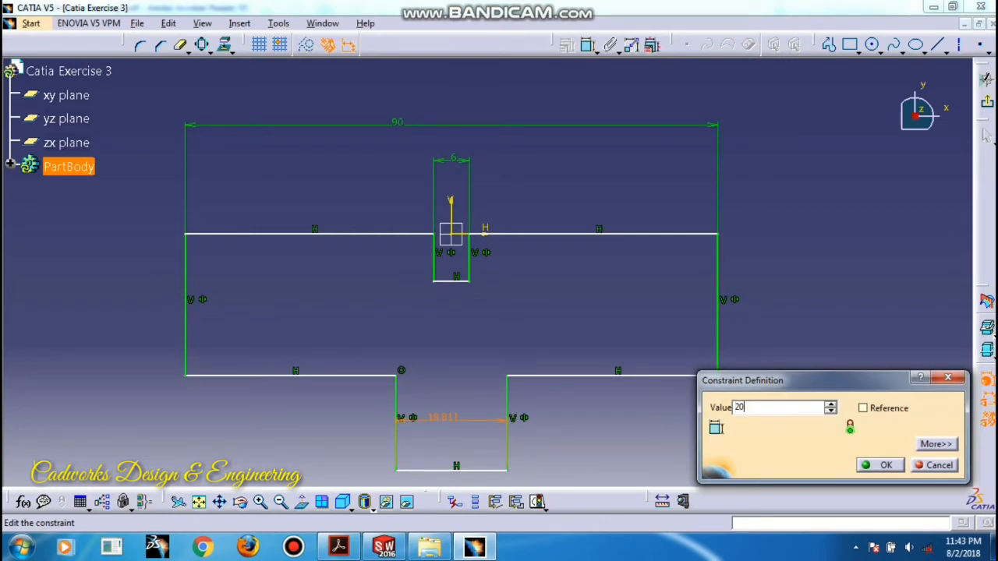
key(Return)
- Dimension the length of the profile's right outer vertical edge and set it to 30 mm
mouse_move(567, 303)
middle_down()
mouse_move(546, 252)
mouse_move(546, 271)
mouse_move(566, 274)
middle_up()
click(545, 251)
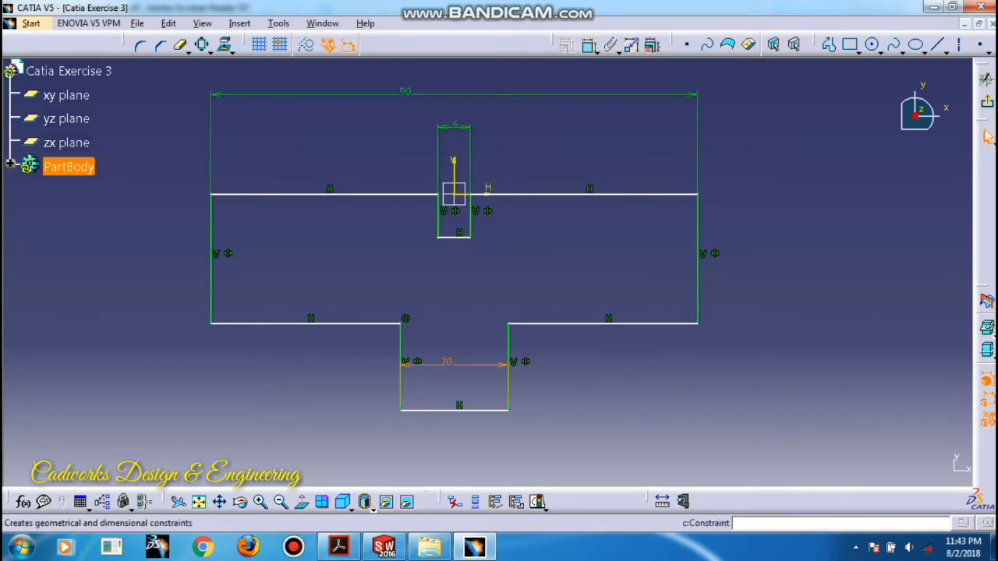
double_click(588, 36)
click(700, 225)
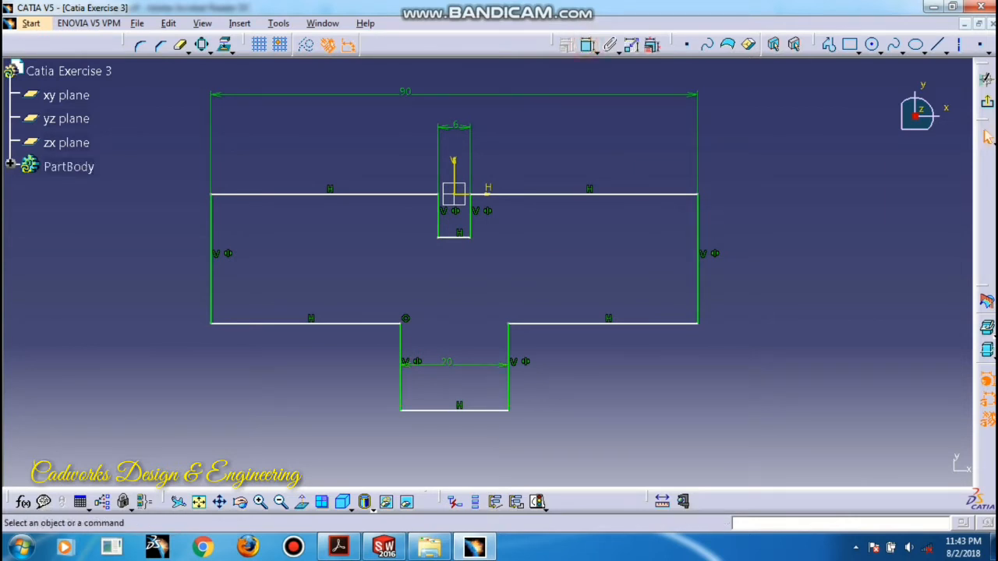
click(698, 225)
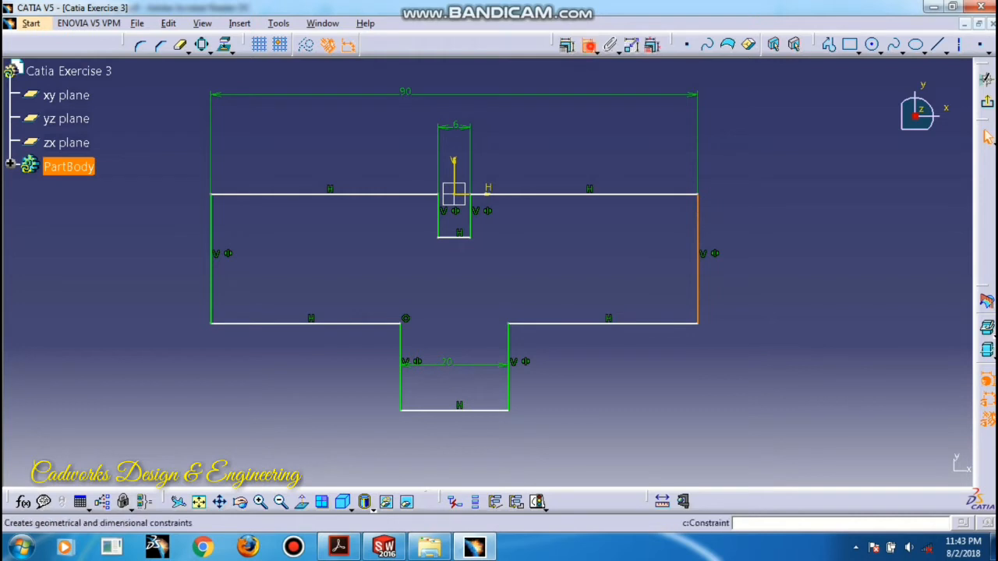
click(588, 45)
click(766, 261)
double_click(767, 258)
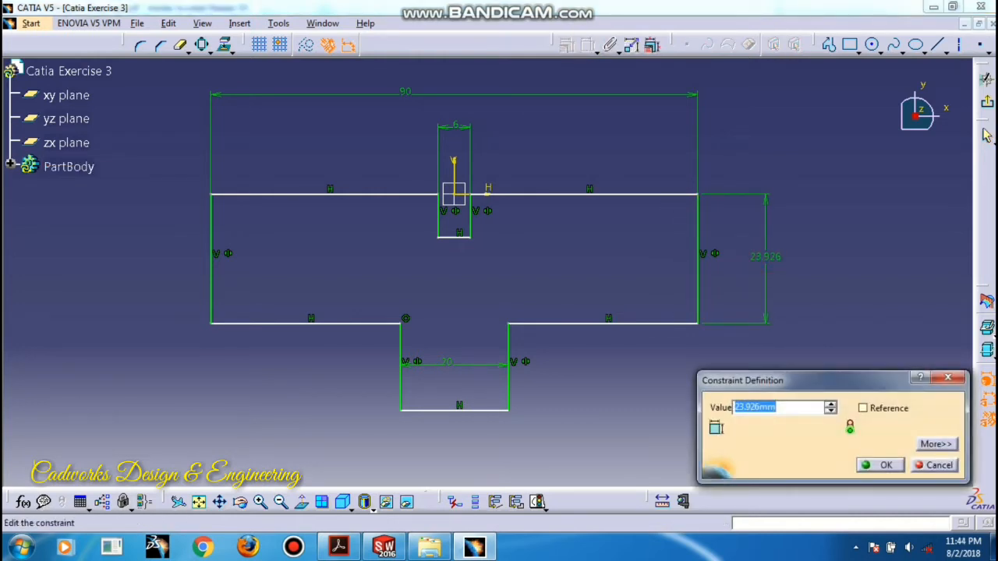
text(30)
key(Return)
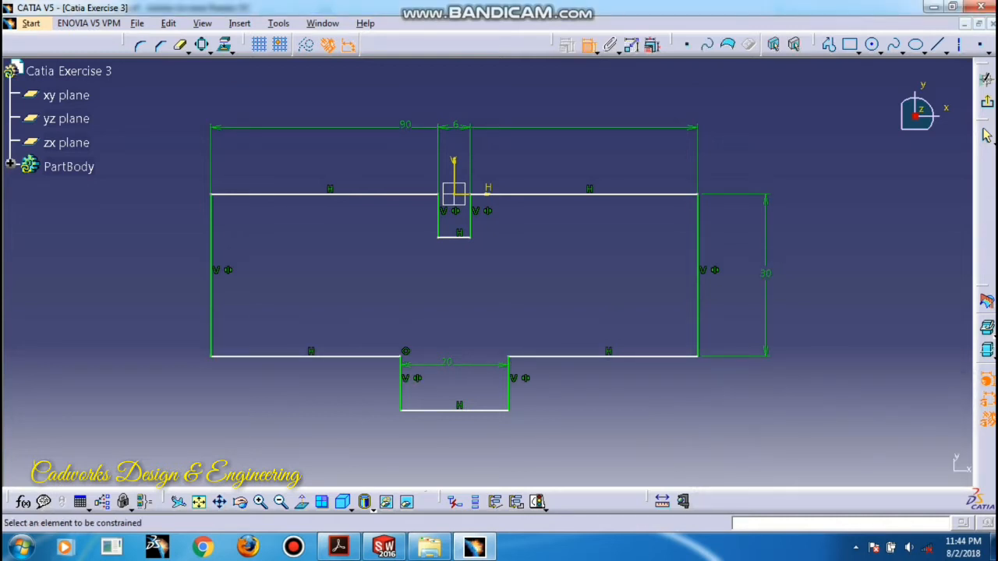
- Dimension the vertical distance from the stem's bottom edge to the right shoulder edge and set it to 25 mm
click(477, 409)
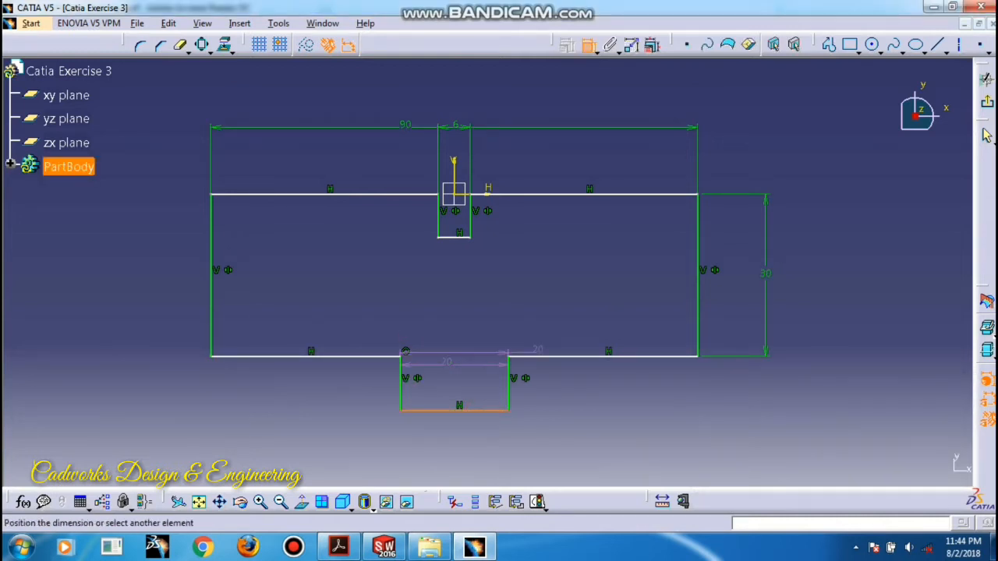
click(540, 357)
click(765, 378)
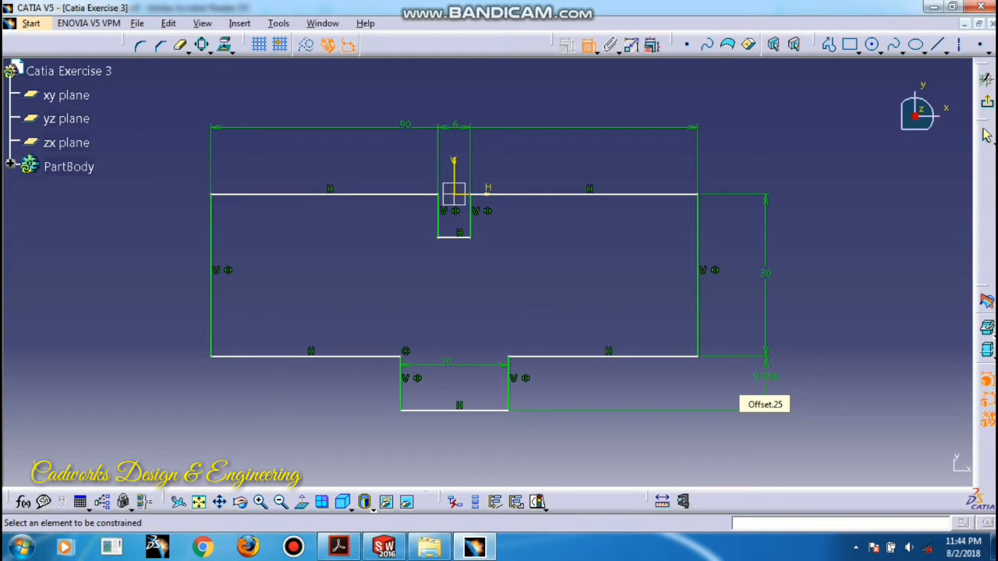
double_click(766, 376)
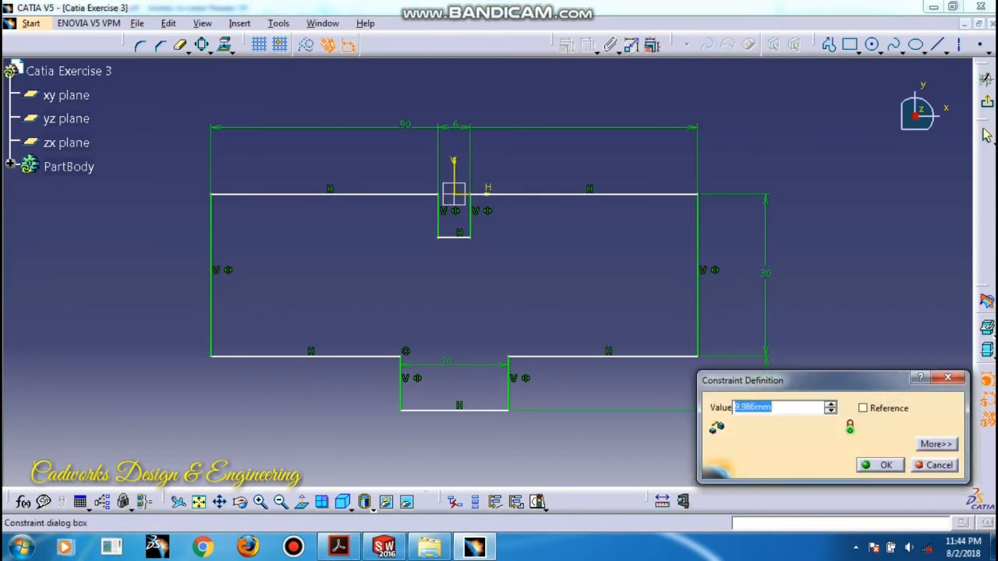
text(25)
key(Return)
- Start dimensioning the top edge right of the notch, abandon it and undo the last stem height change
mouse_move(522, 367)
middle_down()
mouse_move(490, 278)
mouse_move(508, 278)
middle_up()
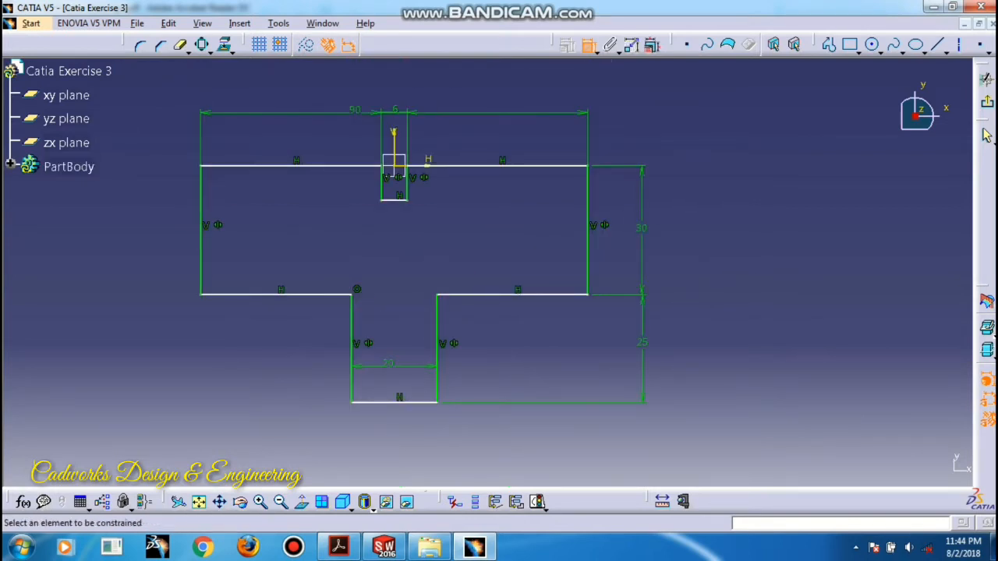
click(494, 165)
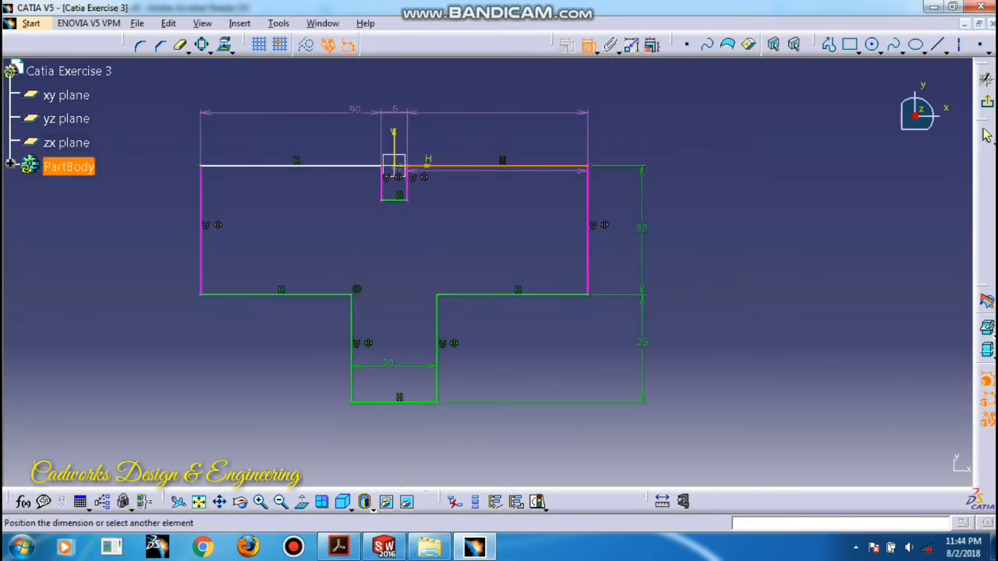
key(ctrl+z)
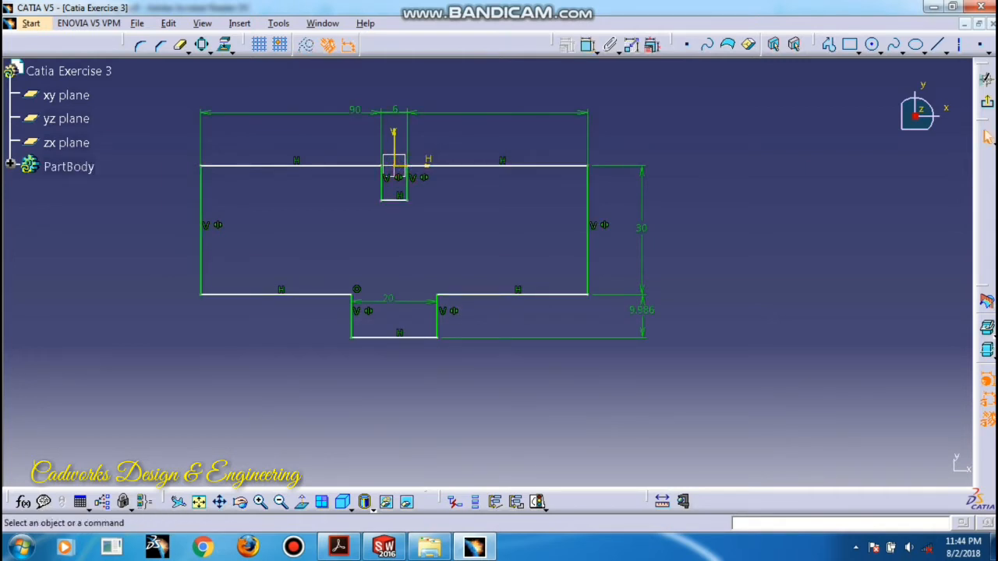
- Make the top edge on the right of the notch coincident with the horizontal sketch axis
click(426, 165)
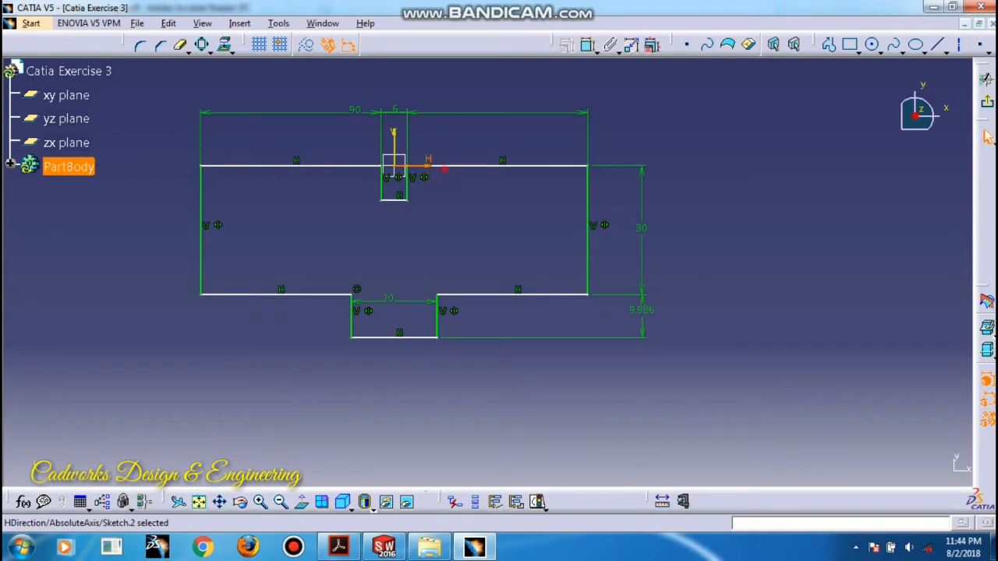
ctrl+click(444, 166)
click(984, 135)
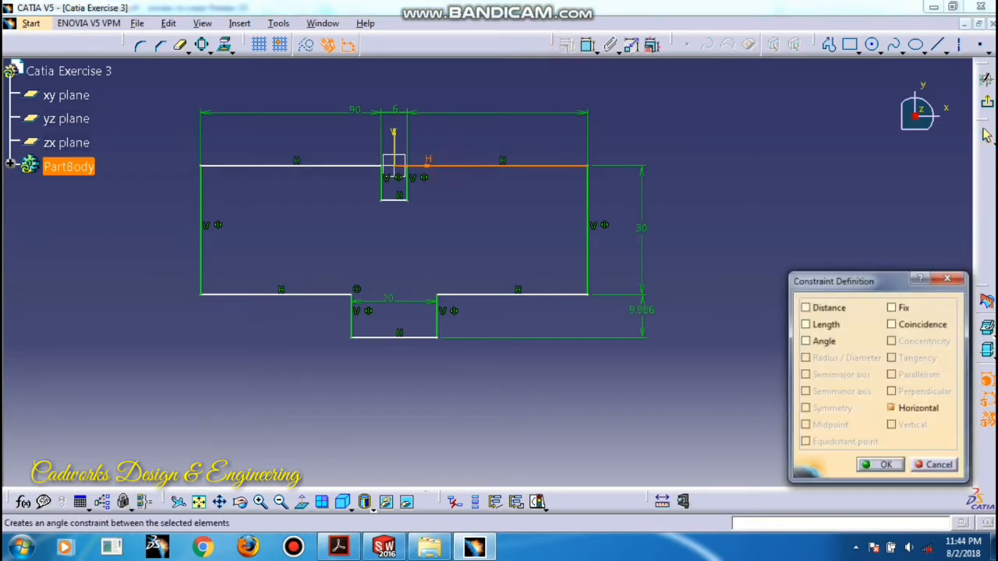
click(891, 325)
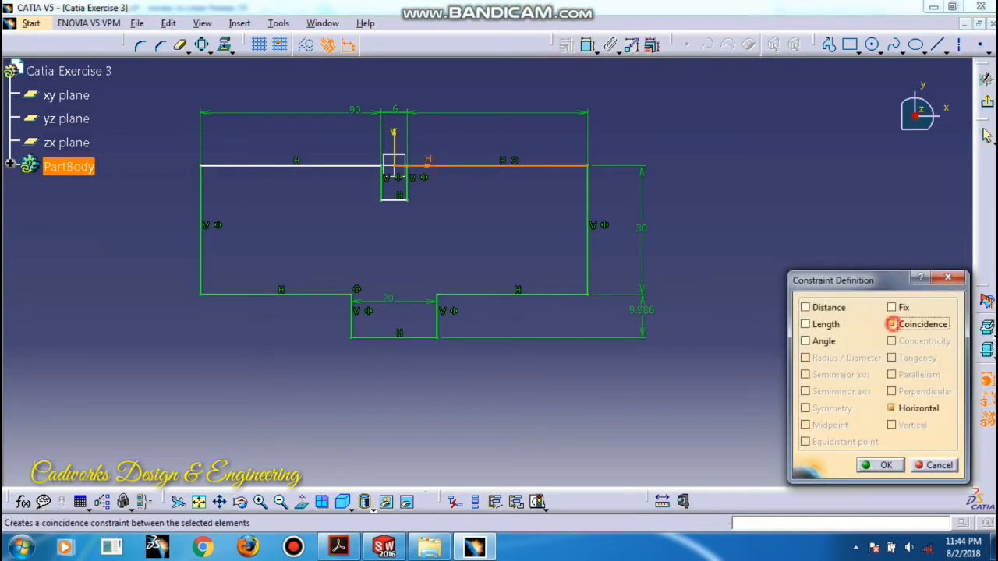
click(888, 464)
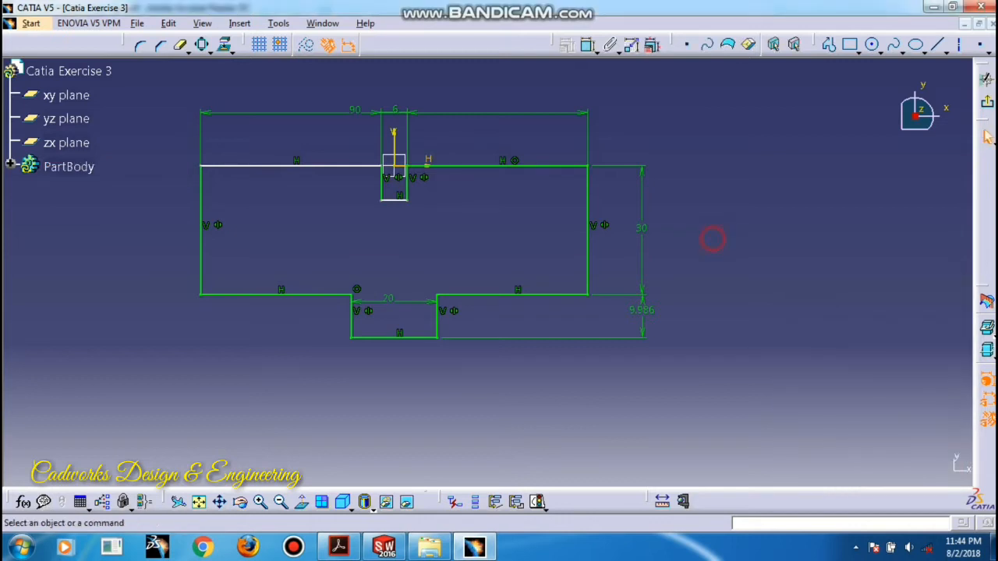
- Make the top edge on the left of the notch coincident with the horizontal sketch axis
click(312, 165)
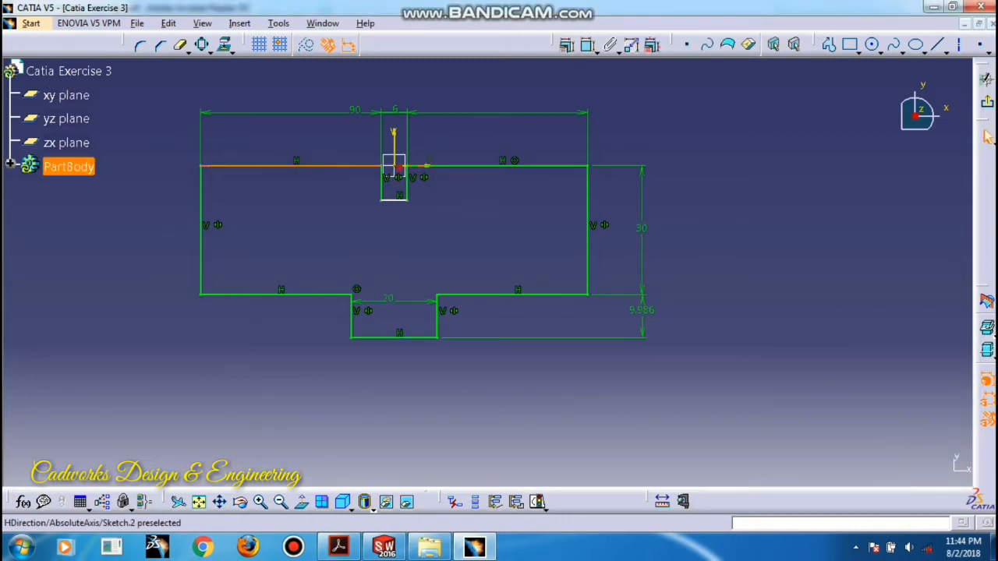
click(985, 136)
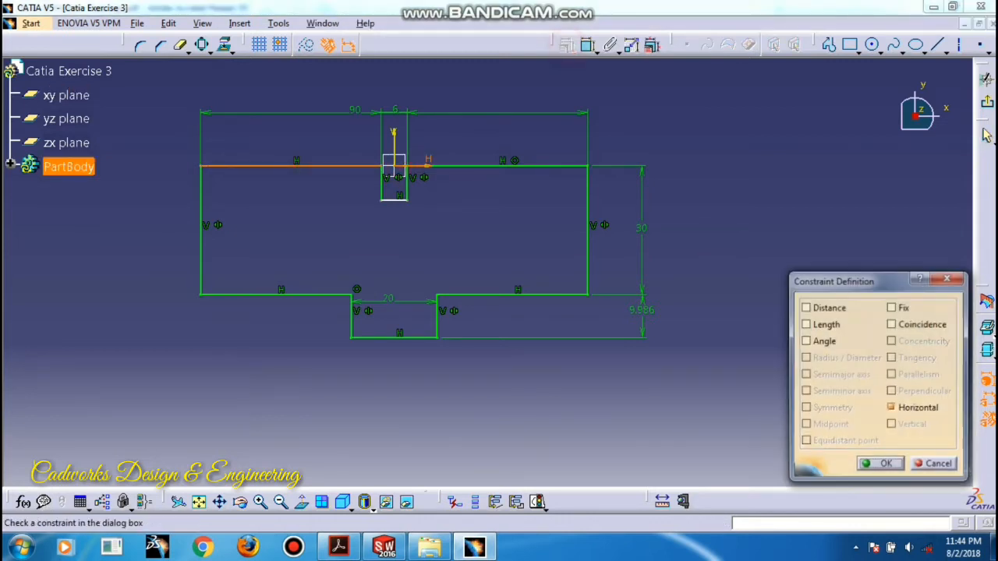
click(890, 324)
click(886, 463)
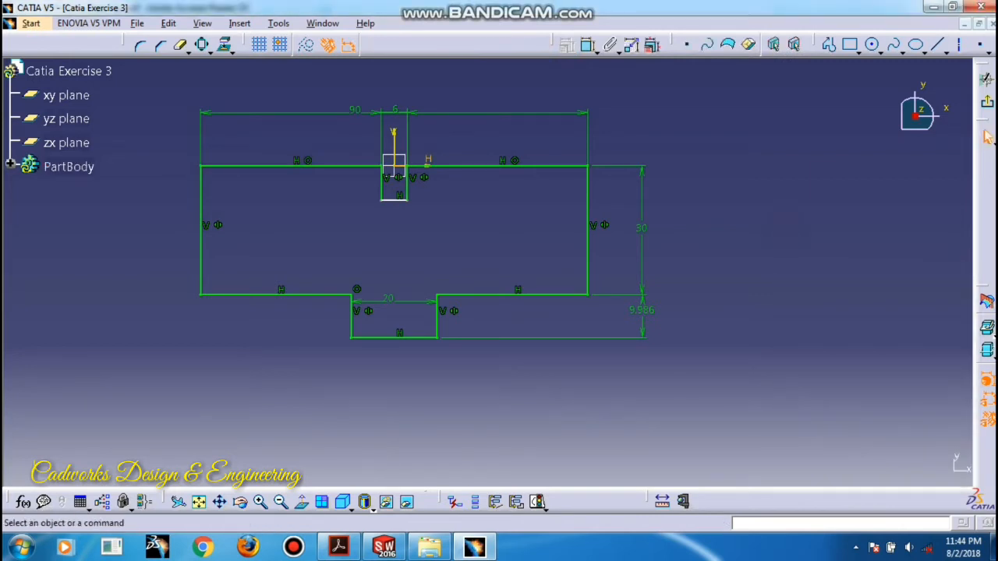
- Set the height of the lower stem below the shoulder edges to 25 mm
double_click(641, 309)
text(25)
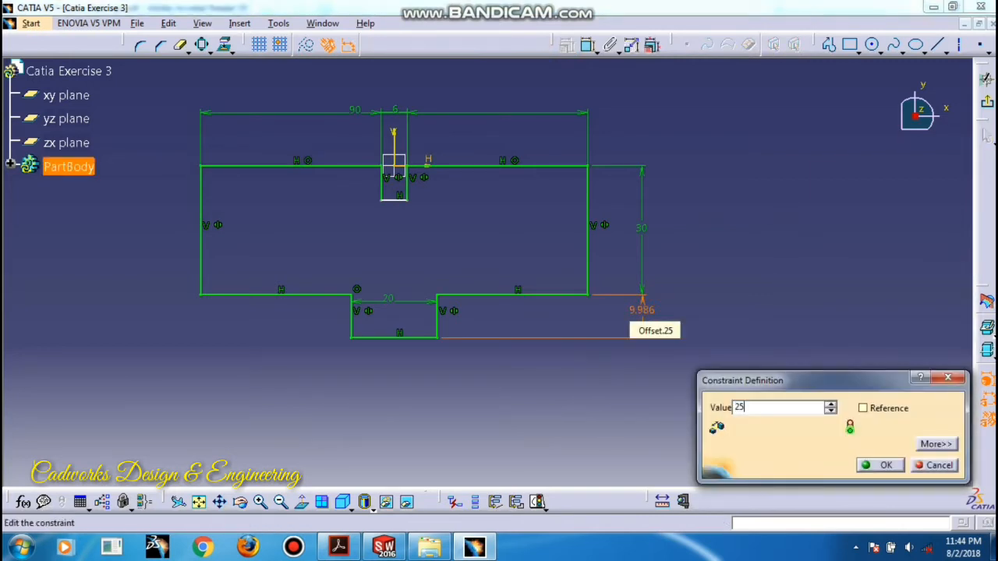
key(Return)
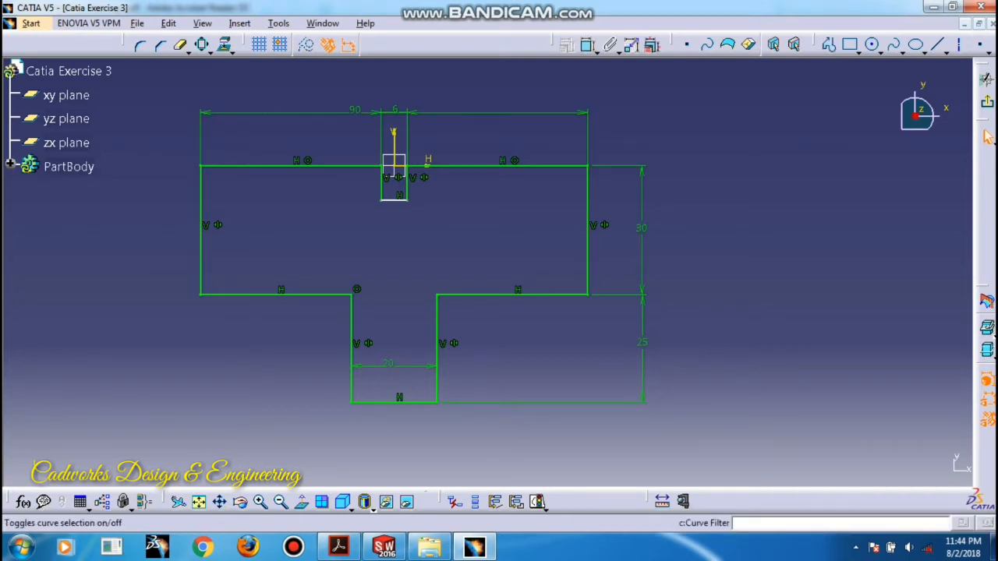
- Round both corners at the profile's right end with 15 mm radii, converting the length constraints into distances
click(986, 136)
mouse_move(556, 140)
mouse_down()
mouse_move(590, 175)
mouse_move(667, 318)
mouse_up()
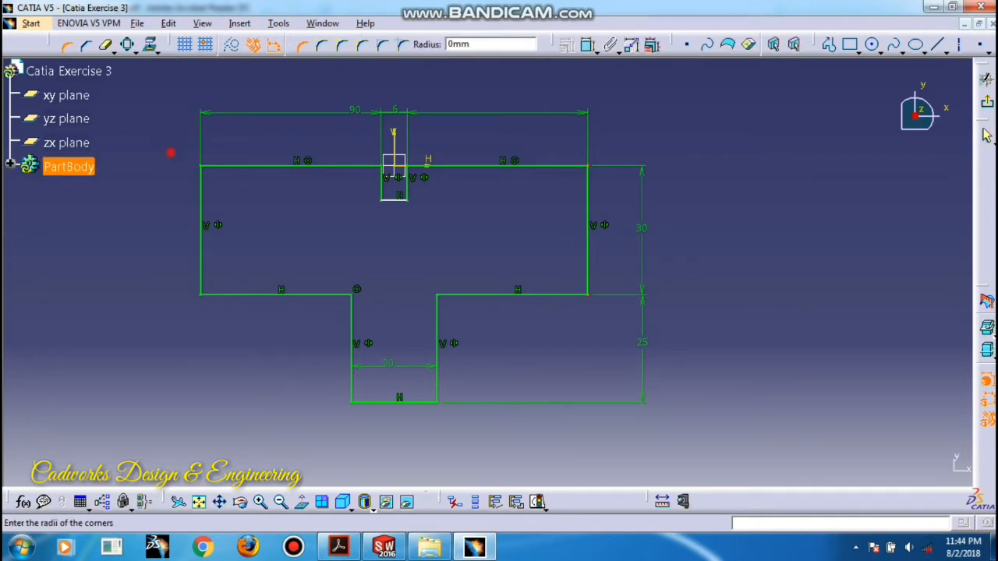
drag(170, 153, 240, 316)
text(1)
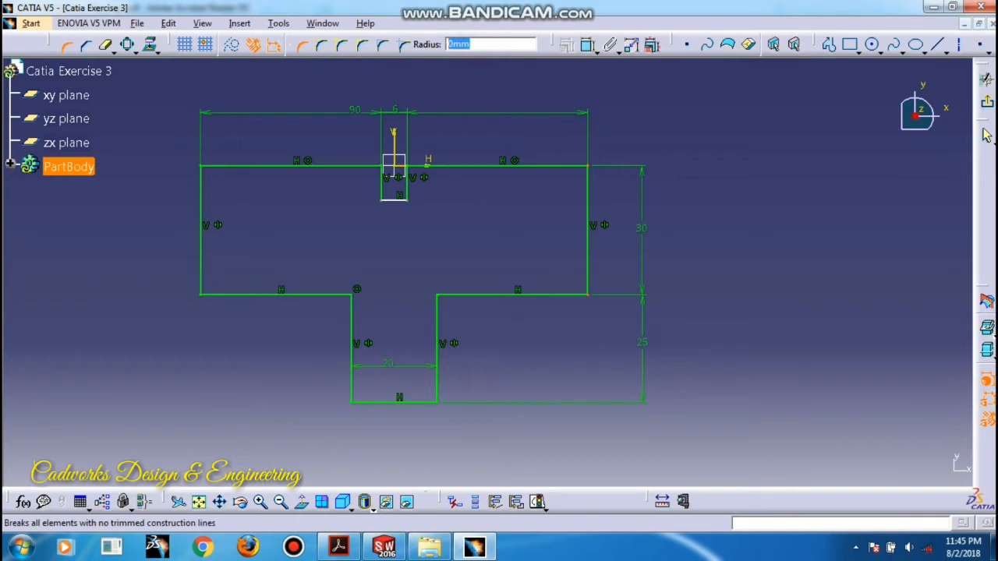
text(5)
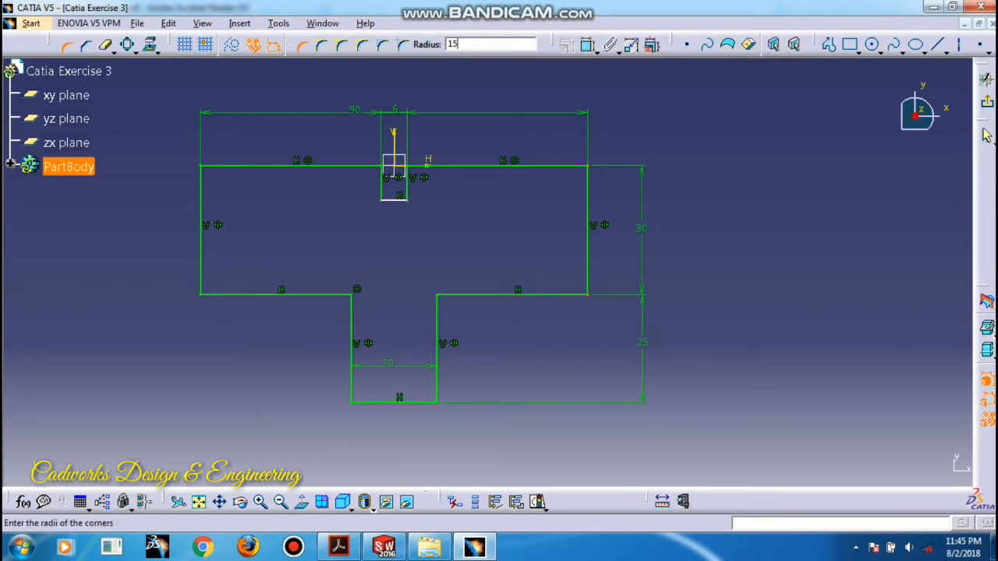
key(Return)
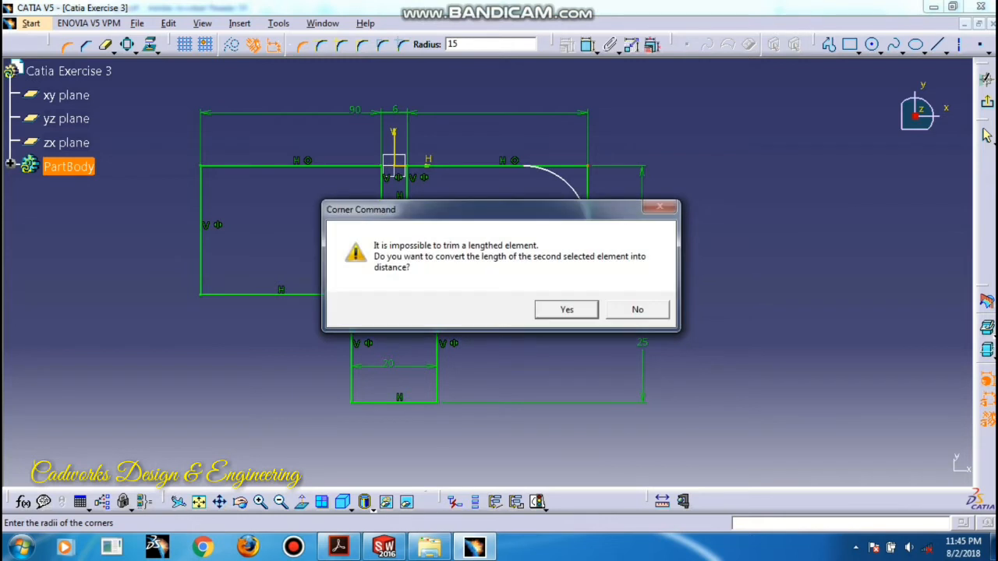
click(567, 310)
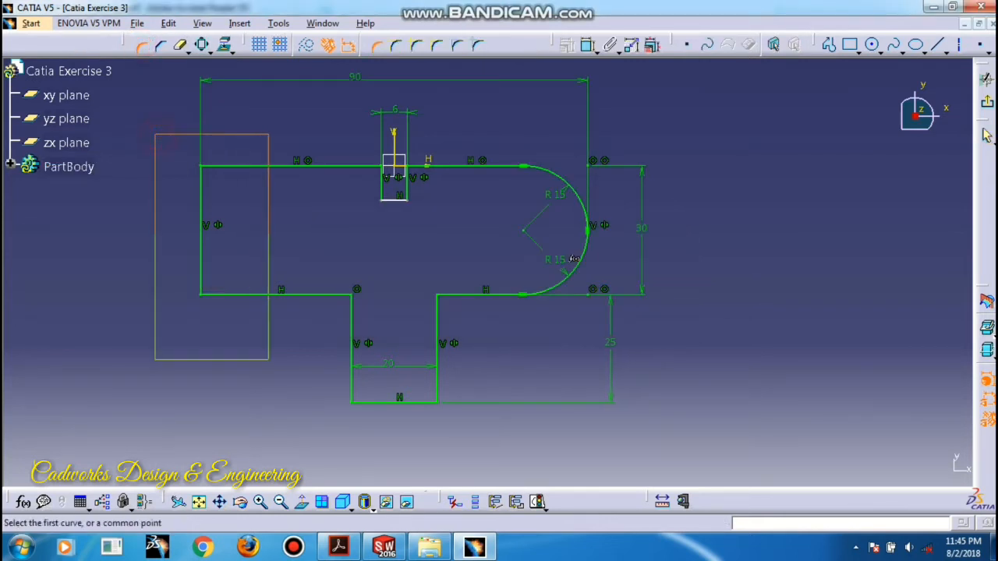
- Round both corners at the profile's left end with 15 mm radii
text(1)
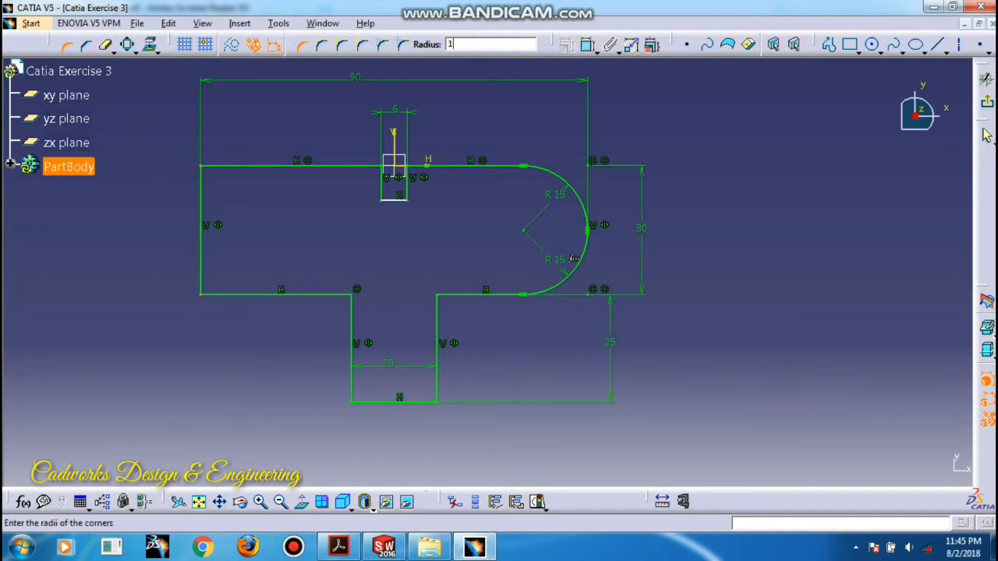
text(5)
key(Return)
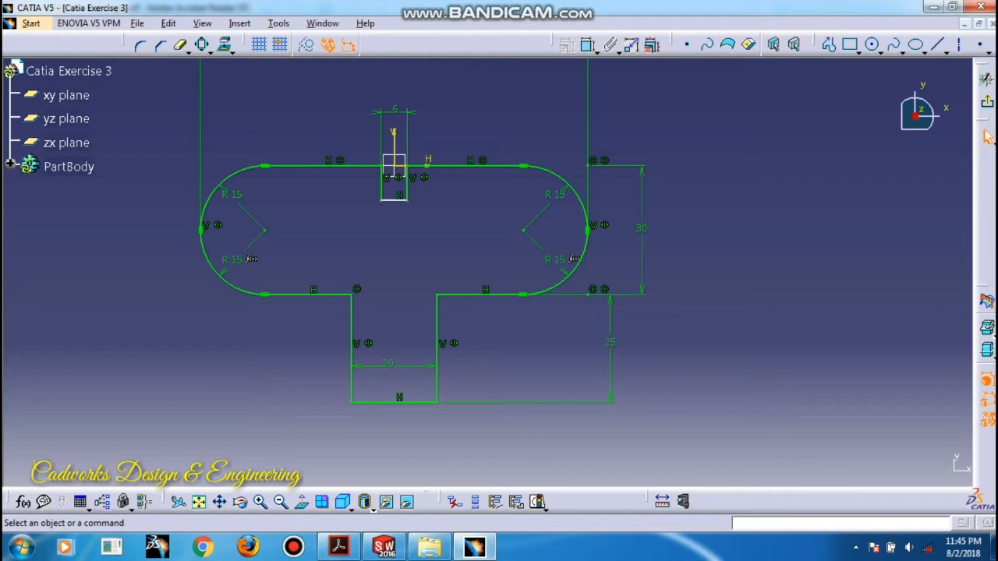
- Round the two inner corners where the stem meets the shoulder edges with 5 mm radii
click(141, 45)
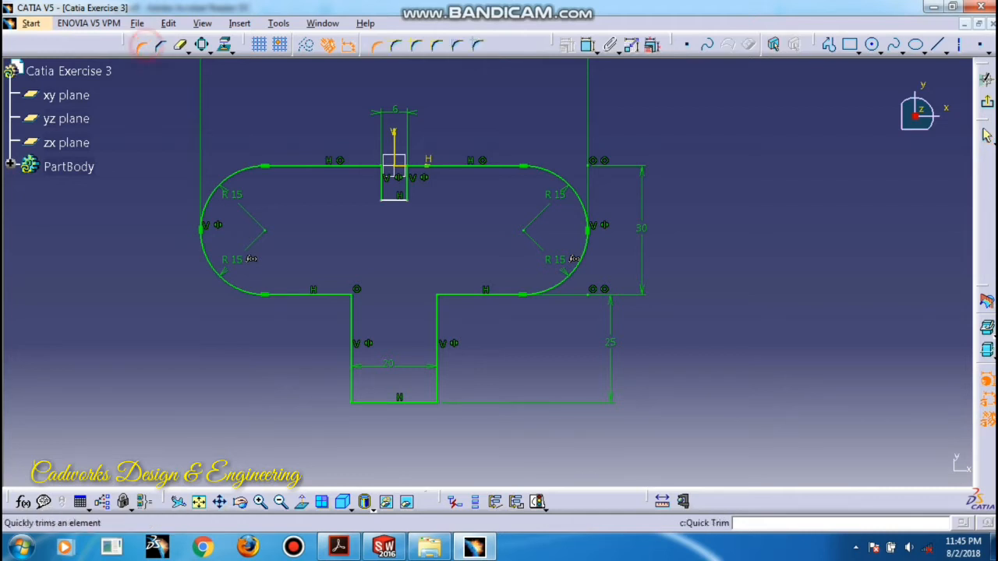
drag(305, 269, 456, 331)
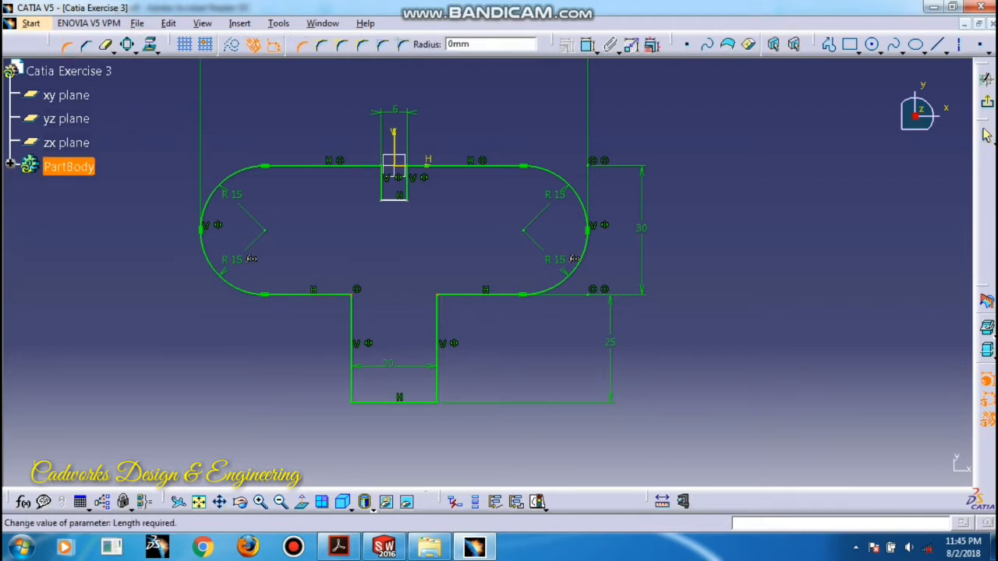
text(5)
key(Return)
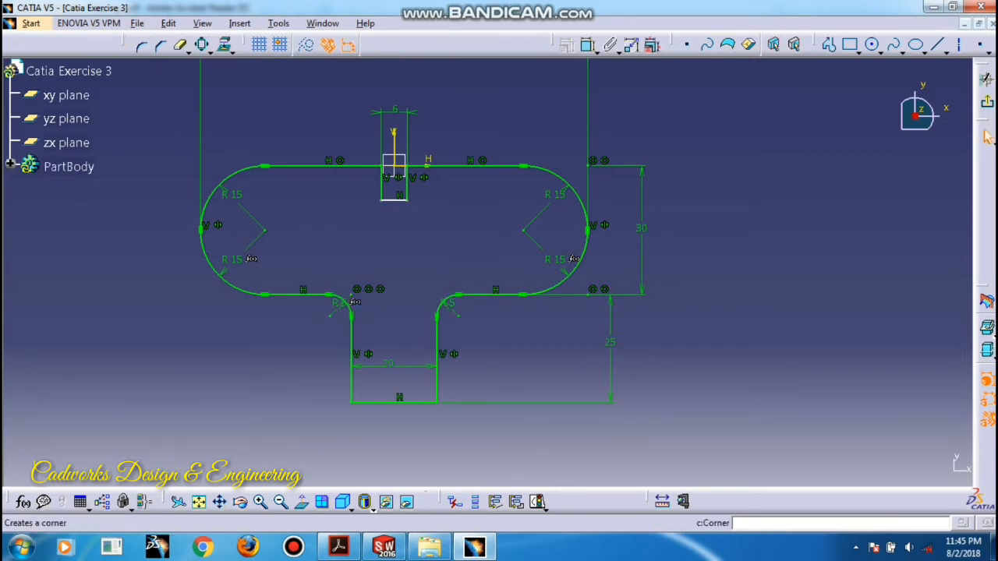
- Round both lower corners of the stem with 10 mm radii, converting the length constraints into distances
click(142, 45)
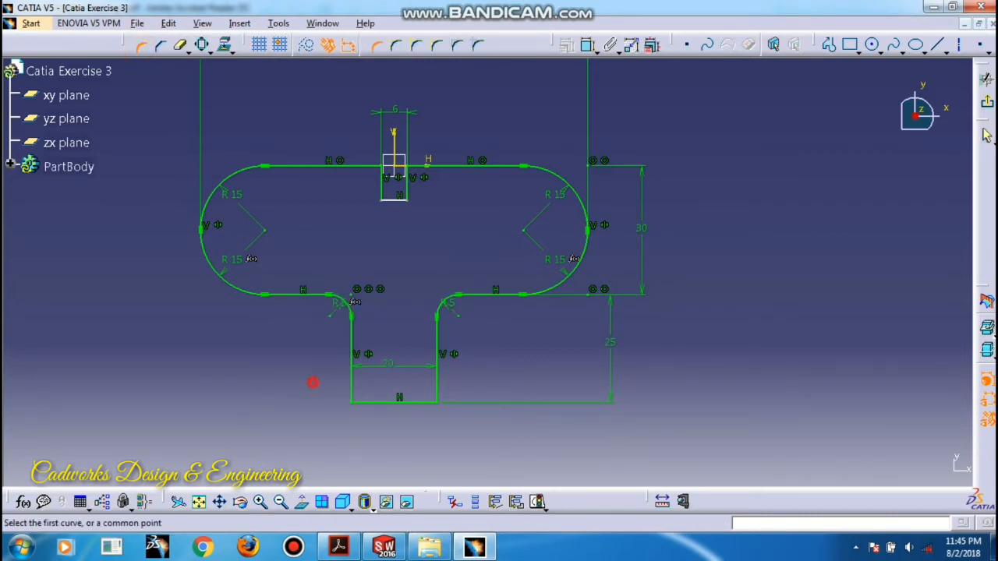
click(351, 402)
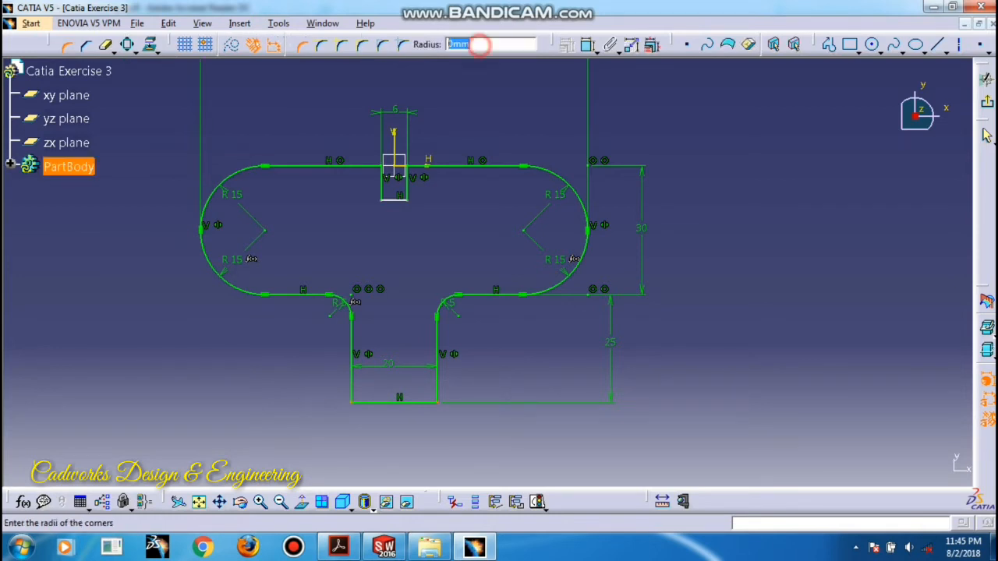
text(10)
key(Return)
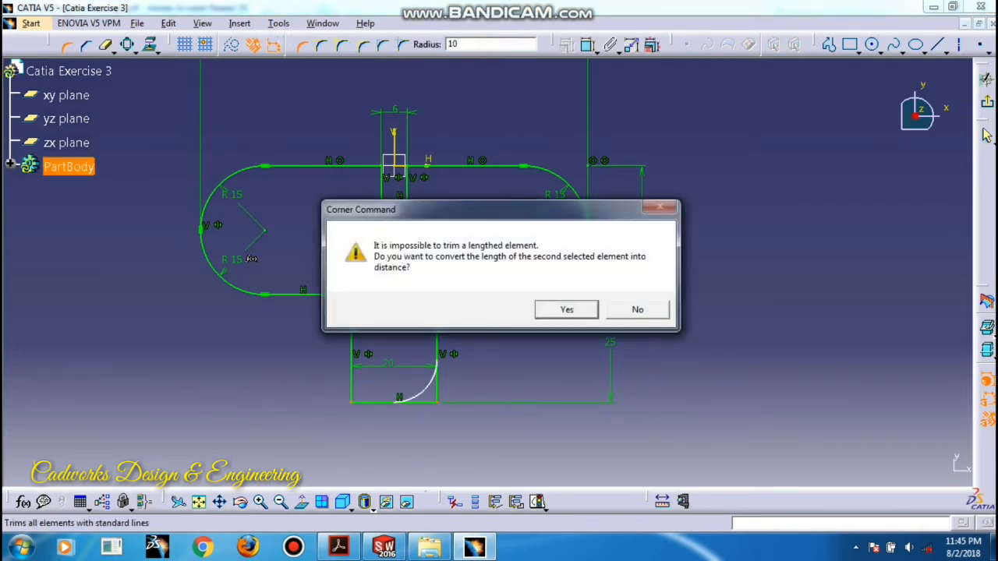
click(570, 307)
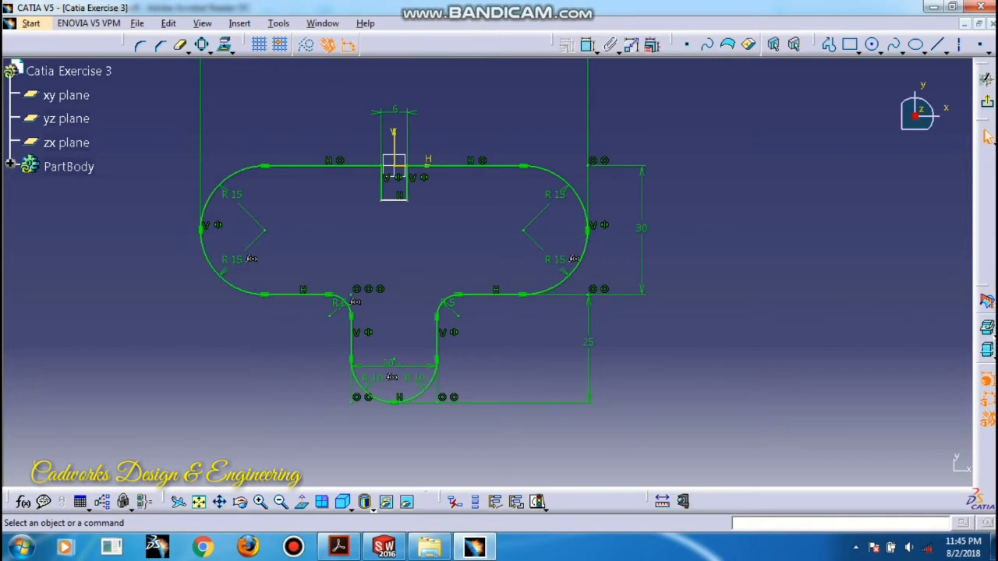
- Dimension the notch depth from its bottom edge to the profile's top edge and set it to 10 mm
middle_drag(472, 223, 472, 164)
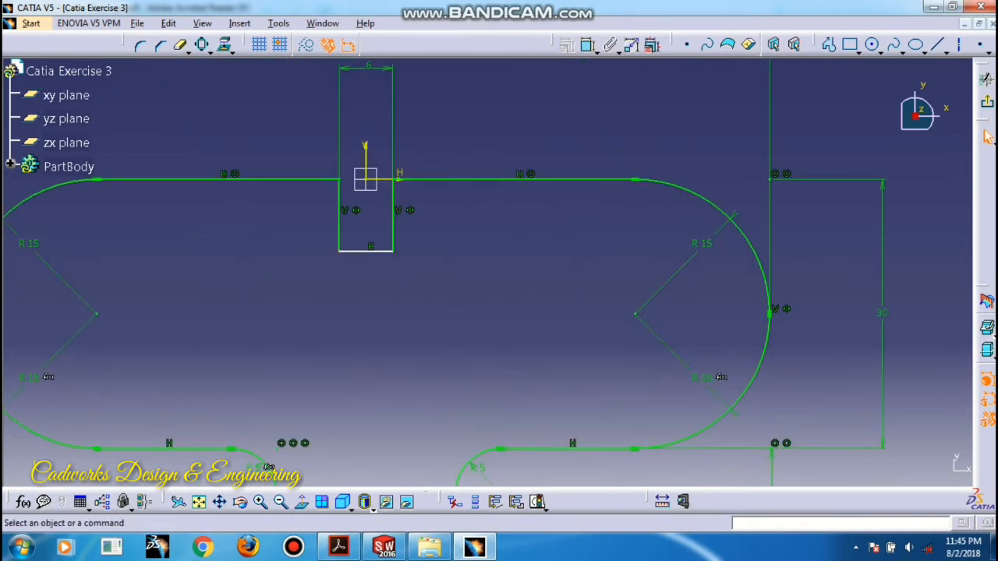
click(589, 44)
click(366, 250)
click(419, 180)
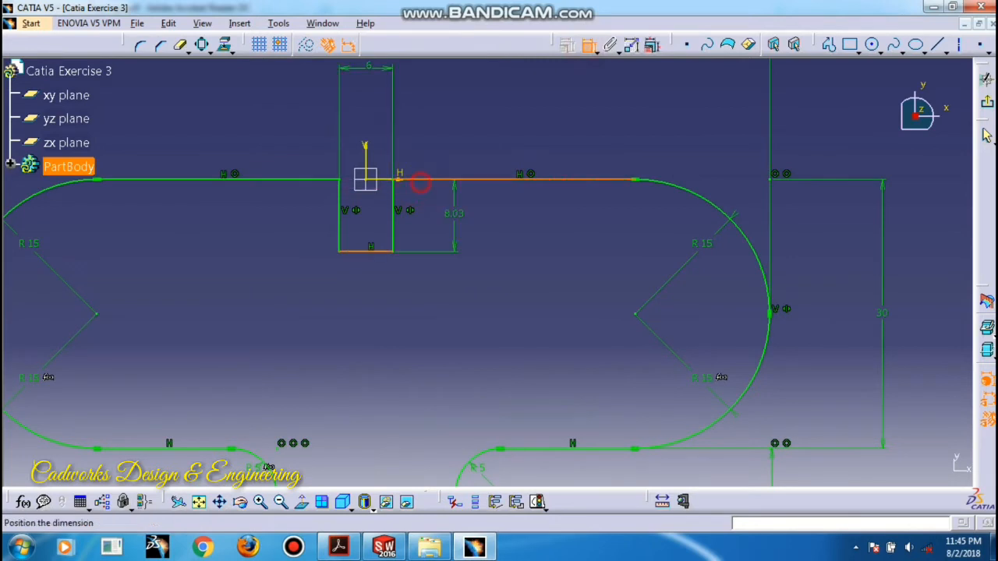
click(458, 215)
double_click(458, 215)
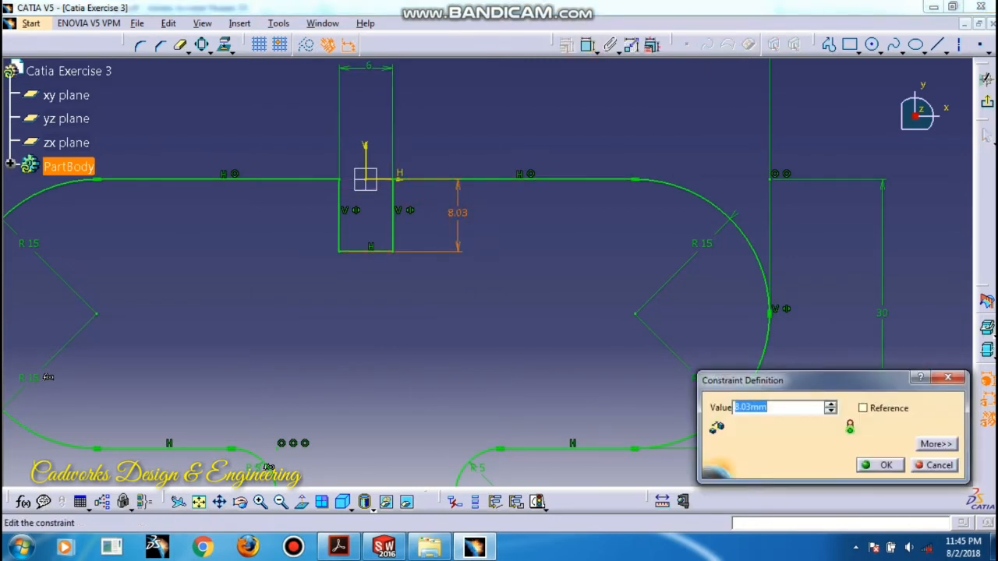
text(10)
key(Return)
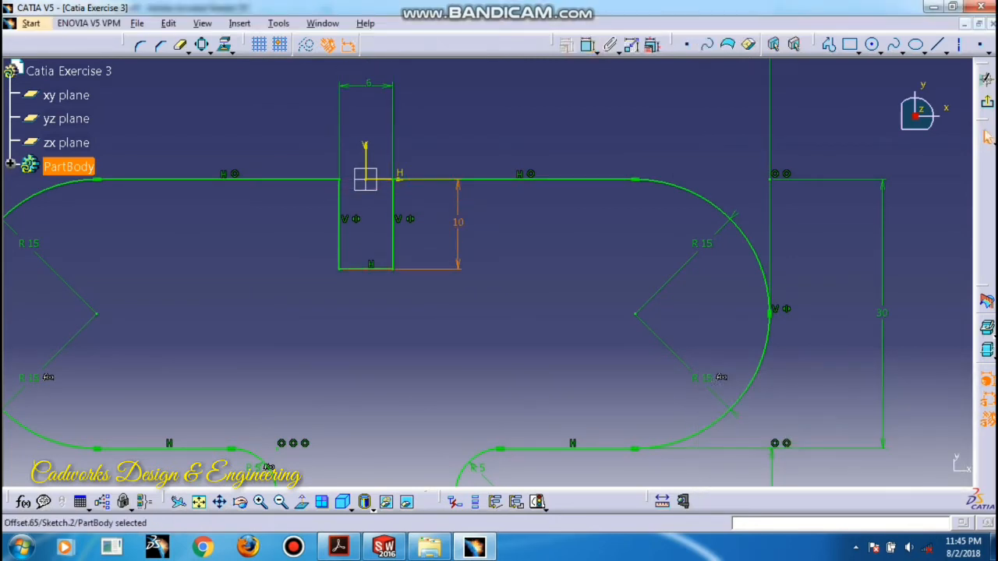
- Switch to Adobe Acrobat Reader to check the part's dimensions in the practice drawing, and return to the CATIA sketch
key(alt+Tab)
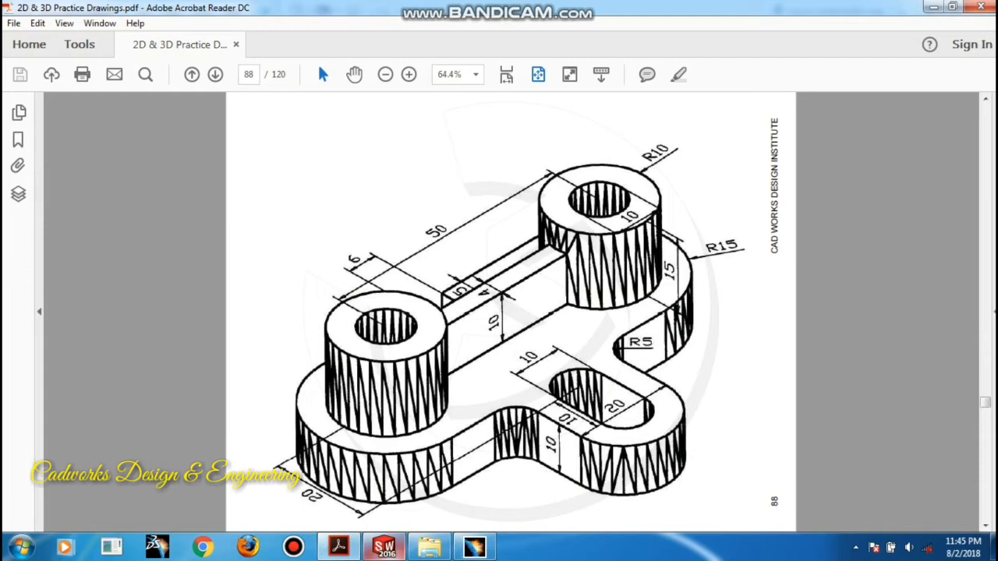
click(474, 546)
middle_drag(565, 261, 577, 280)
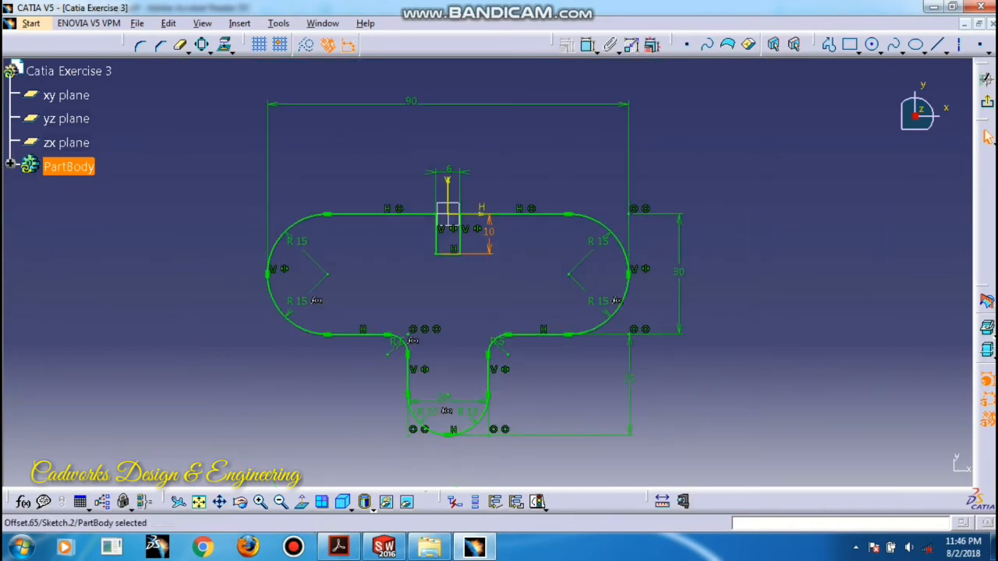
- Exit the sketch and pad the notched profile to a length of 10 mm
click(986, 100)
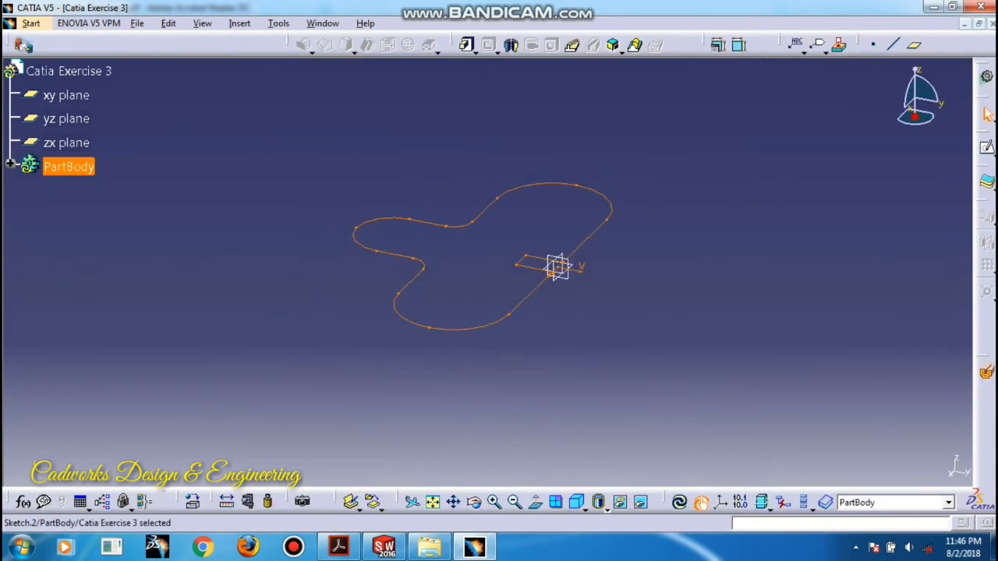
middle_drag(503, 394, 499, 380)
mouse_move(269, 314)
middle_down()
mouse_move(299, 319)
mouse_move(327, 352)
mouse_move(285, 351)
middle_up()
mouse_move(519, 331)
middle_down()
mouse_move(530, 291)
mouse_move(619, 300)
mouse_move(619, 281)
middle_up()
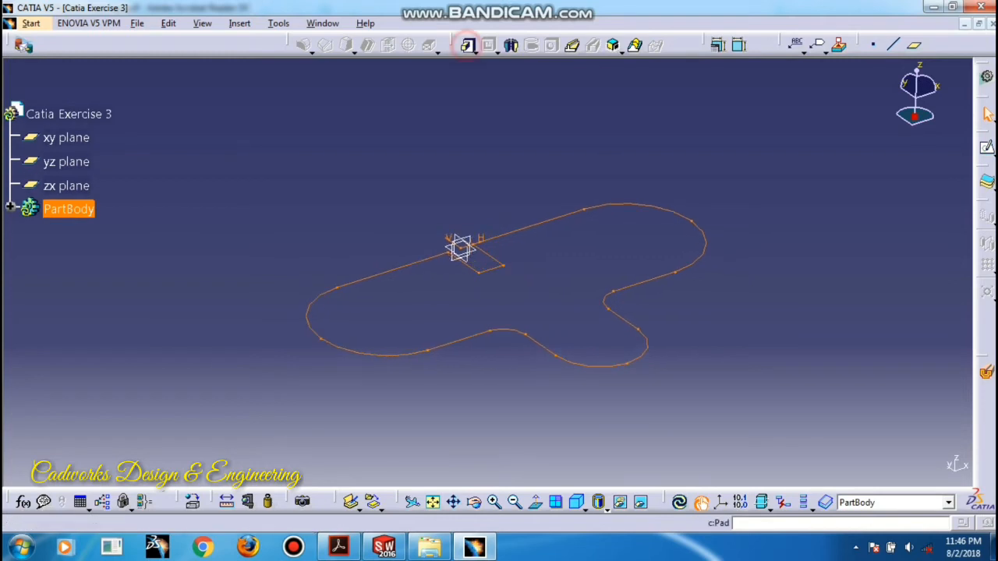
key(Return)
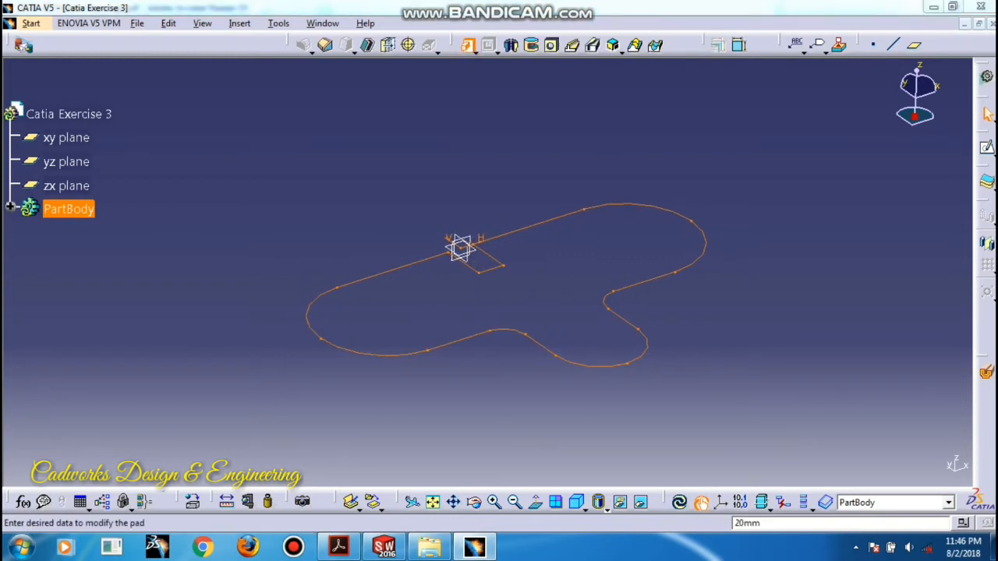
text(10)
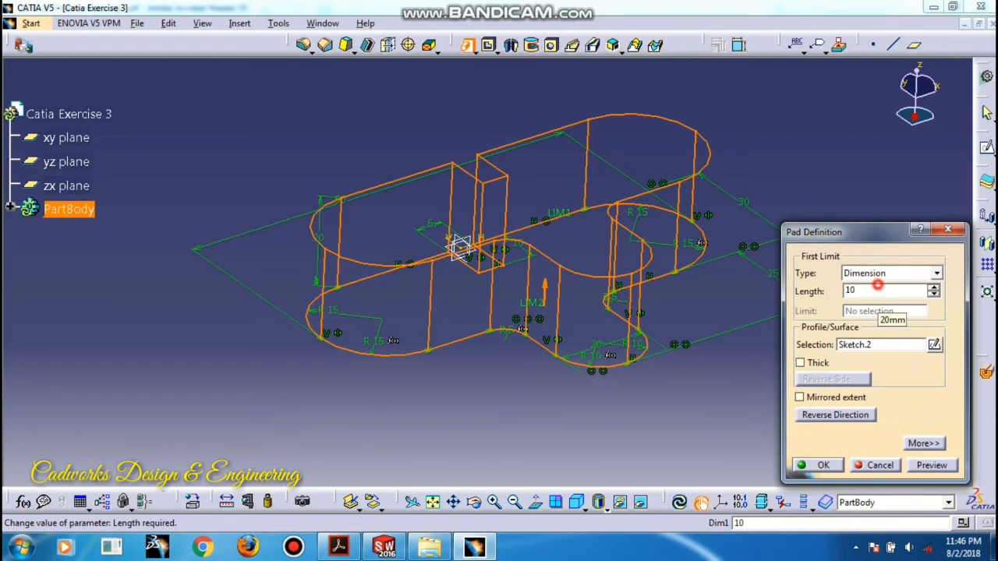
key(Return)
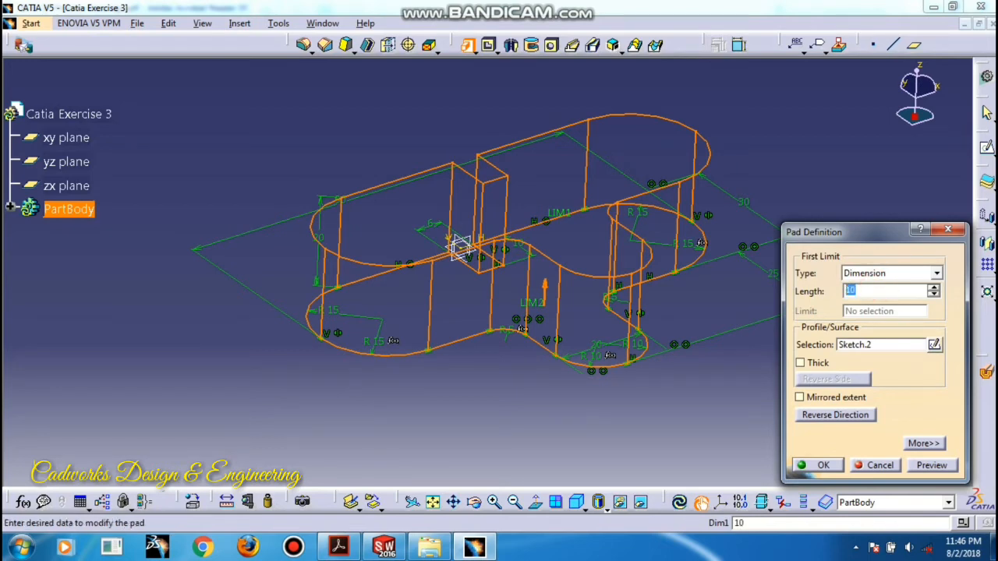
click(820, 464)
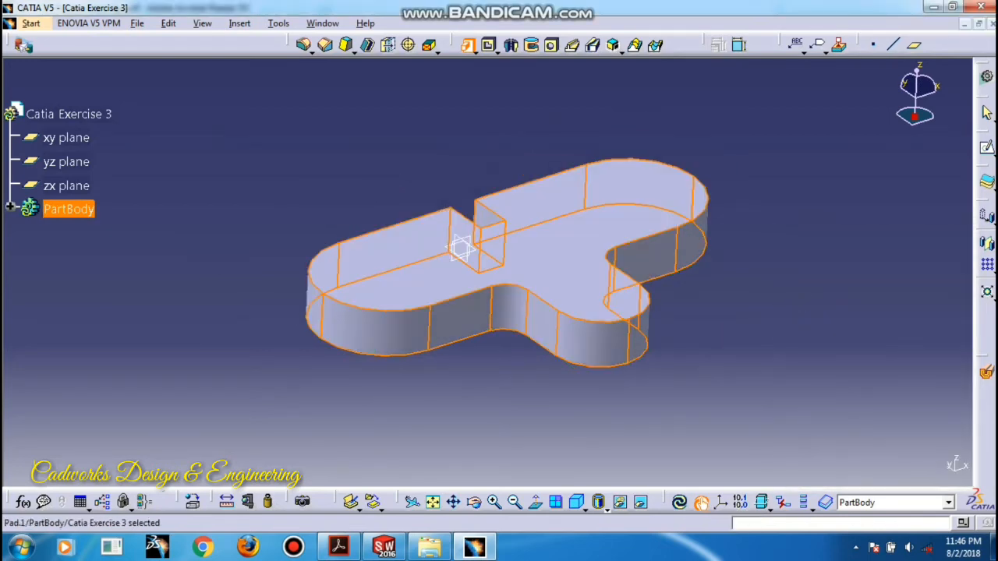
click(846, 268)
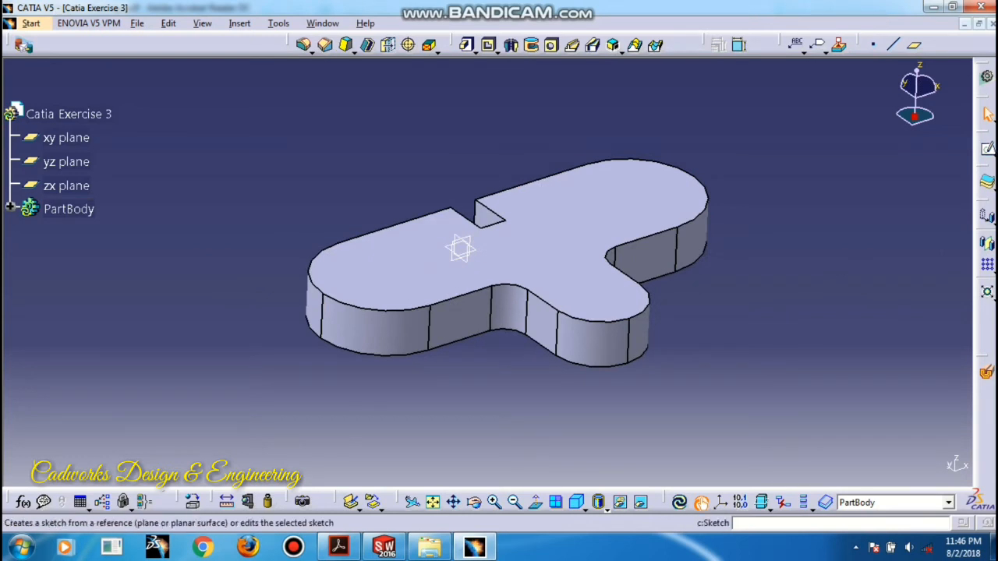
- Start a sketch on the pad's top face and draw a circle of about 10 mm radius inside the left rounded end
click(573, 194)
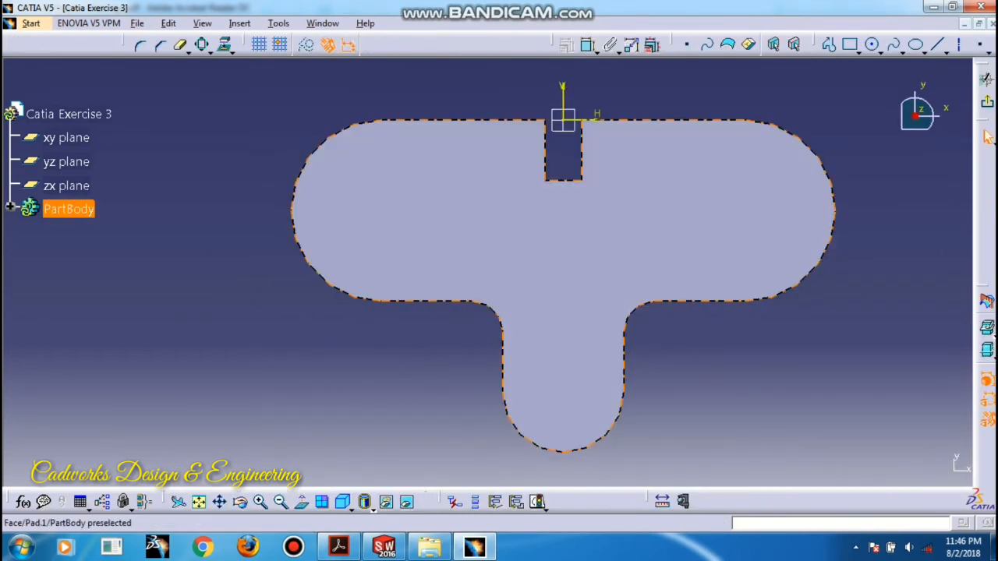
middle_drag(573, 194, 496, 243)
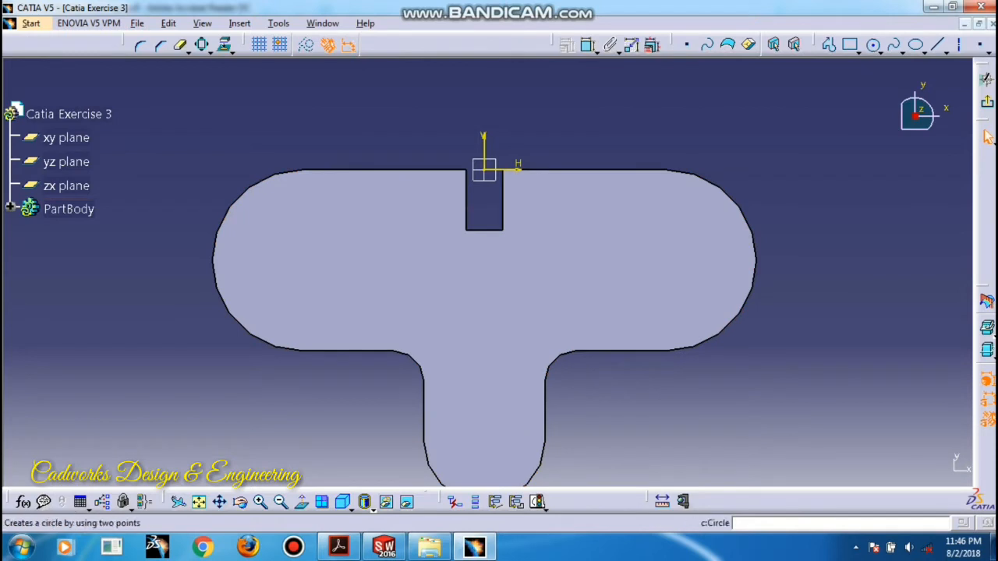
click(872, 45)
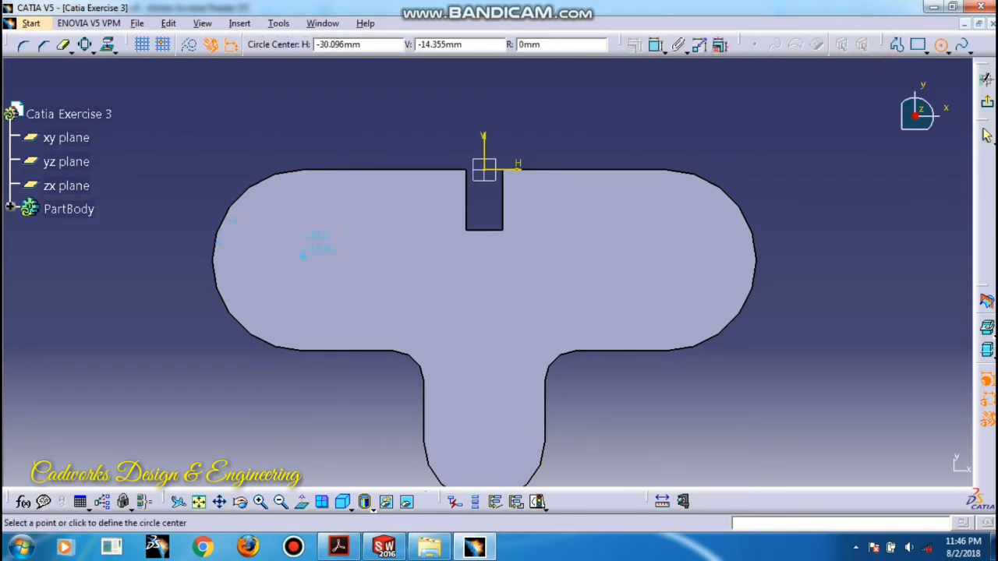
click(311, 261)
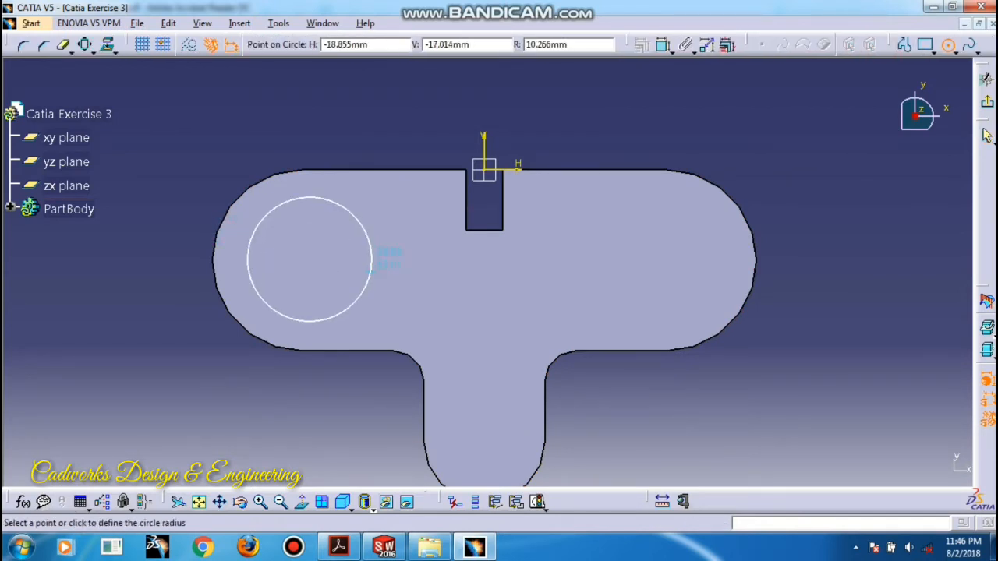
click(372, 265)
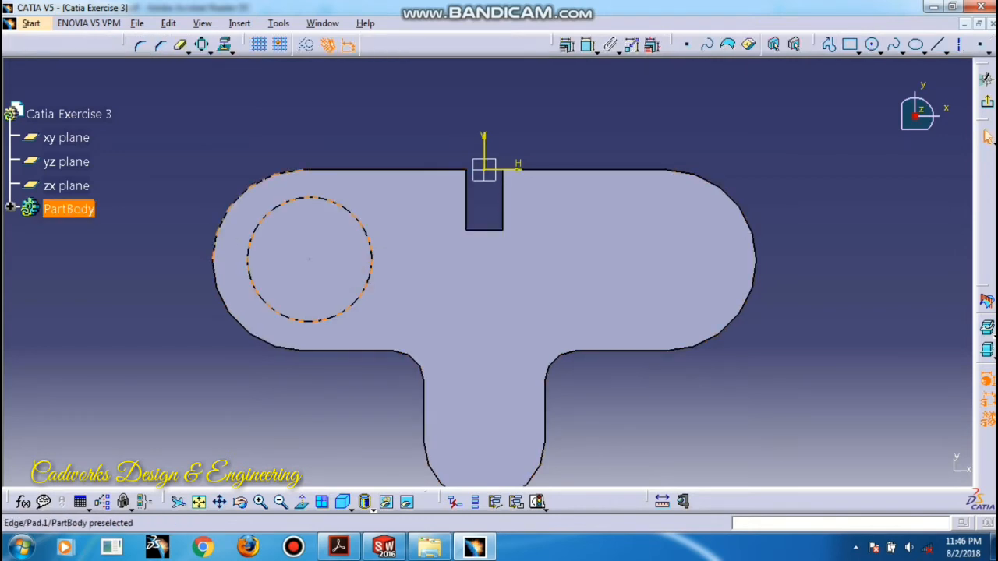
- Make the circle concentric with the rounded edge of the pad's left end
ctrl+click(234, 199)
click(986, 136)
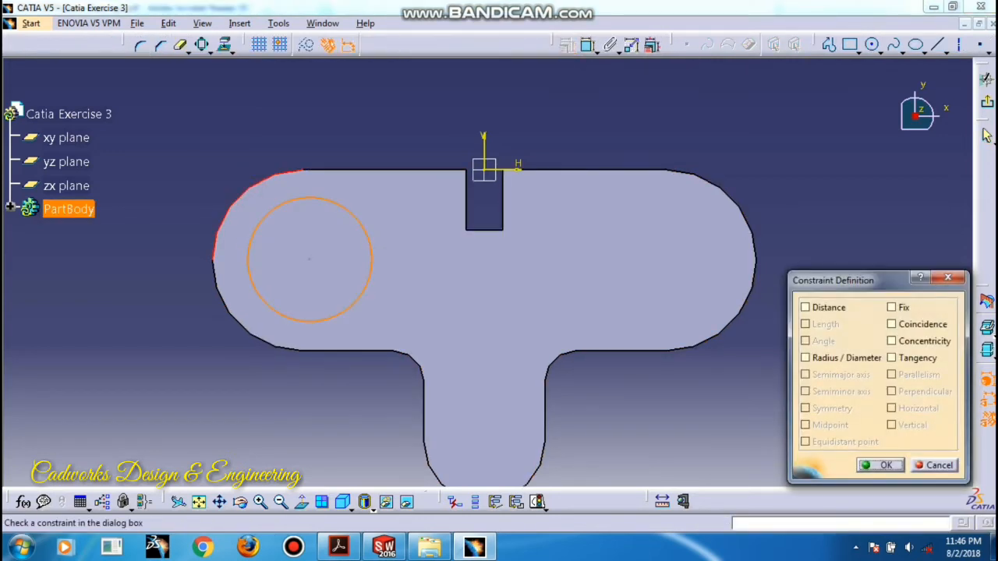
click(891, 341)
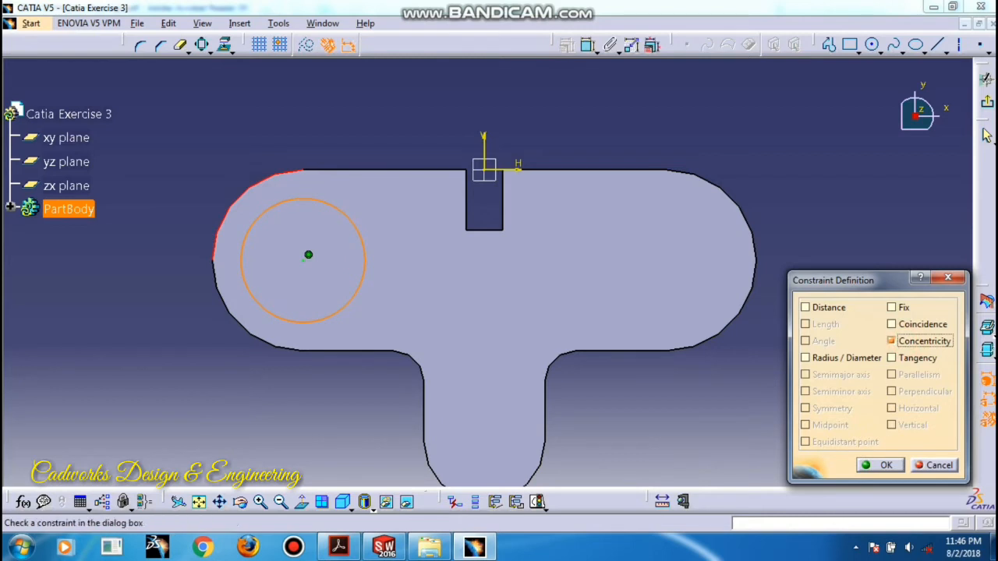
click(880, 466)
- Dimension the circle in the left rounded end and set its diameter to 20 mm
click(588, 44)
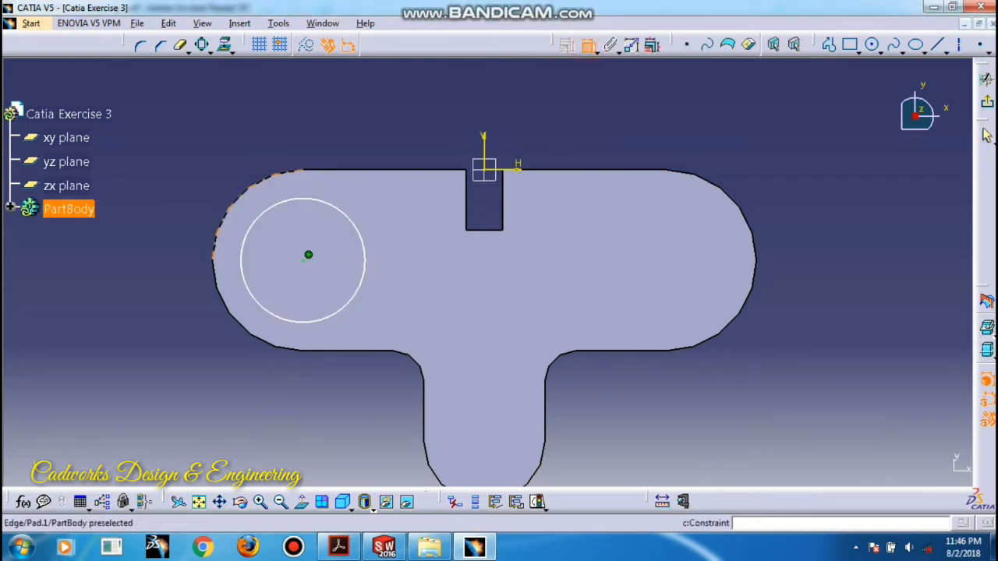
click(261, 214)
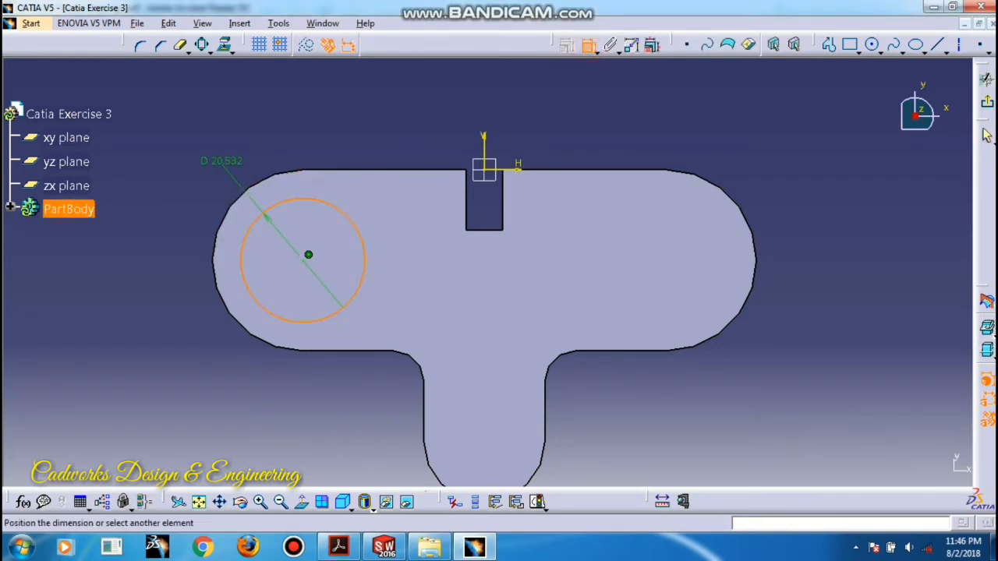
click(220, 159)
double_click(220, 158)
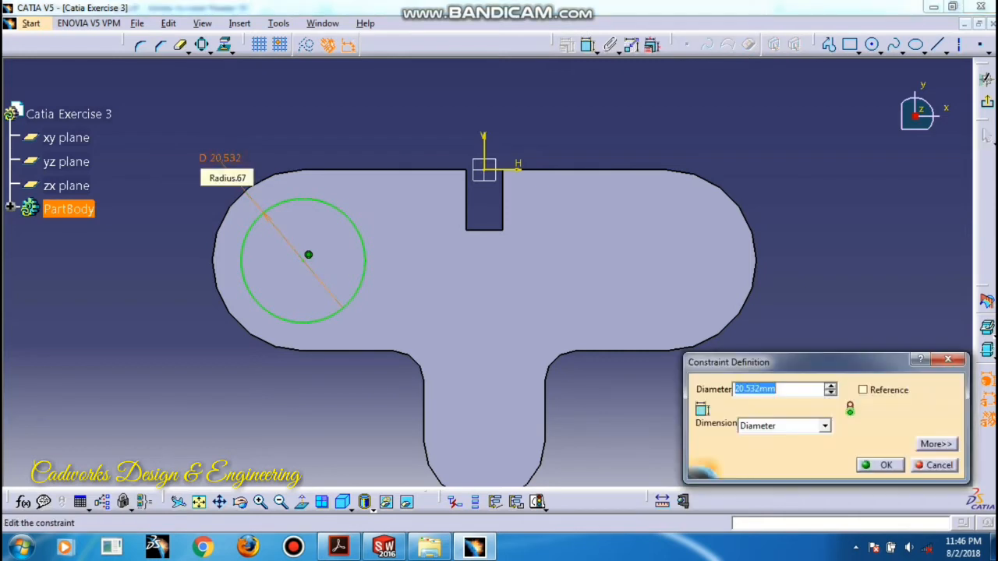
text(209)
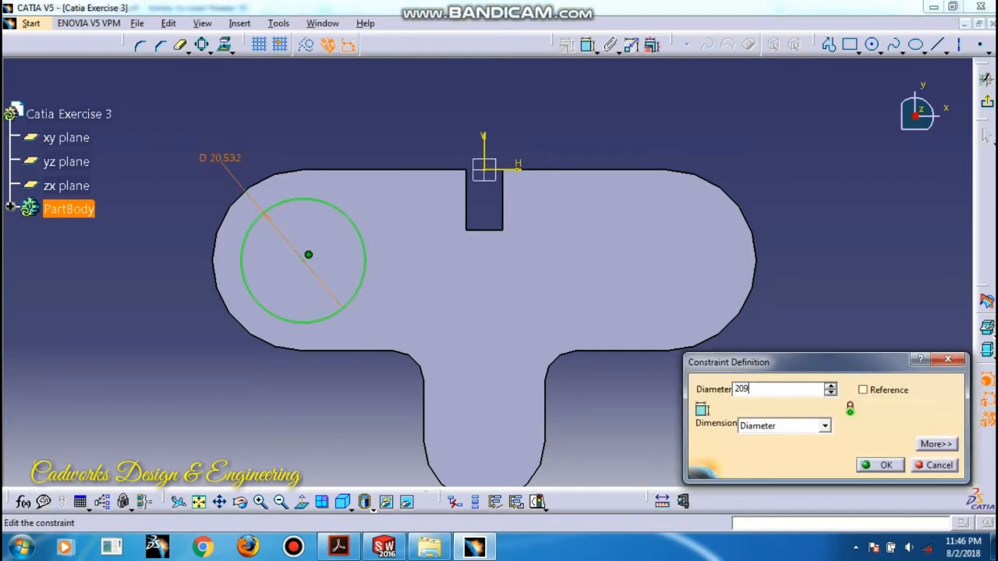
text(0)
key(Return)
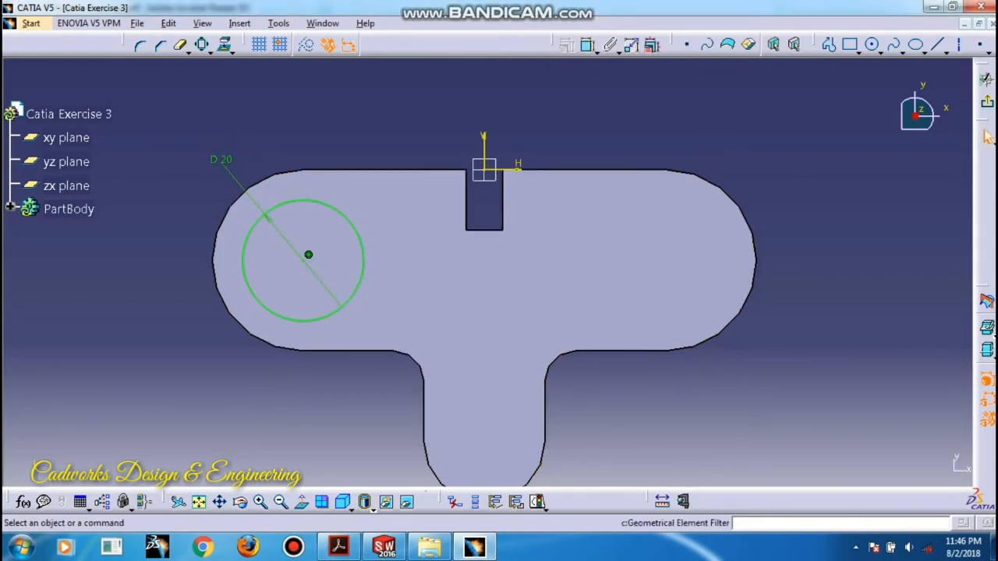
- Draw a smaller circle on the same centre point and set its diameter to 10 mm
click(872, 44)
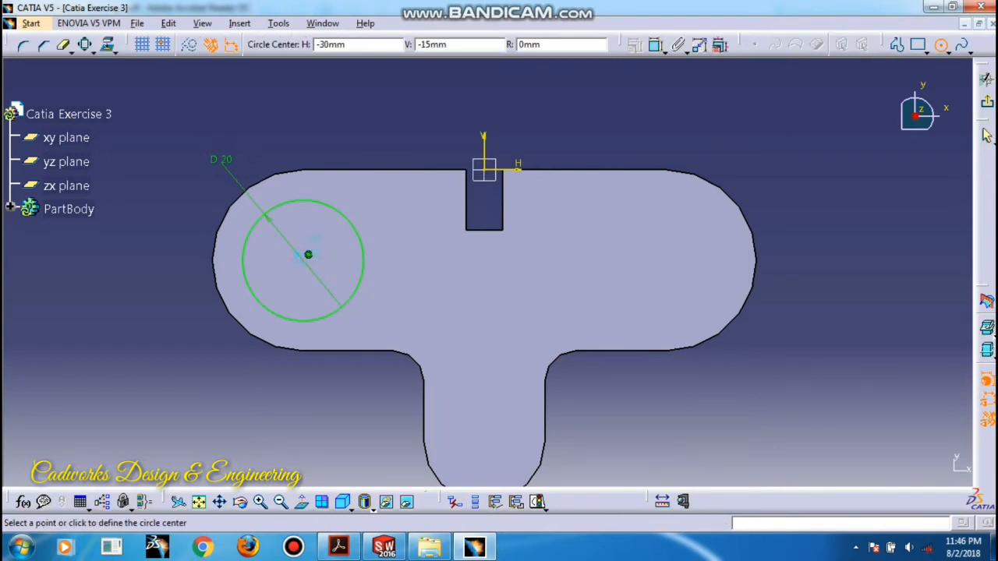
click(308, 254)
click(343, 238)
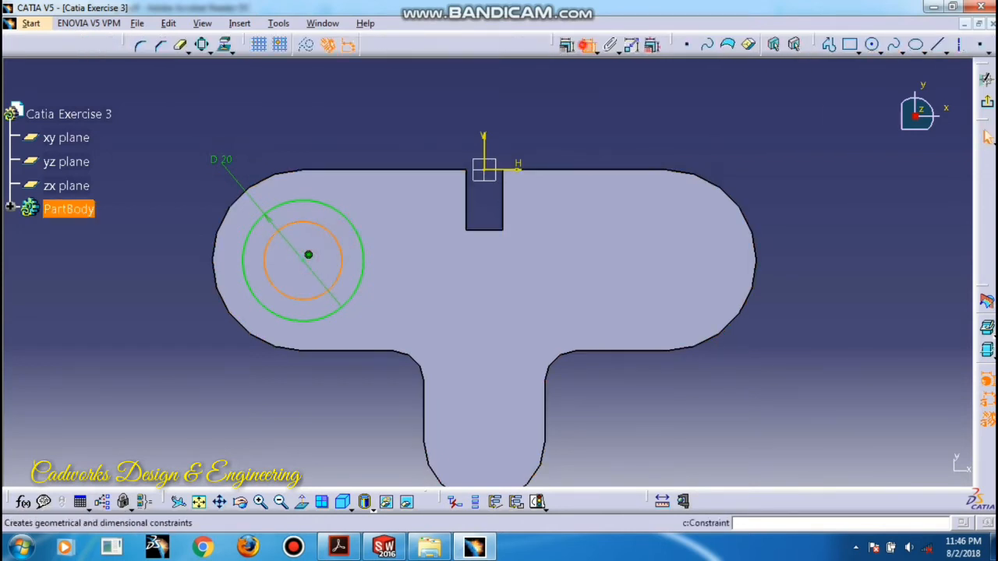
click(586, 45)
click(380, 140)
double_click(392, 138)
text(1)
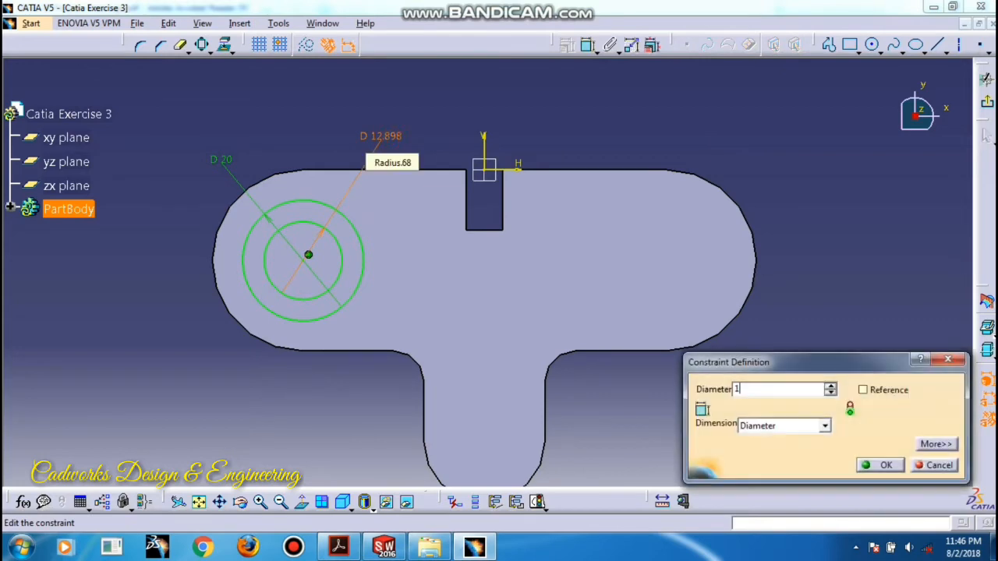
text(0mm)
key(Return)
click(842, 165)
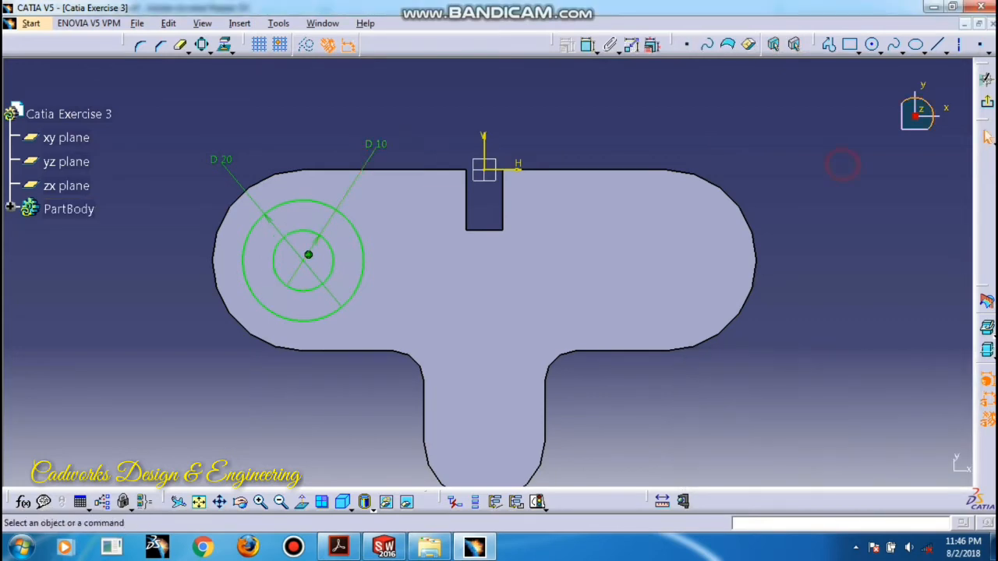
- Exit the sketch and pad the two concentric circles to a length of 15 mm
click(986, 80)
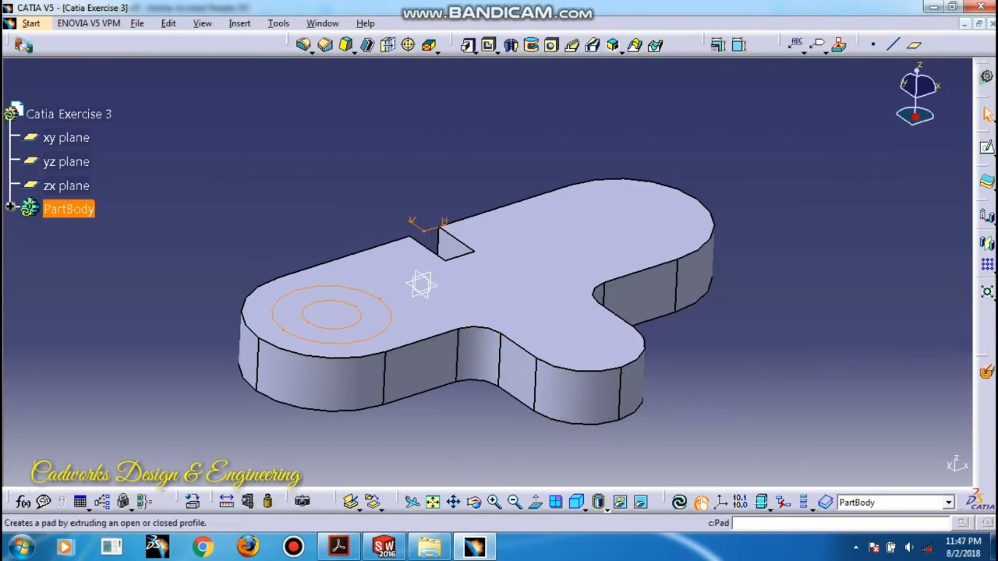
click(468, 44)
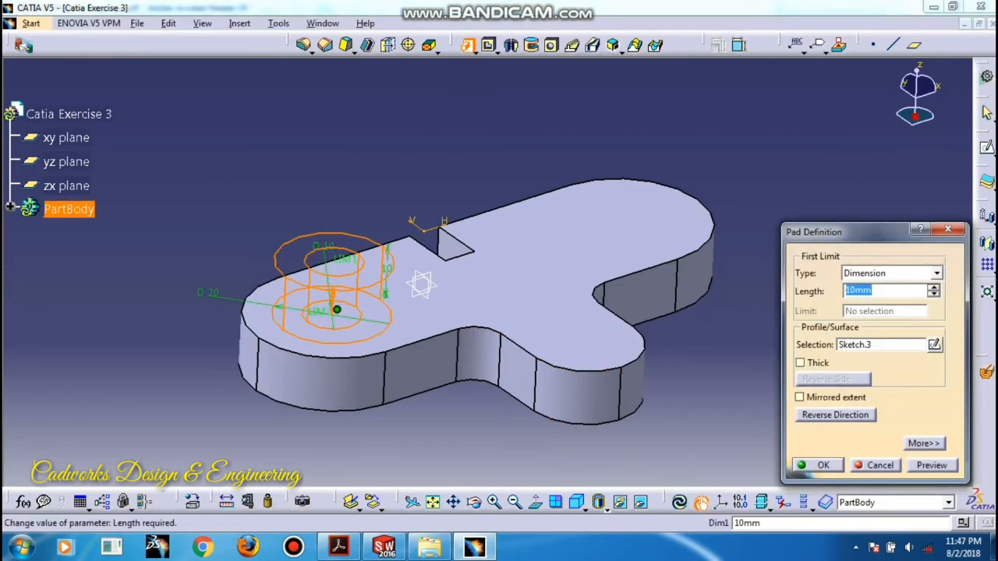
text(15)
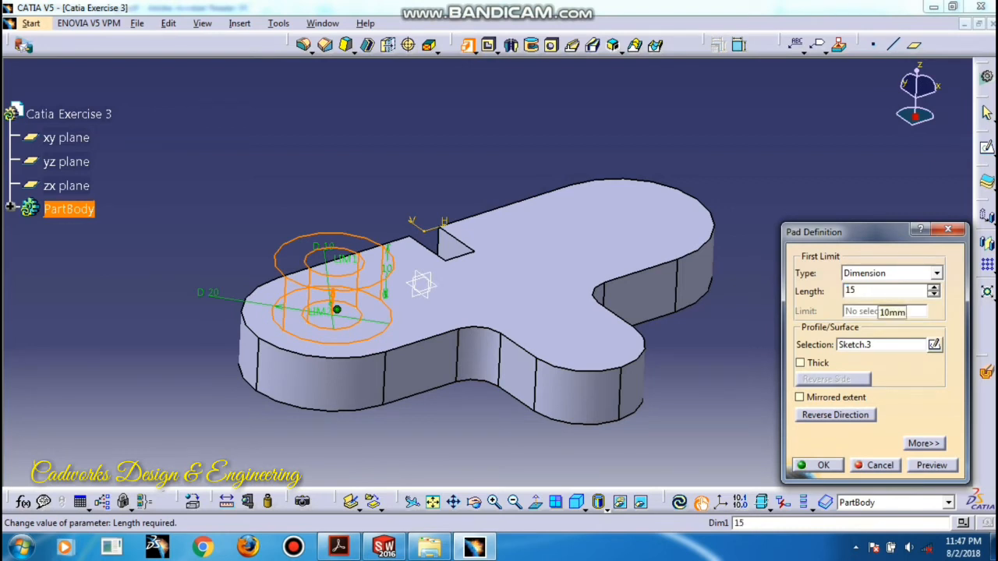
key(Return)
click(849, 320)
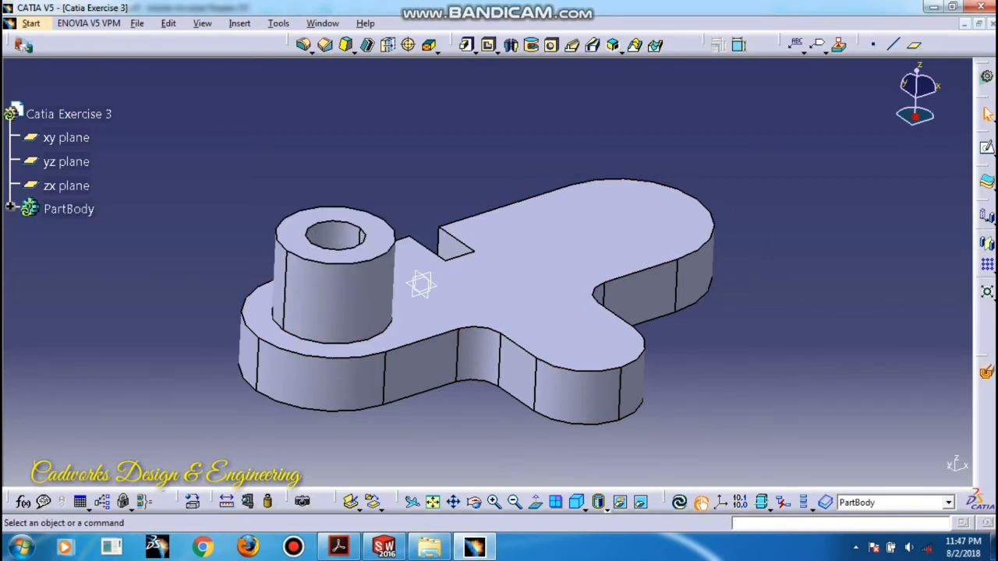
- Mirror the hollow cylindrical boss about the yz plane
click(11, 208)
click(678, 502)
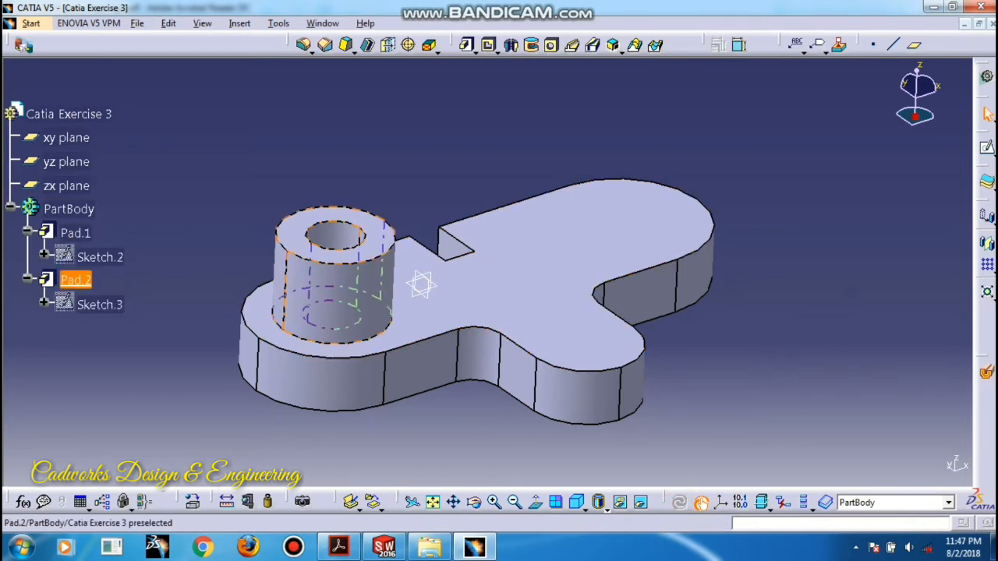
click(76, 281)
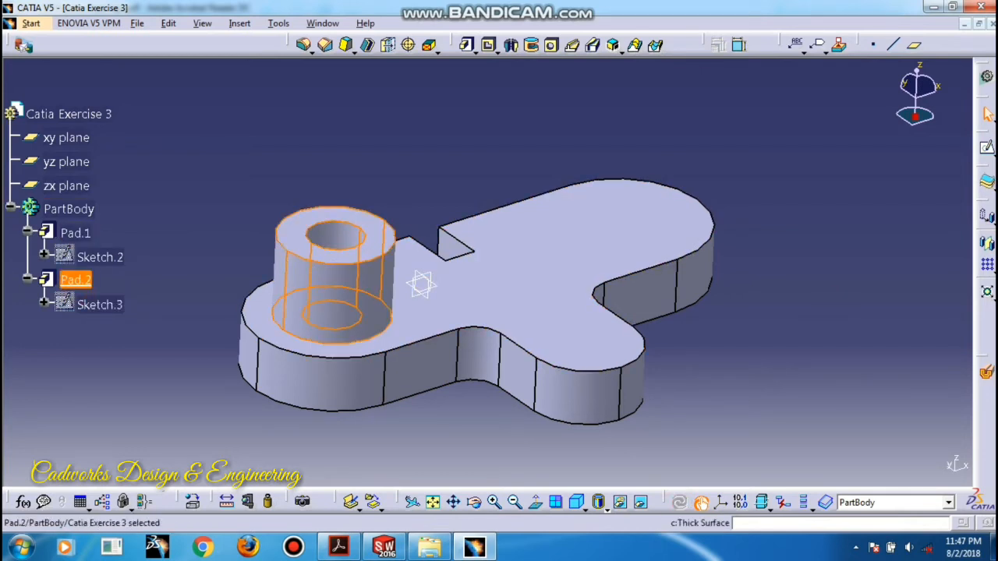
click(986, 242)
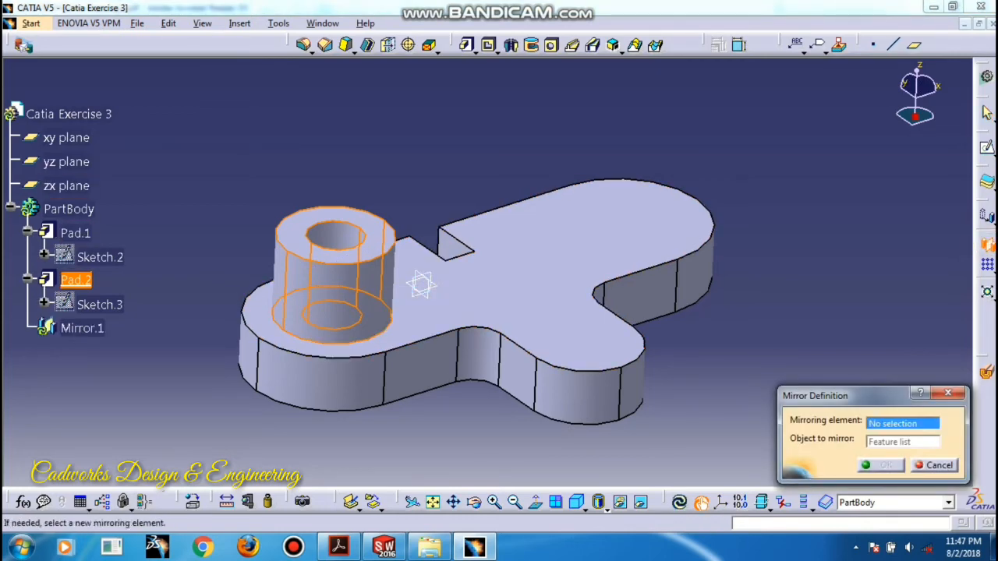
click(70, 162)
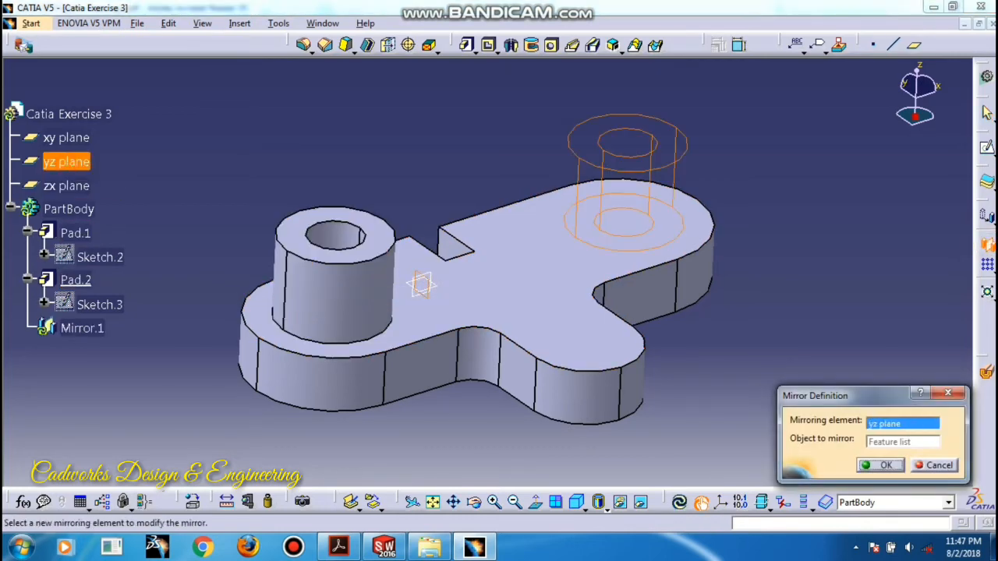
click(880, 464)
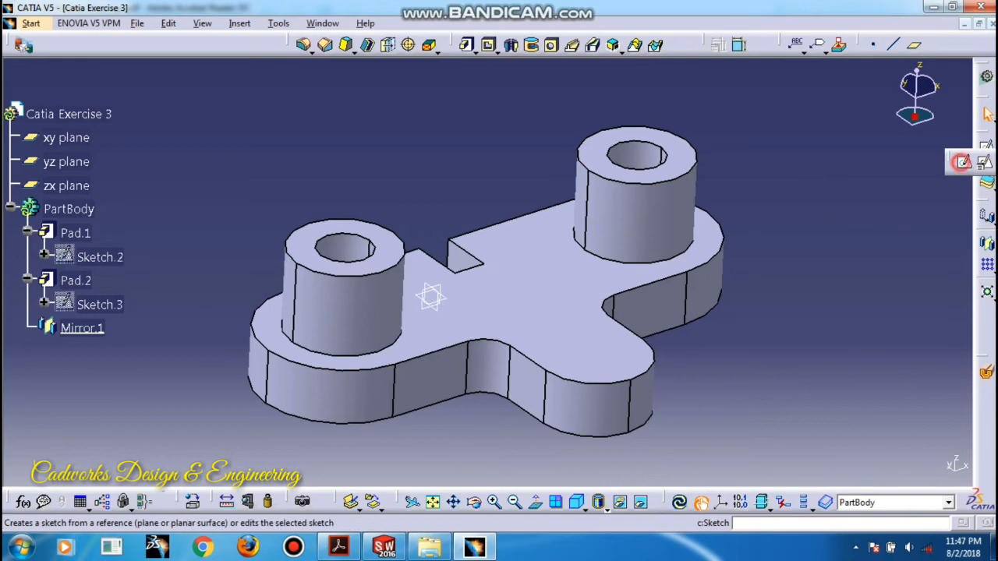
- Start a sketch on the base's top face and draw two horizontal lines about 41 mm long between the two bosses
click(552, 277)
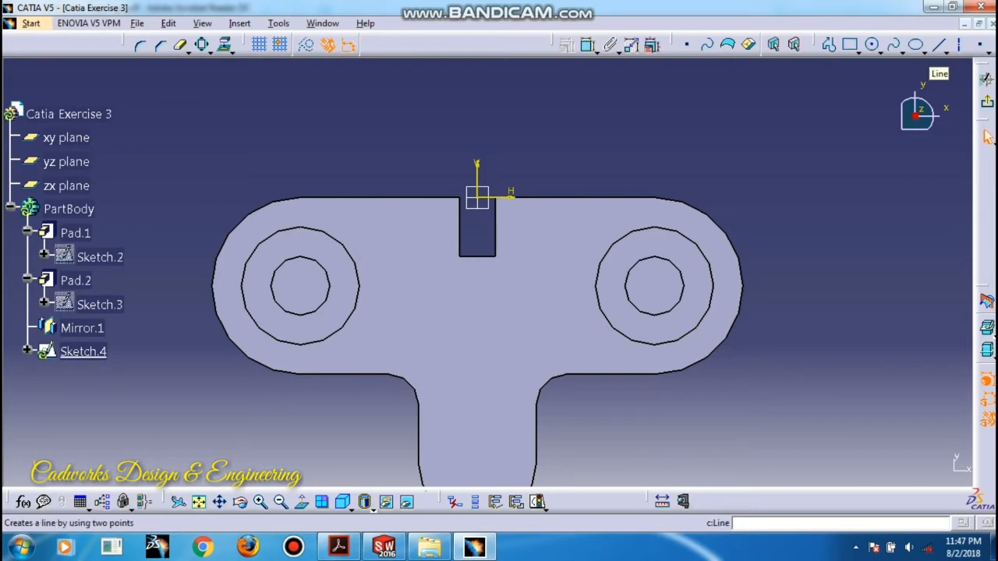
click(936, 45)
click(357, 265)
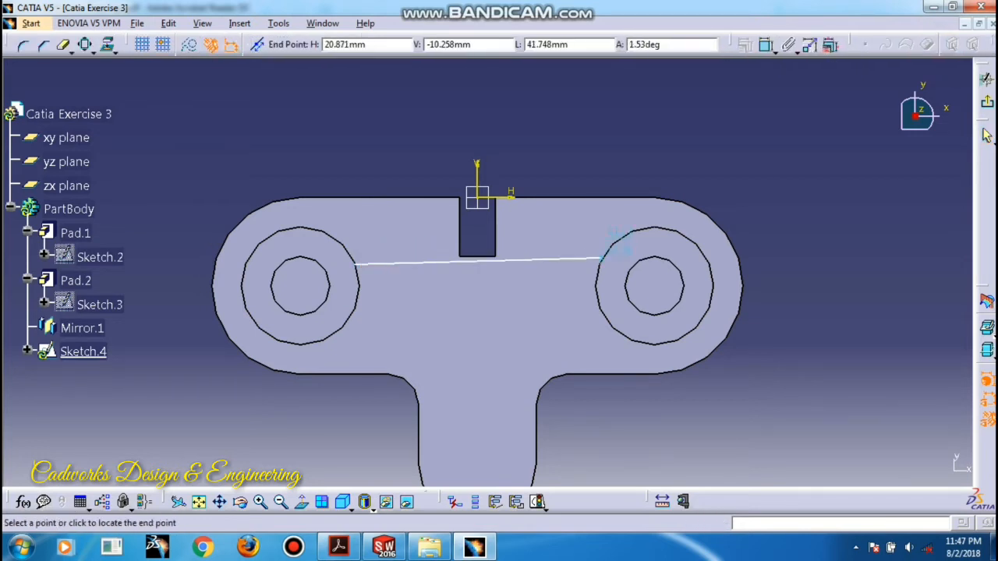
click(599, 265)
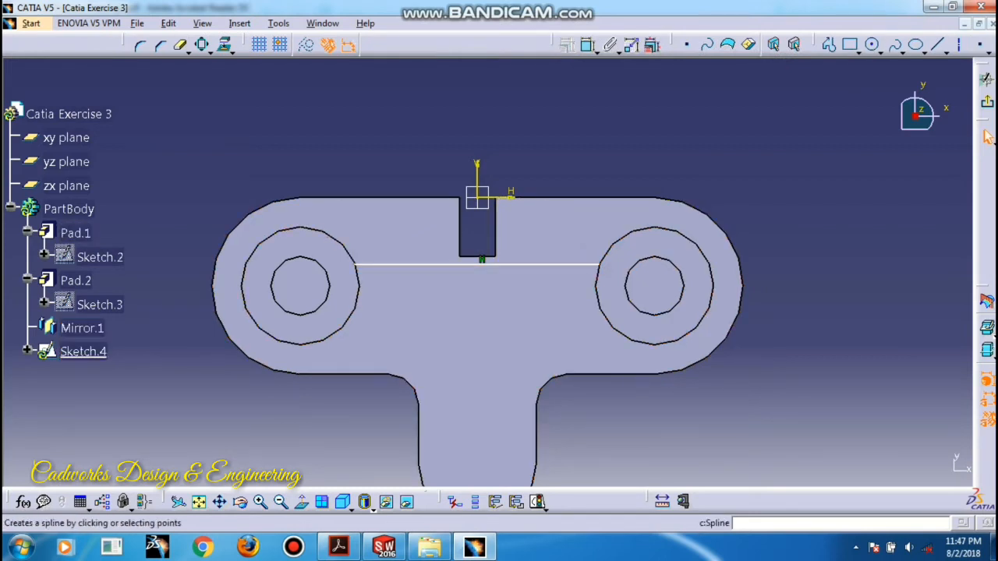
click(938, 44)
click(357, 297)
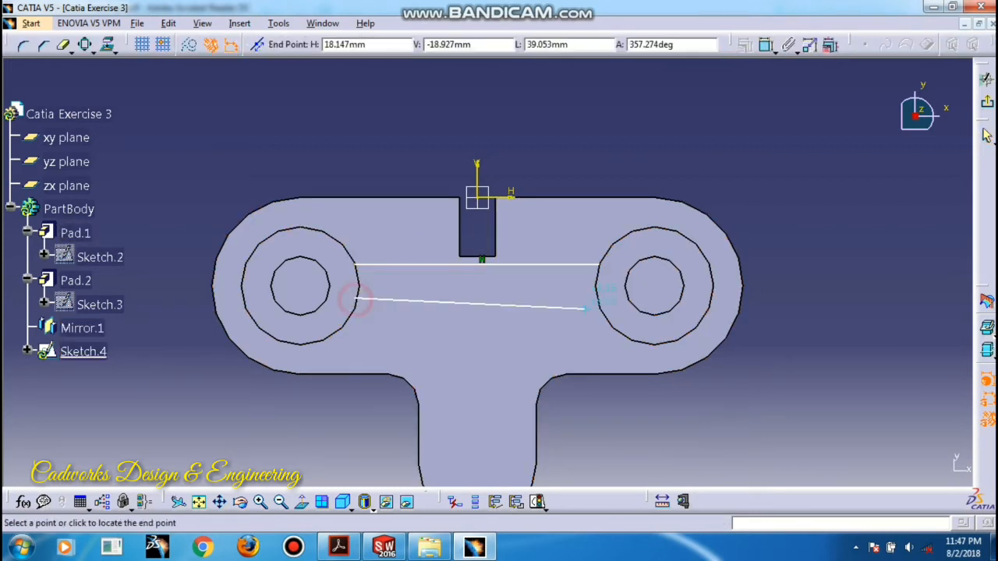
click(599, 298)
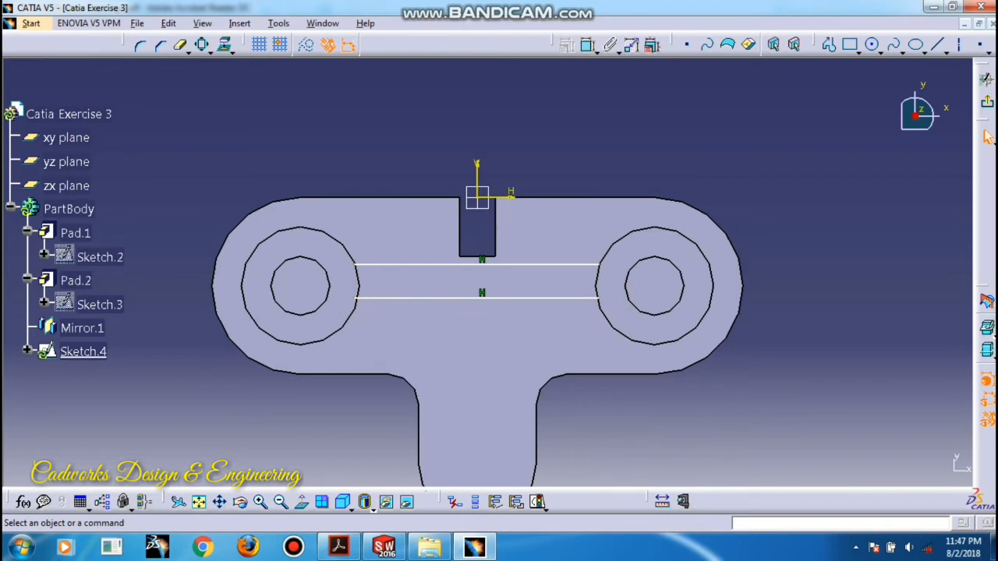
- Project the outer circular edges of both bosses into the sketch
click(226, 45)
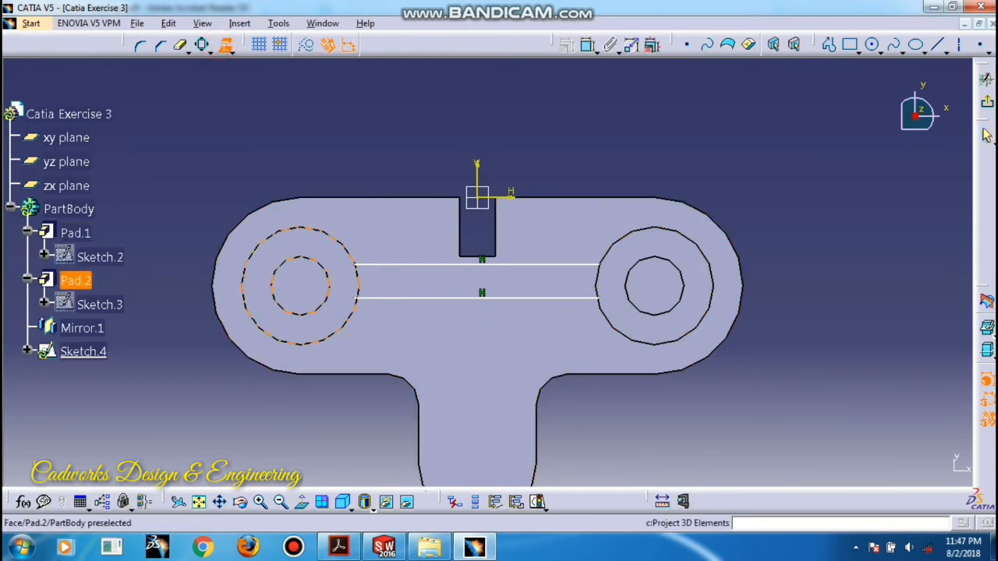
click(358, 279)
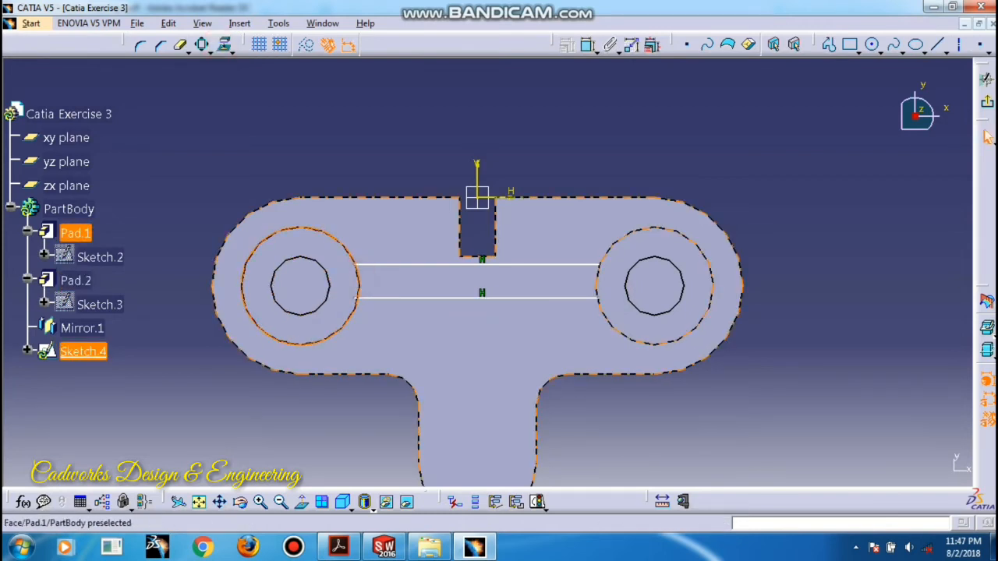
click(596, 264)
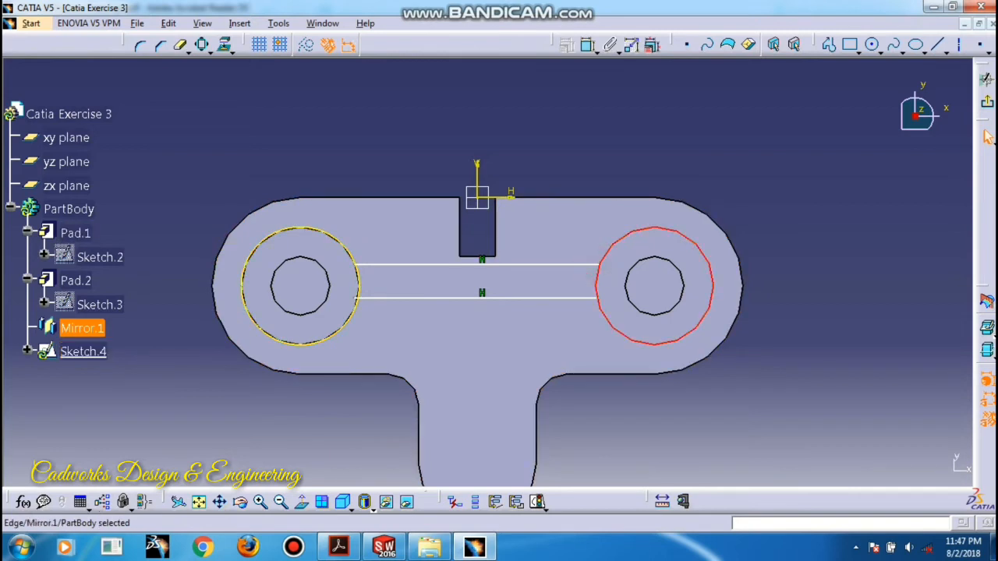
click(733, 173)
click(229, 50)
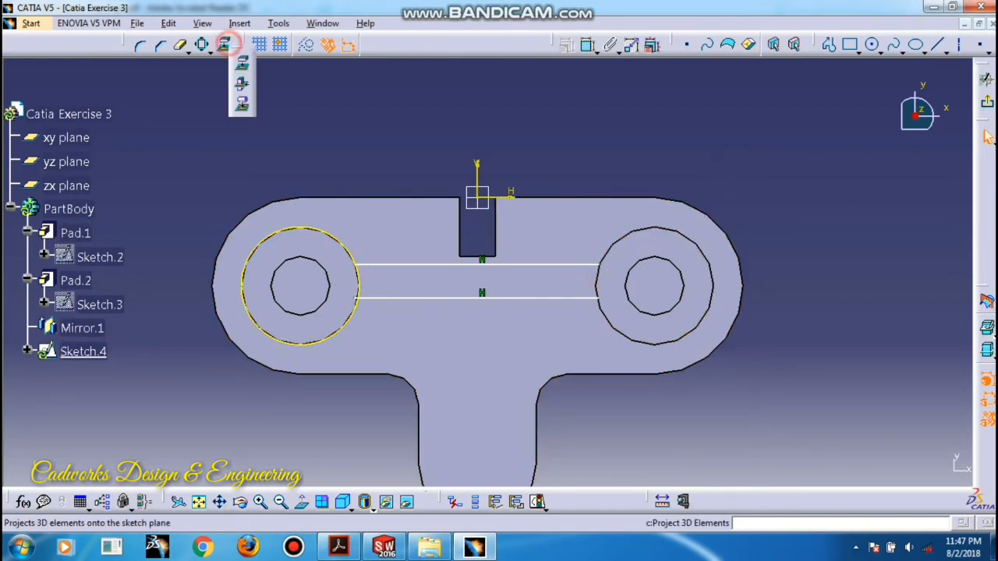
click(242, 103)
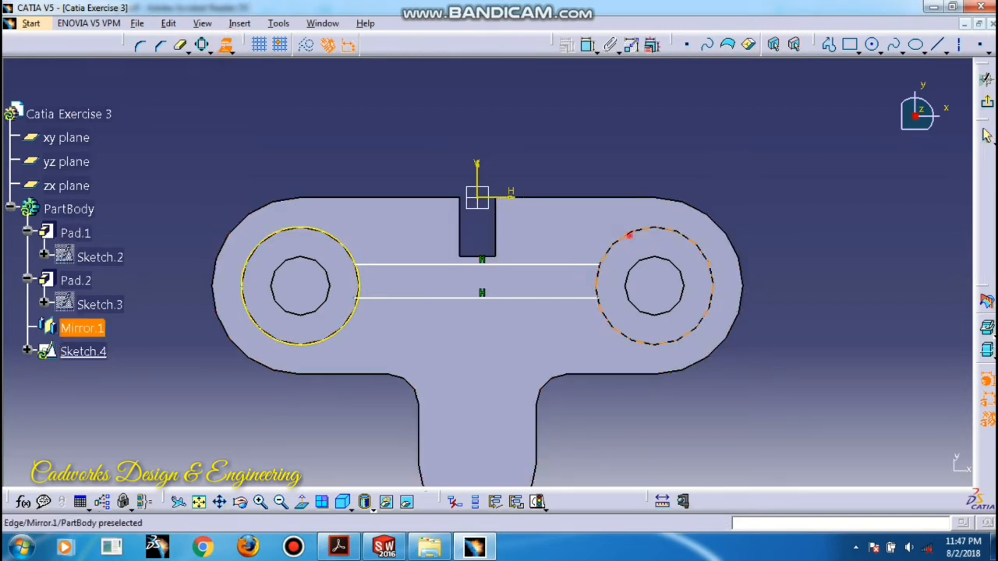
click(628, 235)
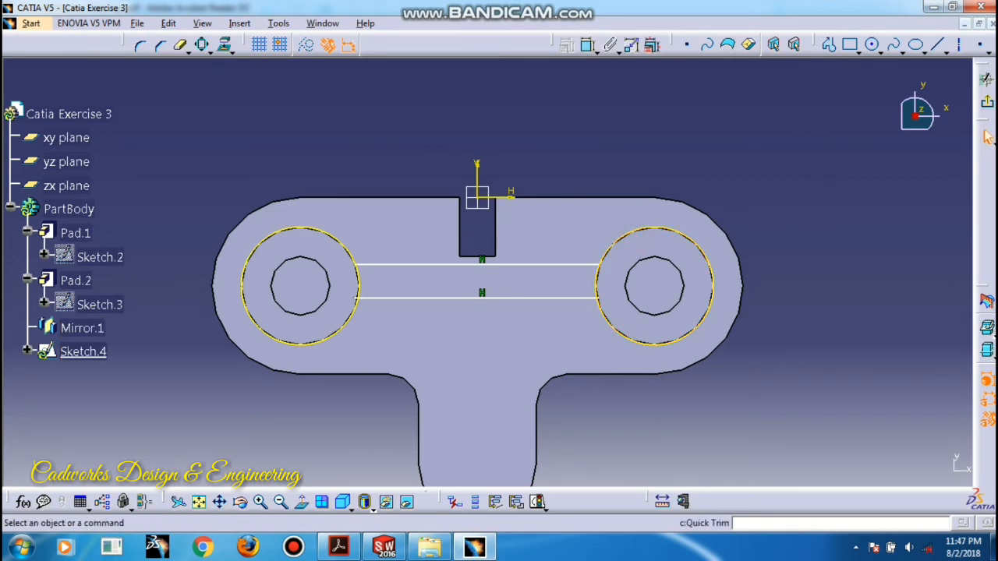
- Quick Trim the outer arc of the left projected circle and try to trim that of the right one
click(293, 230)
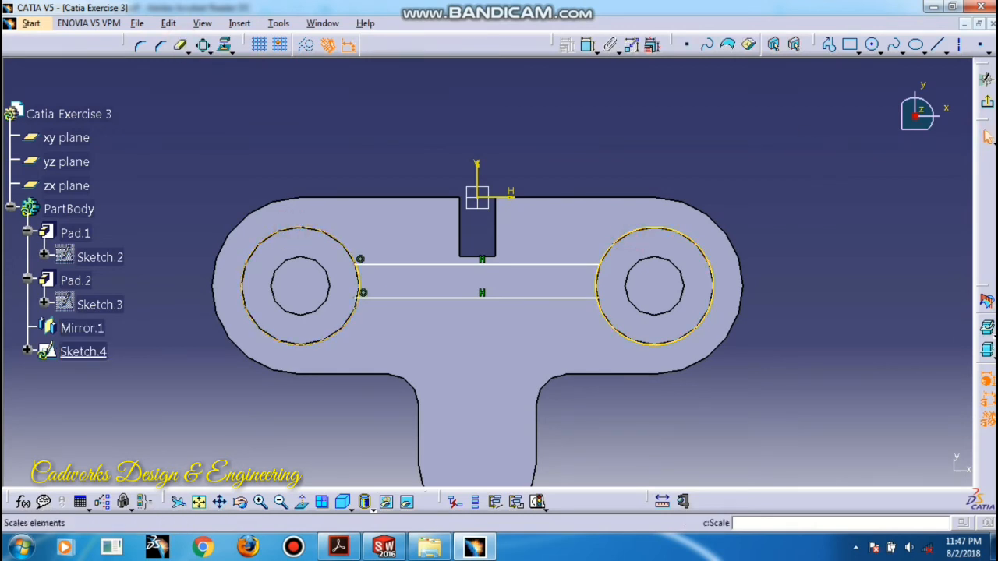
click(181, 44)
click(644, 230)
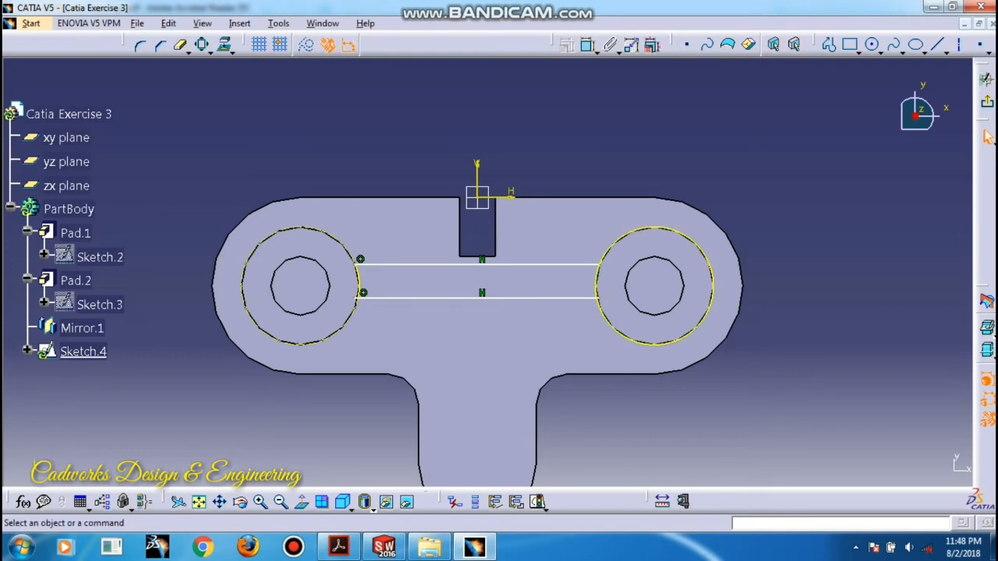
- Quick Trim the lower horizontal line's overhanging end at the left boss's projected arc
mouse_move(388, 311)
ctrl+middle_down()
mouse_move(388, 234)
mouse_move(515, 195)
ctrl+middle_up()
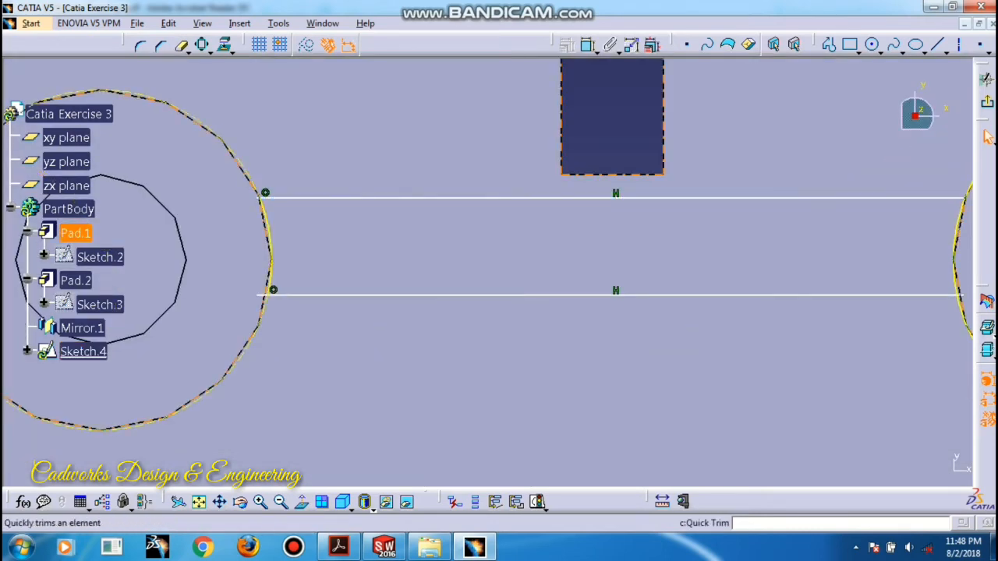
click(182, 44)
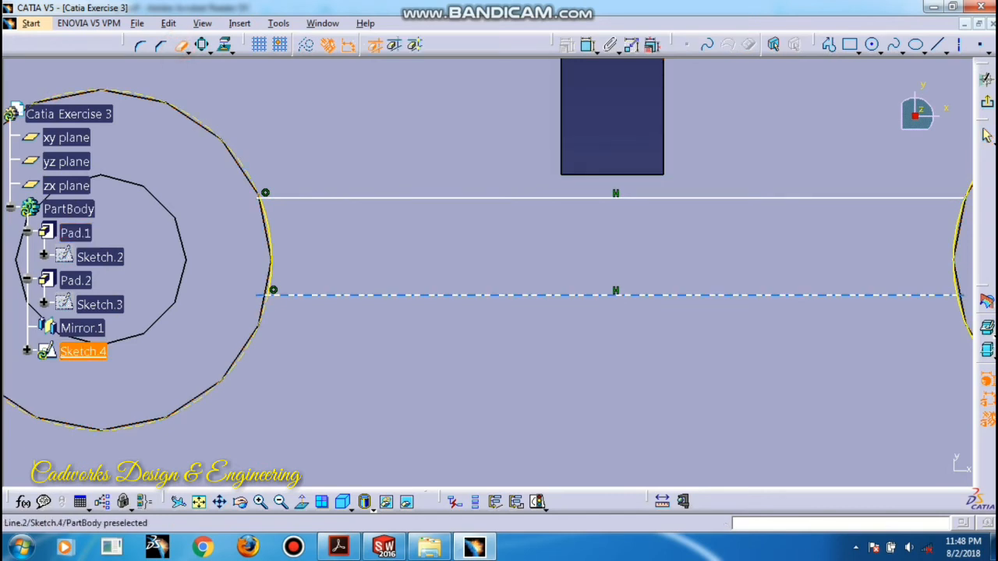
click(257, 295)
- Trim the left boss's projected arc and the upper horizontal line to each other at their corner
ctrl+middle_drag(260, 212, 419, 243)
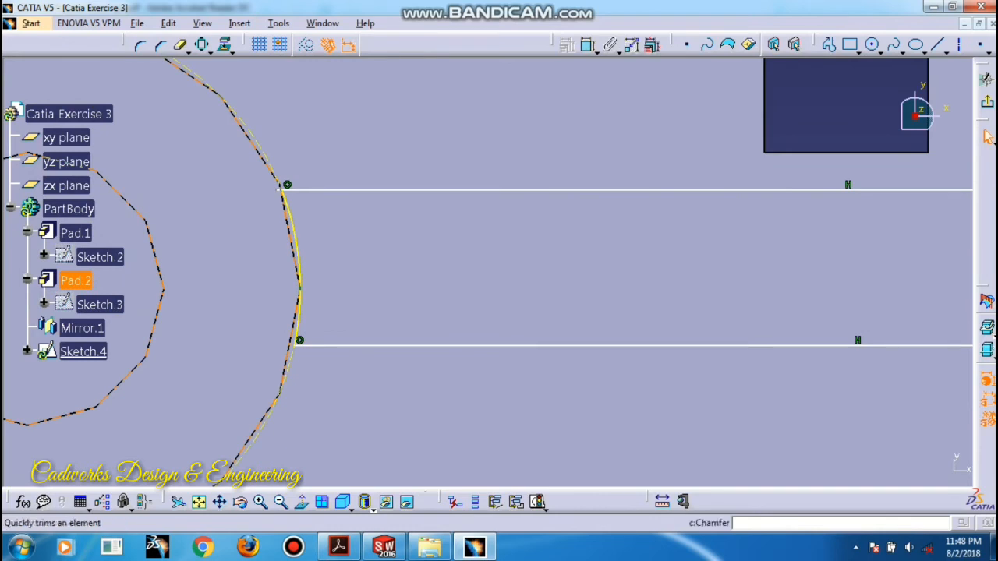
click(188, 49)
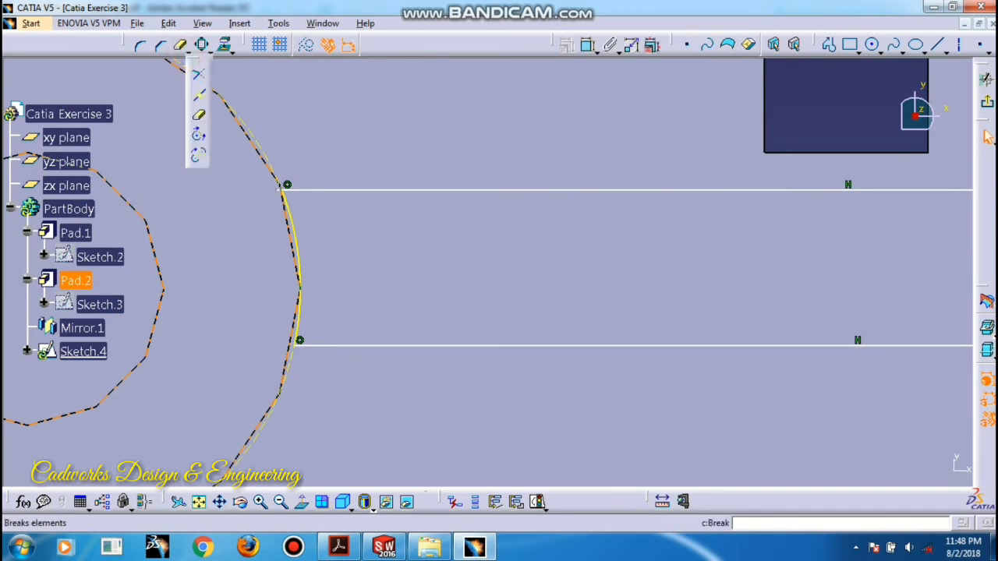
click(199, 76)
click(289, 204)
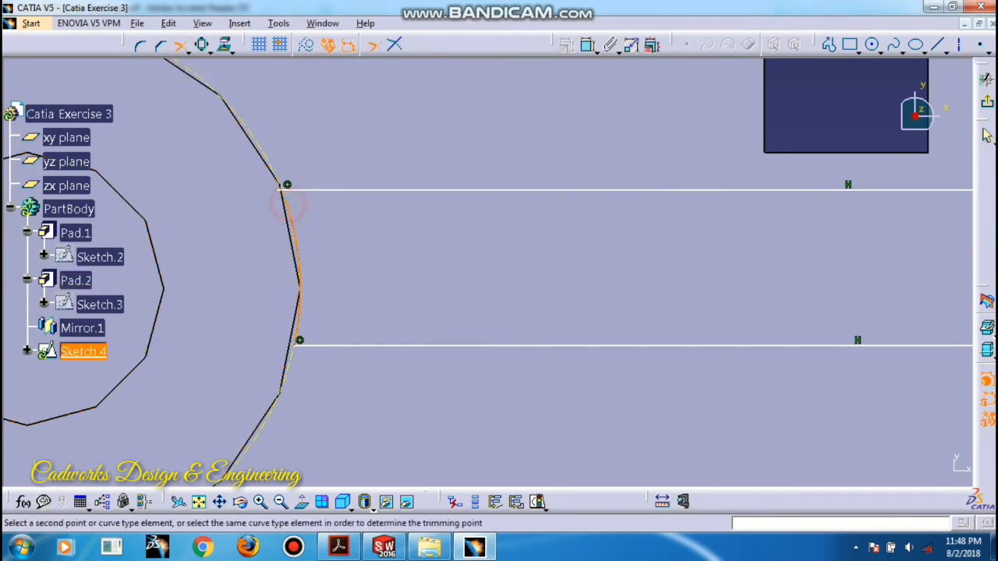
click(295, 189)
- Extend the right ends of both horizontal lines past the right boss's projected circle
mouse_move(323, 318)
middle_down()
mouse_move(324, 378)
mouse_move(324, 327)
middle_up()
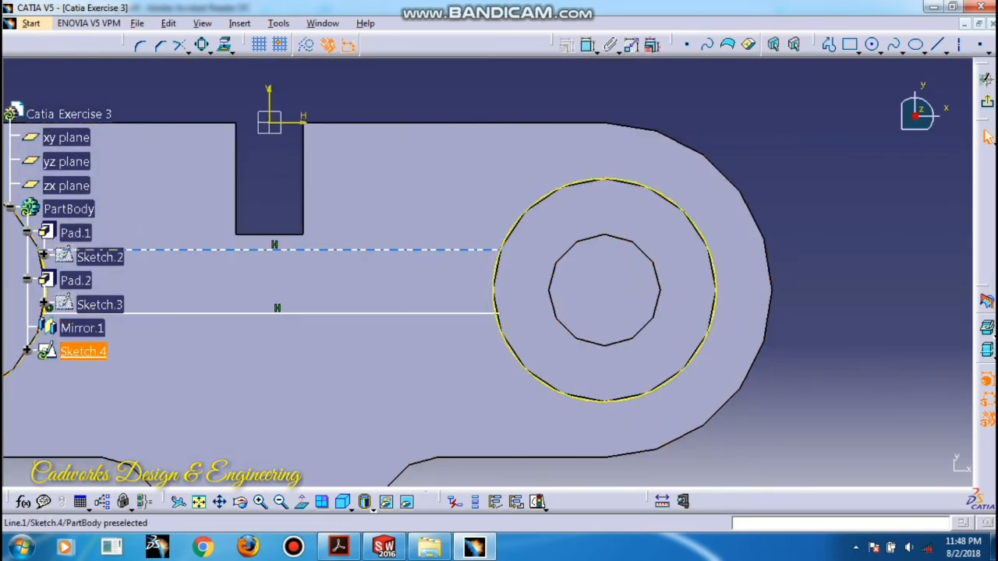
drag(498, 249, 519, 253)
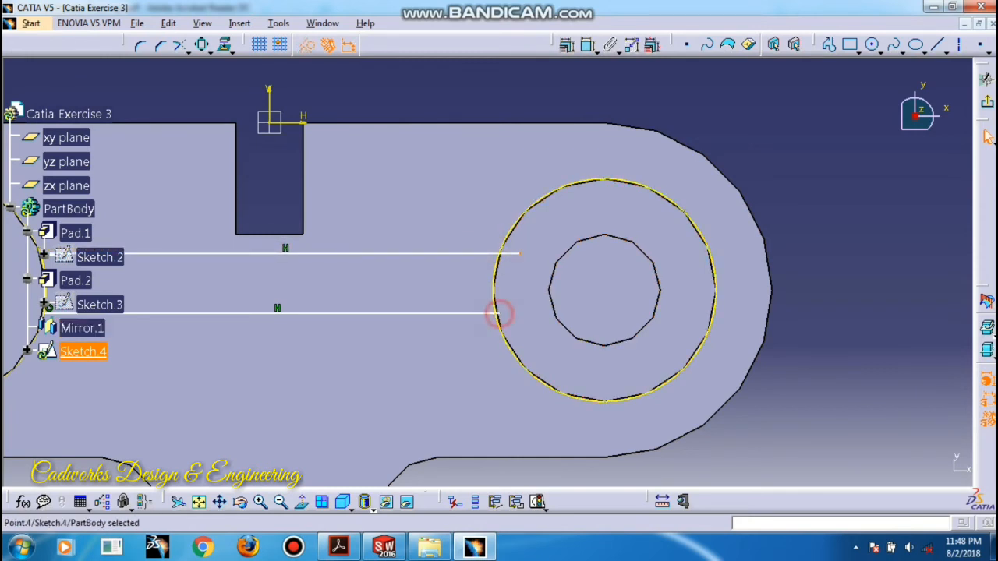
drag(499, 313, 513, 315)
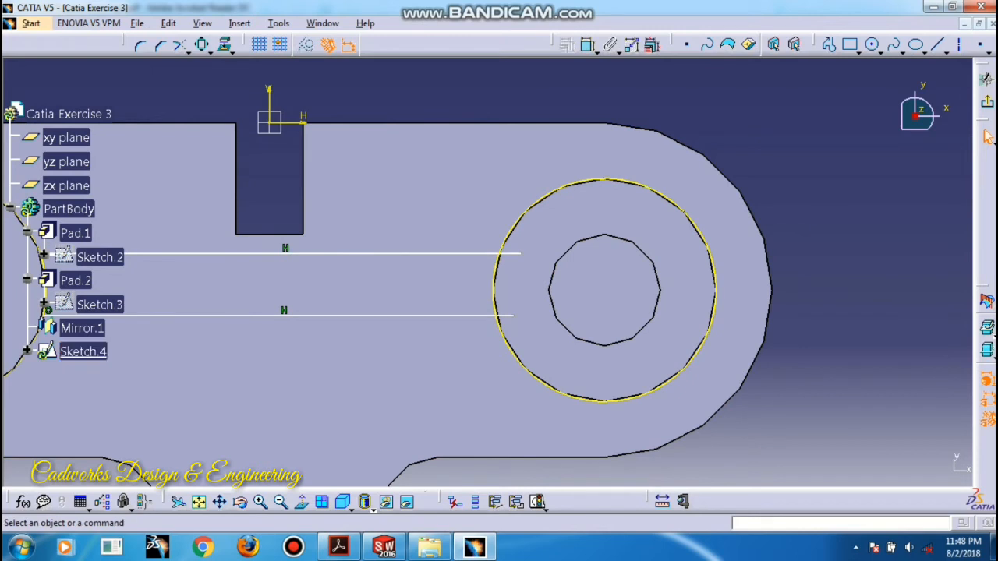
- Quick Trim the outer arc of the right projected circle and the ends of both lines that overhang it
click(184, 51)
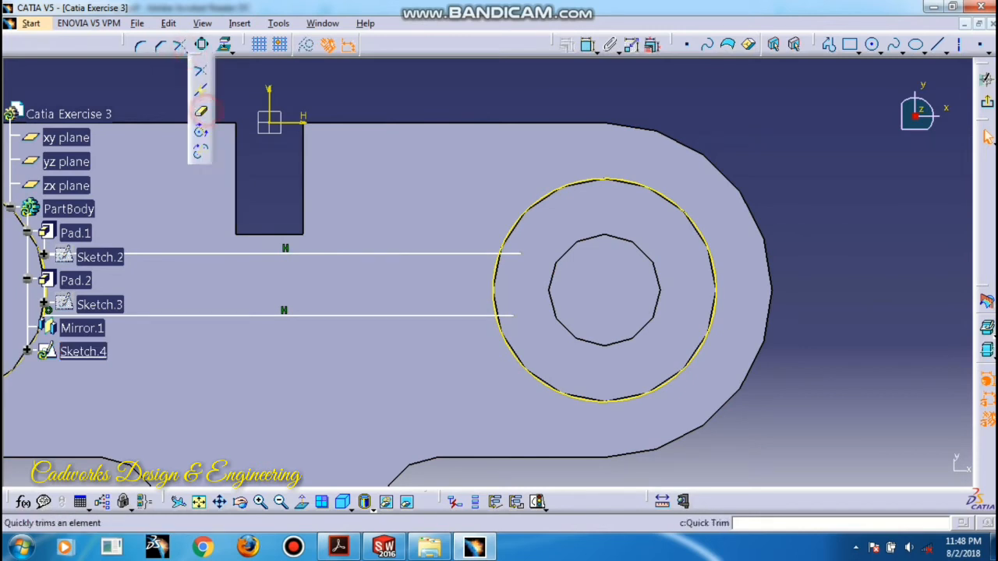
click(201, 112)
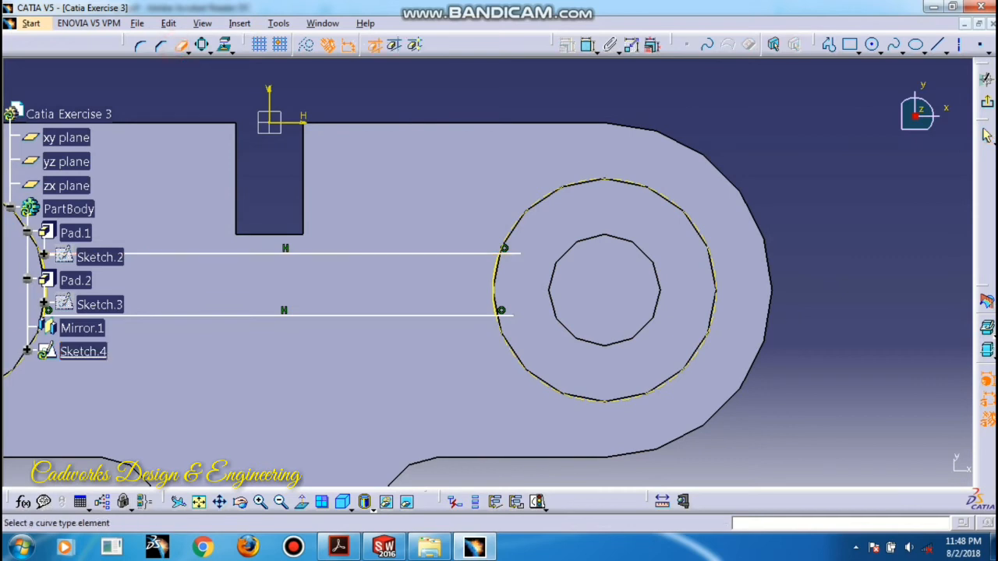
click(513, 253)
click(512, 316)
mouse_move(504, 249)
middle_down()
mouse_move(851, 252)
mouse_move(857, 226)
mouse_move(835, 245)
middle_up()
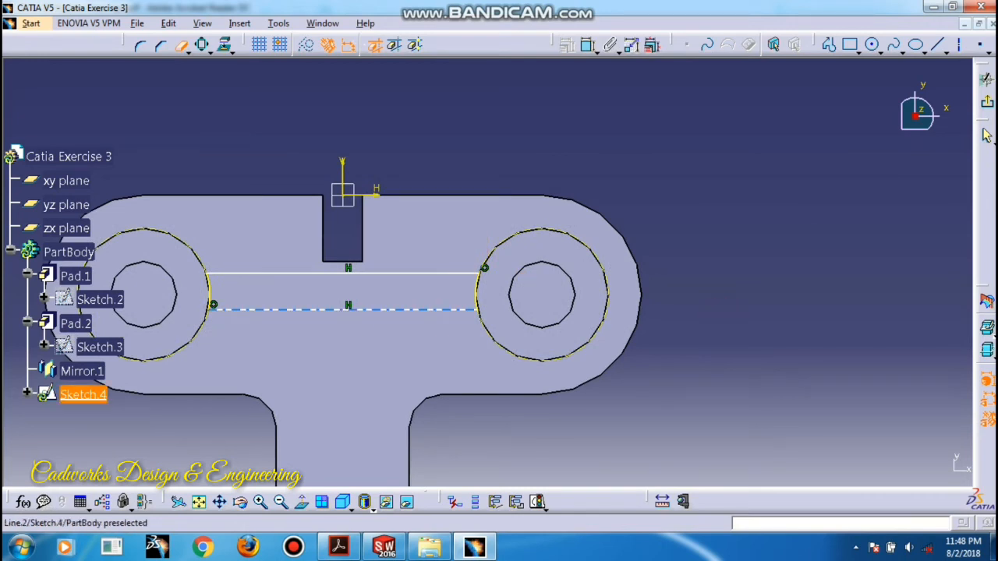
click(447, 310)
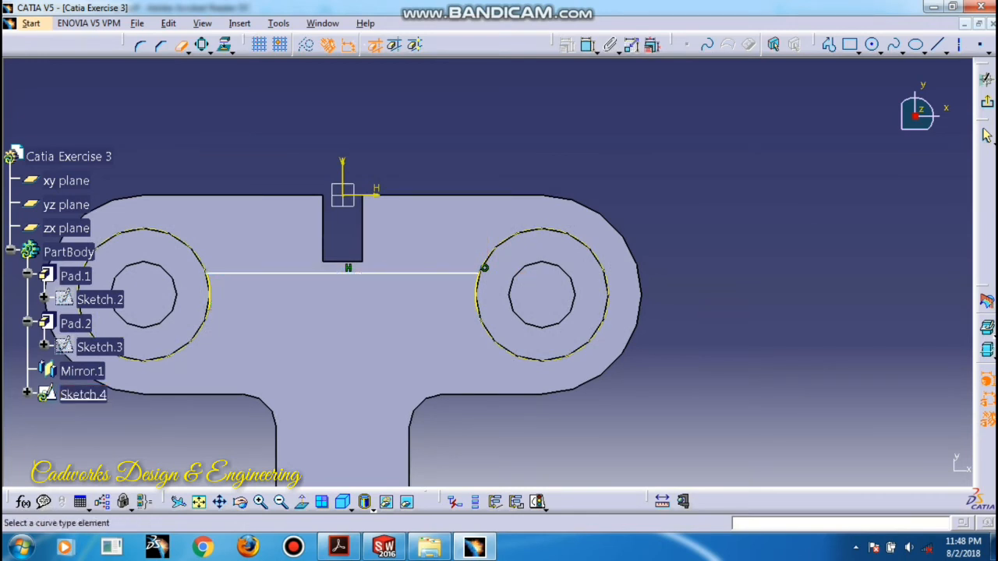
key(Escape)
key(ctrl+z)
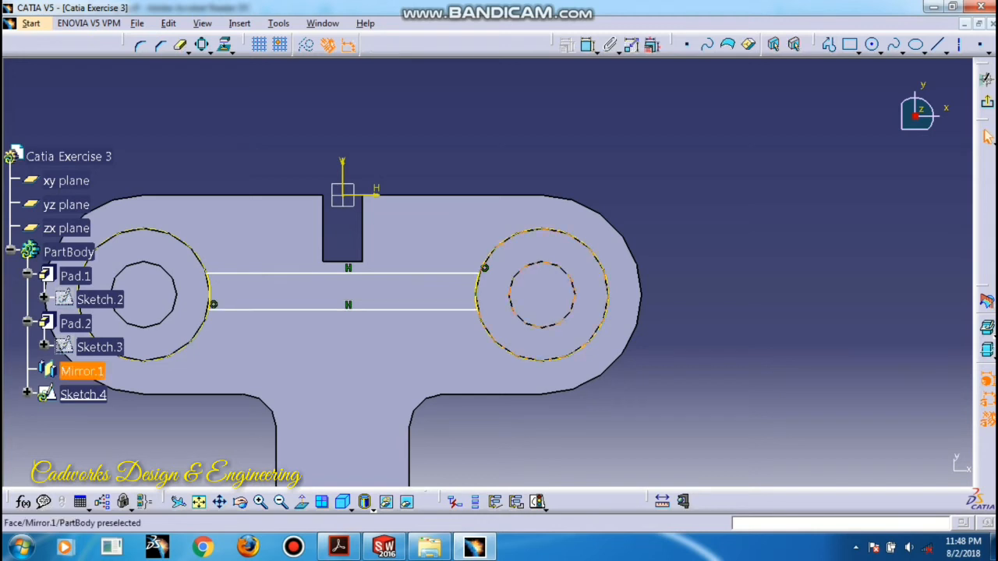
- Constrain the distance between the two horizontal lines to 4 mm
click(440, 309)
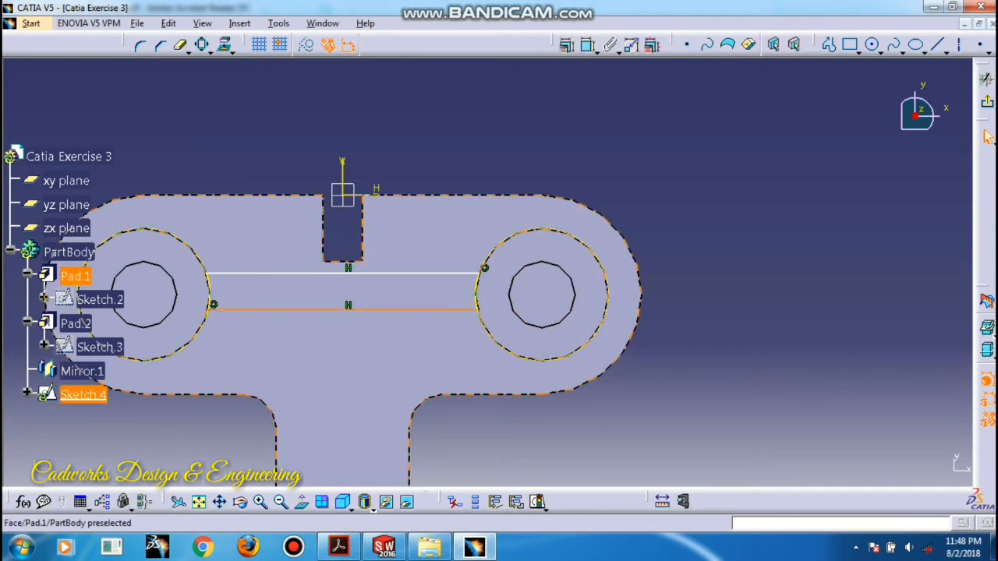
ctrl+click(441, 274)
click(588, 44)
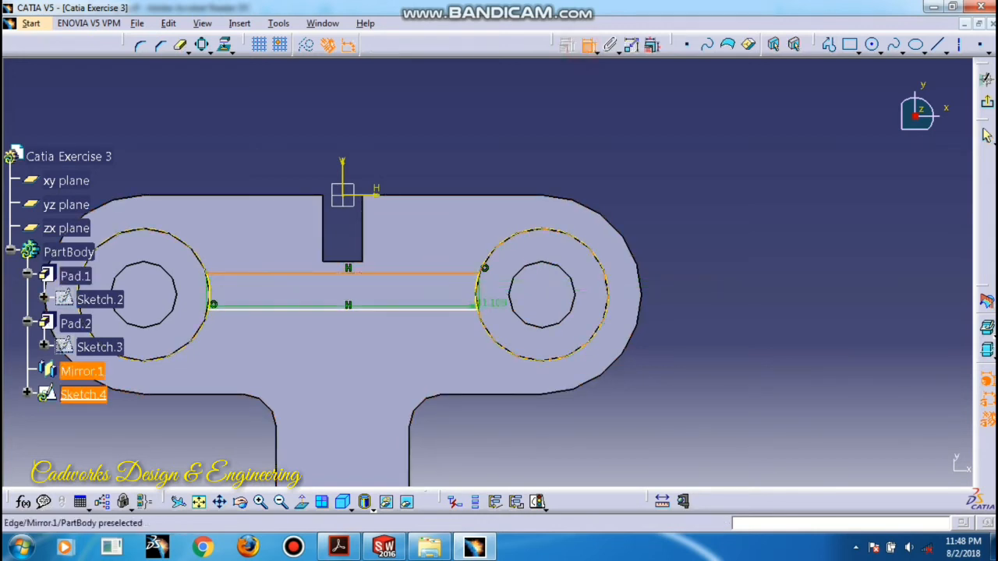
click(455, 309)
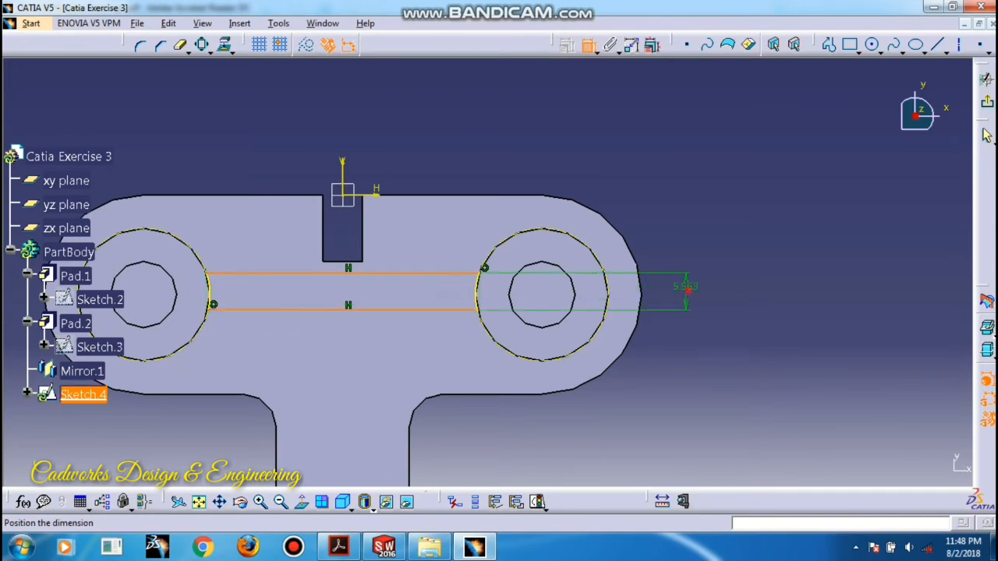
click(686, 288)
double_click(685, 287)
key(Return)
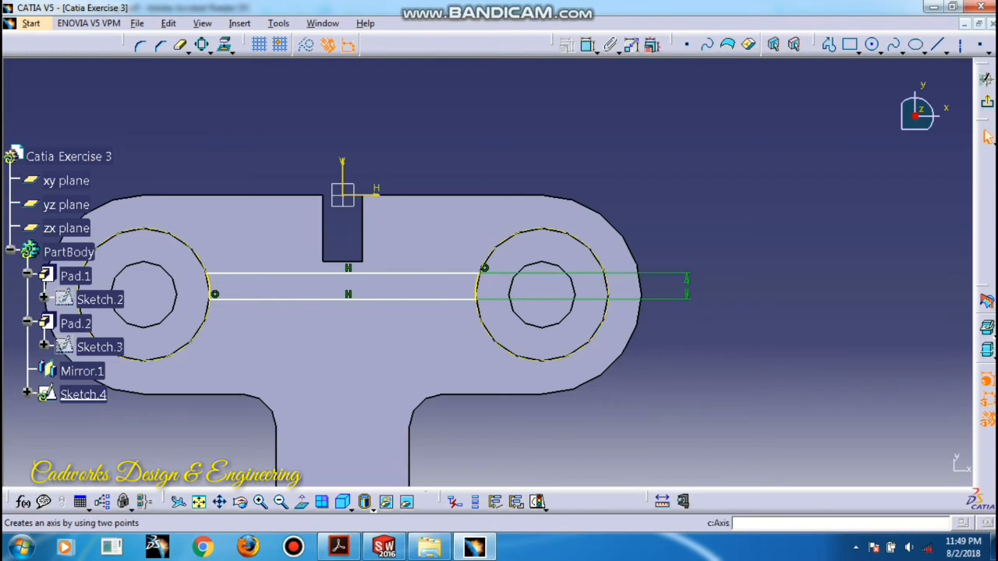
click(937, 45)
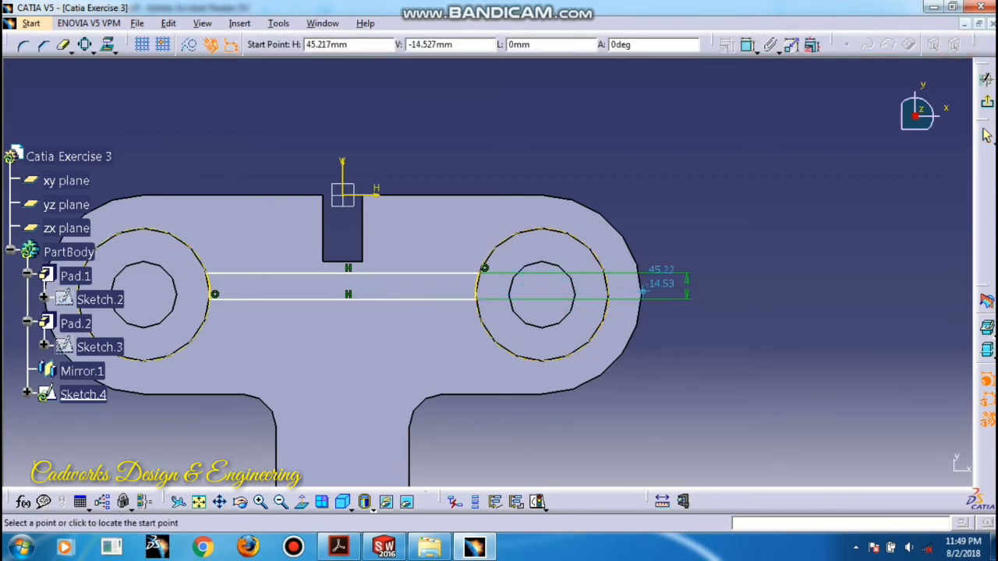
key(Escape)
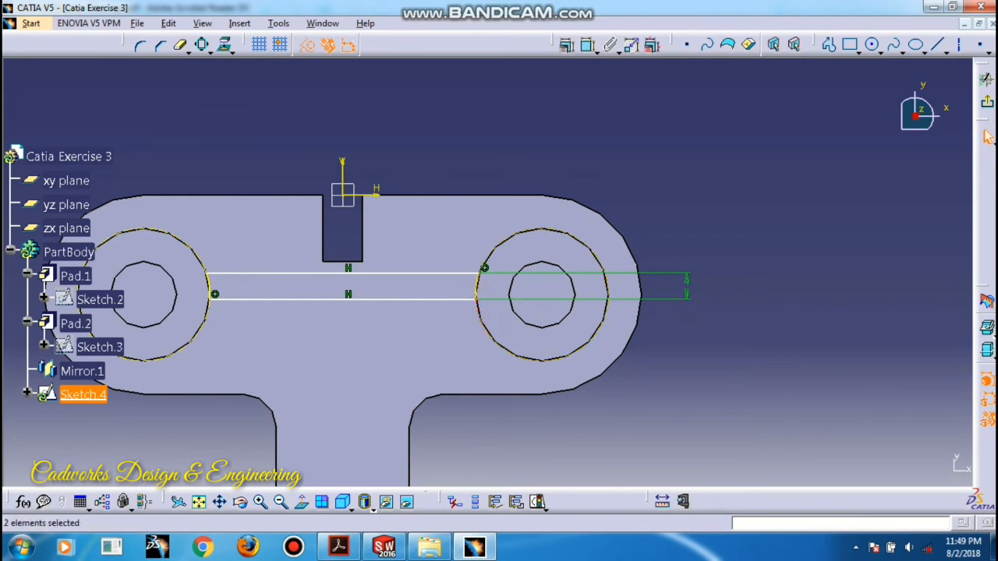
click(986, 134)
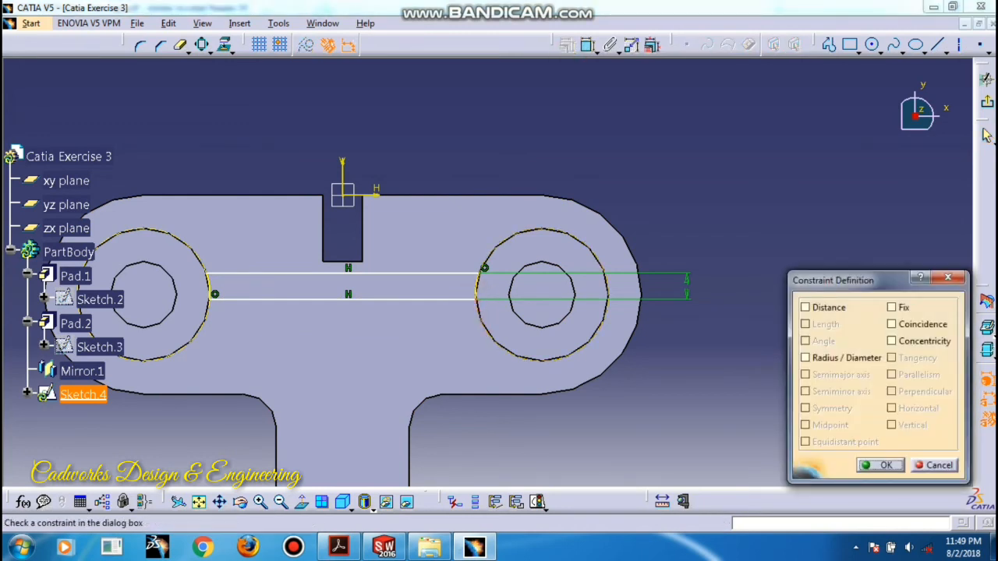
click(932, 465)
click(710, 364)
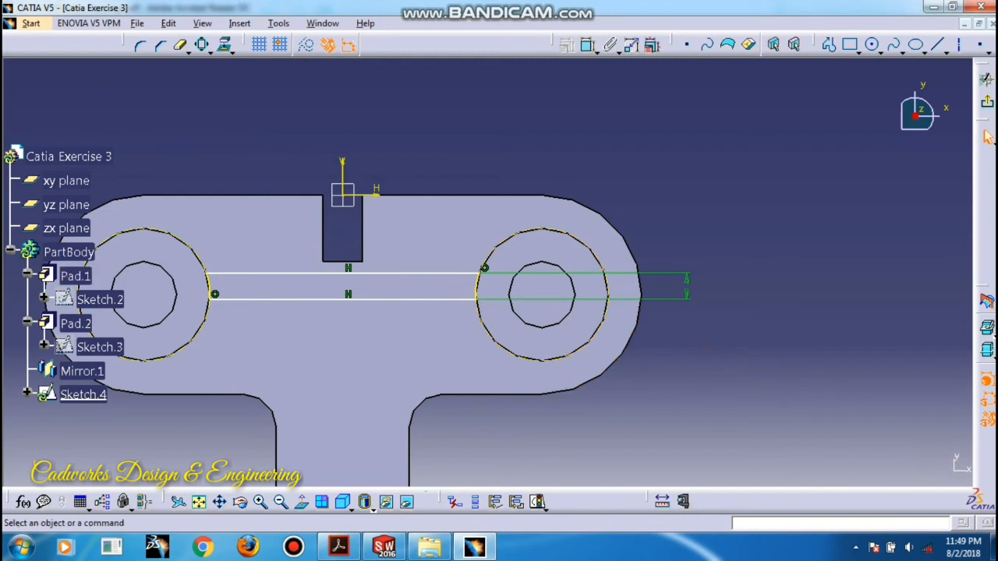
- Dimension the upper horizontal line from the base's notched straight edge and set the offset to 15 mm
click(588, 45)
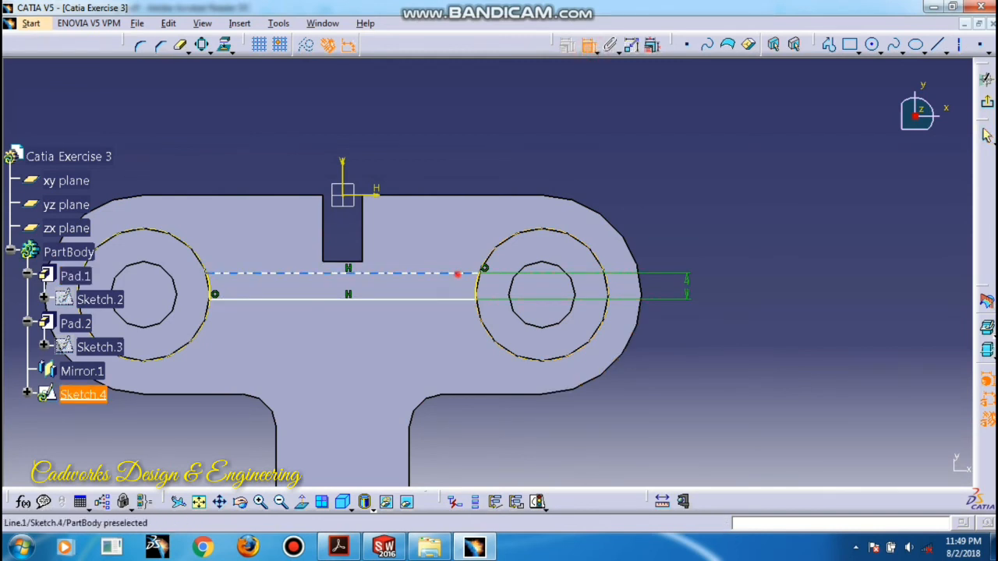
click(457, 273)
click(458, 196)
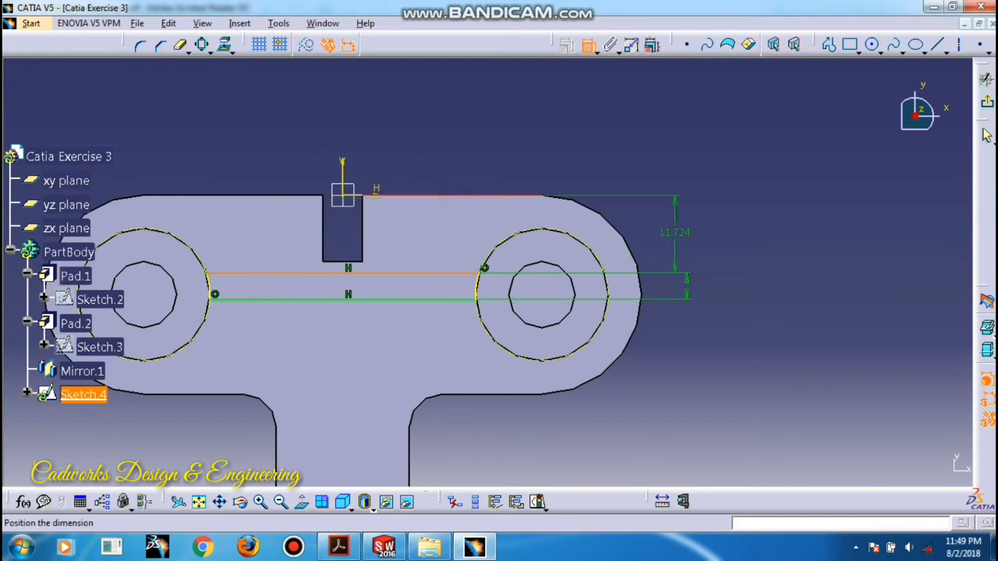
click(687, 238)
double_click(688, 234)
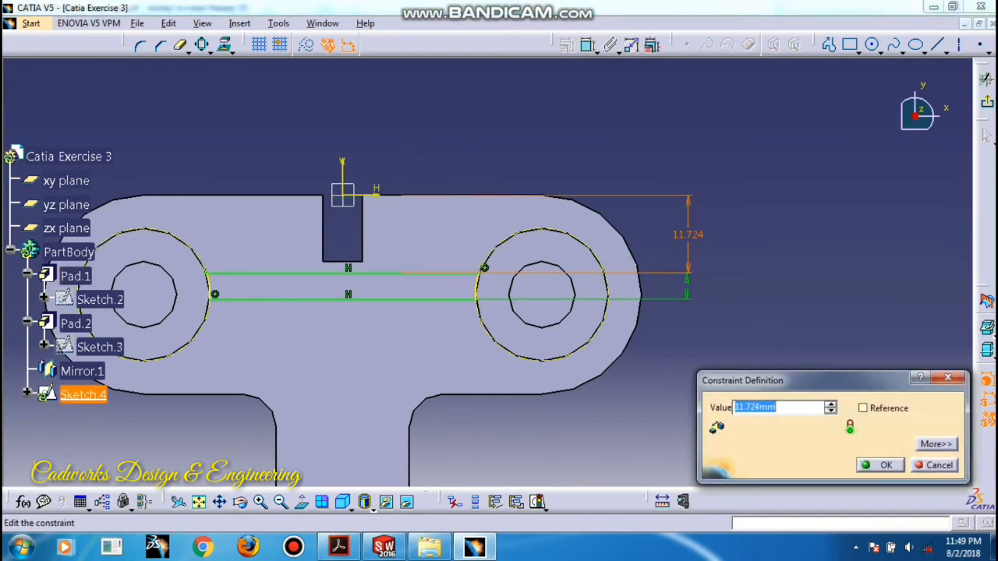
text(15)
key(Return)
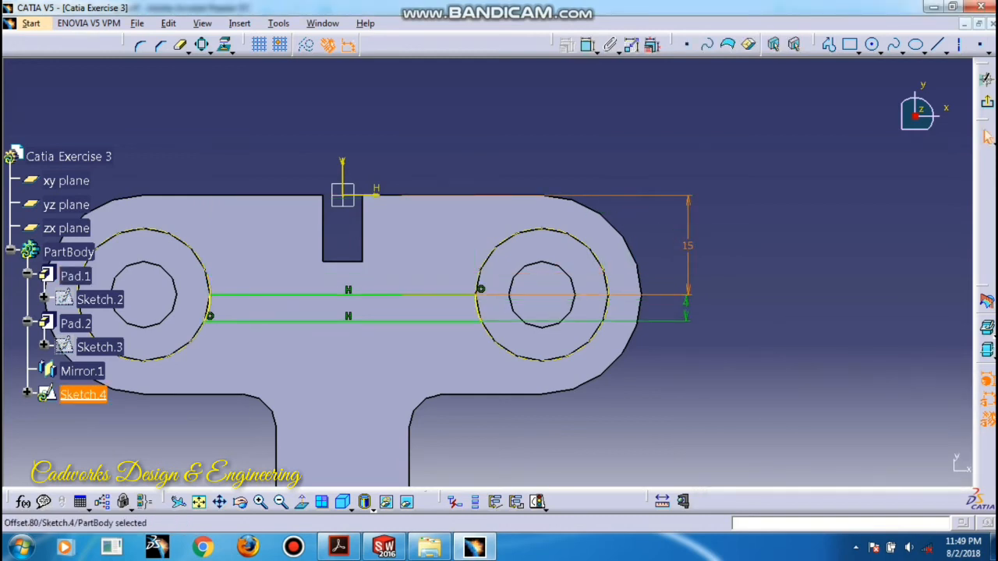
- Try offsets of 12 mm and 12.5 mm between the upper line and the base's notched edge
double_click(687, 246)
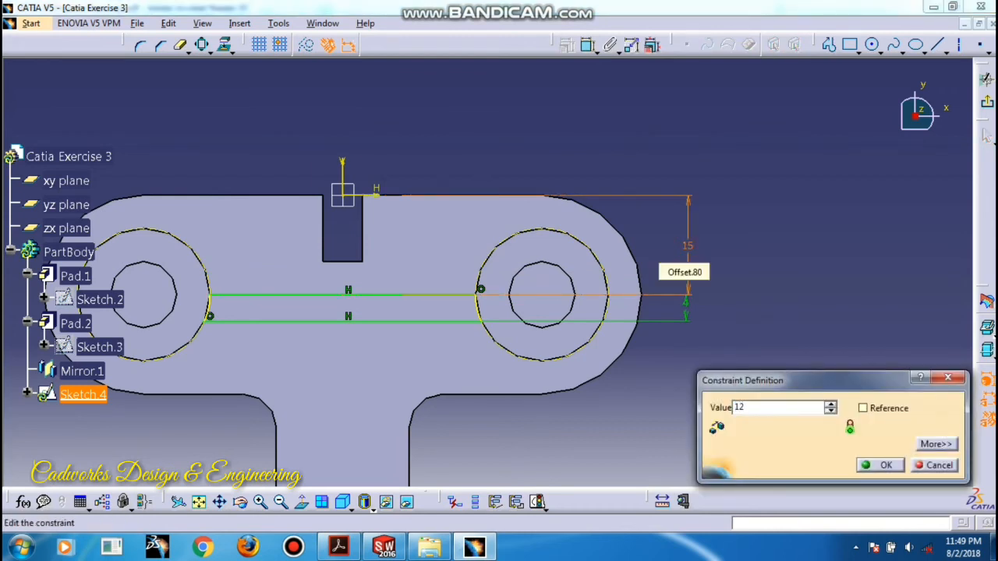
text(12)
key(Return)
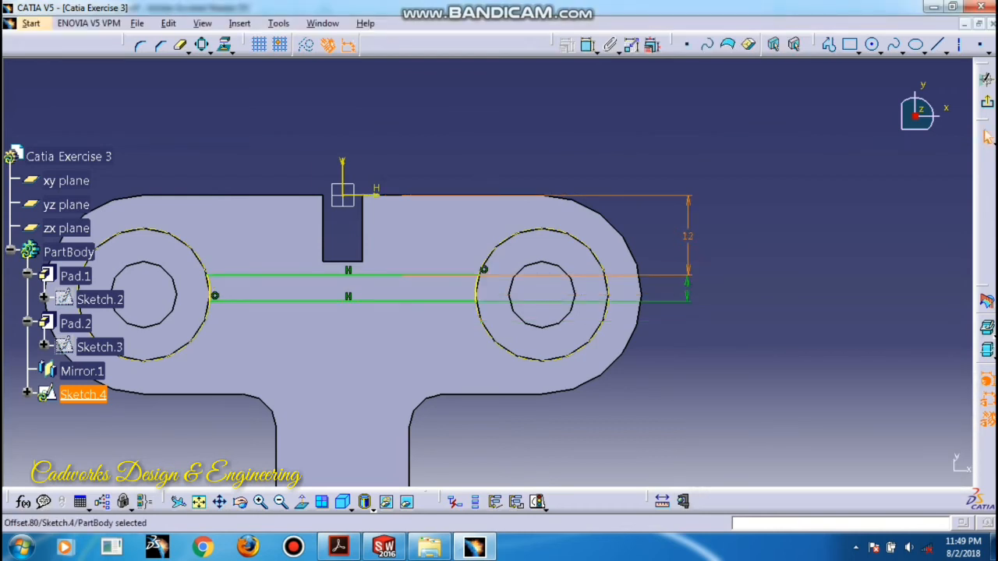
double_click(688, 234)
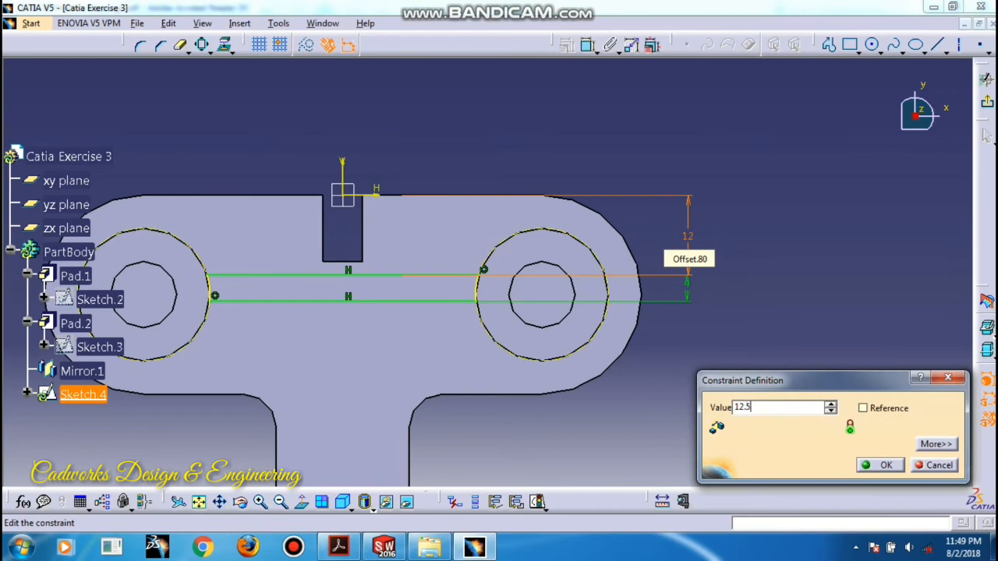
text(12.5)
key(Return)
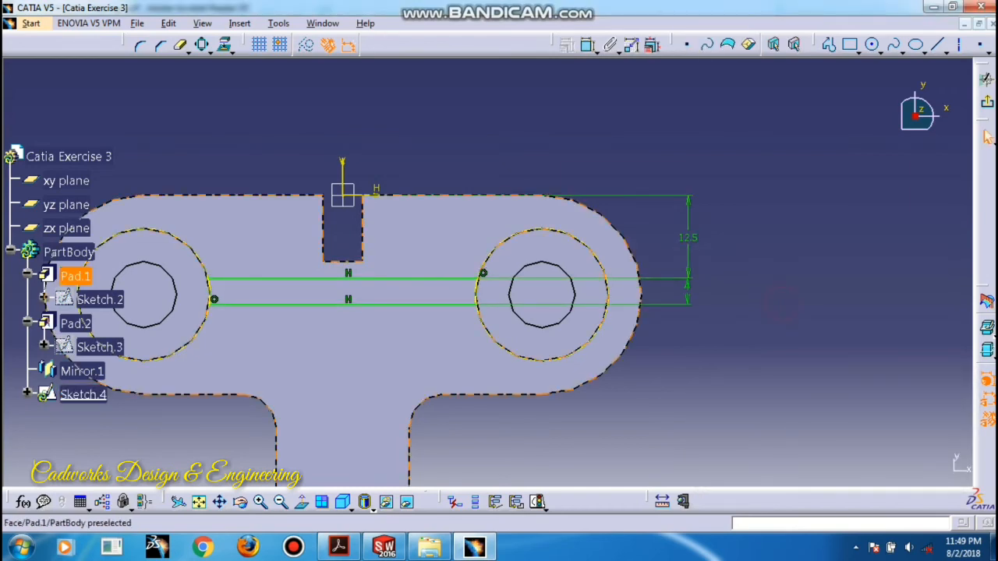
- Measure the base's width between its two parallel straight edges beside the right boss, without placing a dimension
middle_drag(733, 373, 772, 273)
right_click(772, 328)
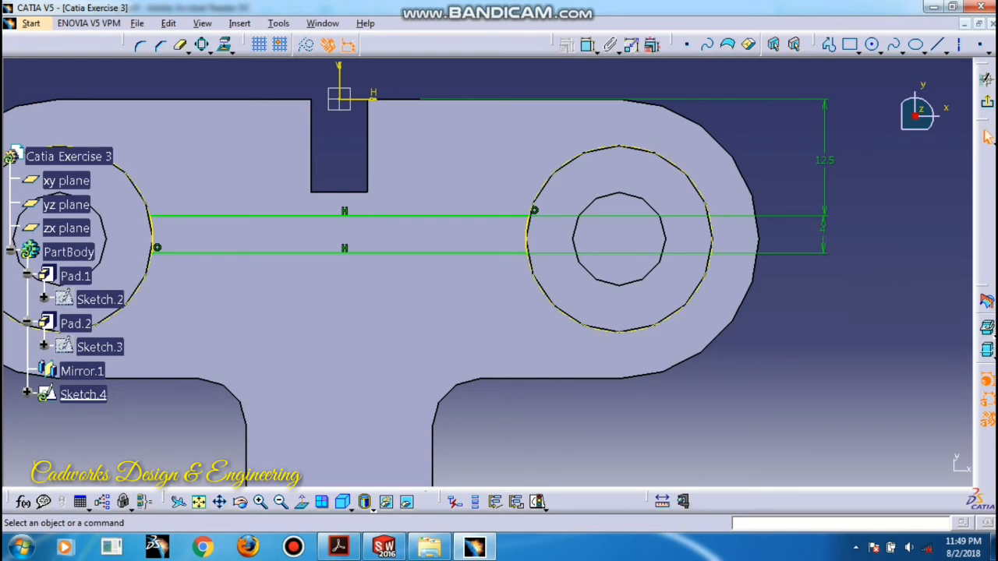
click(585, 45)
click(528, 379)
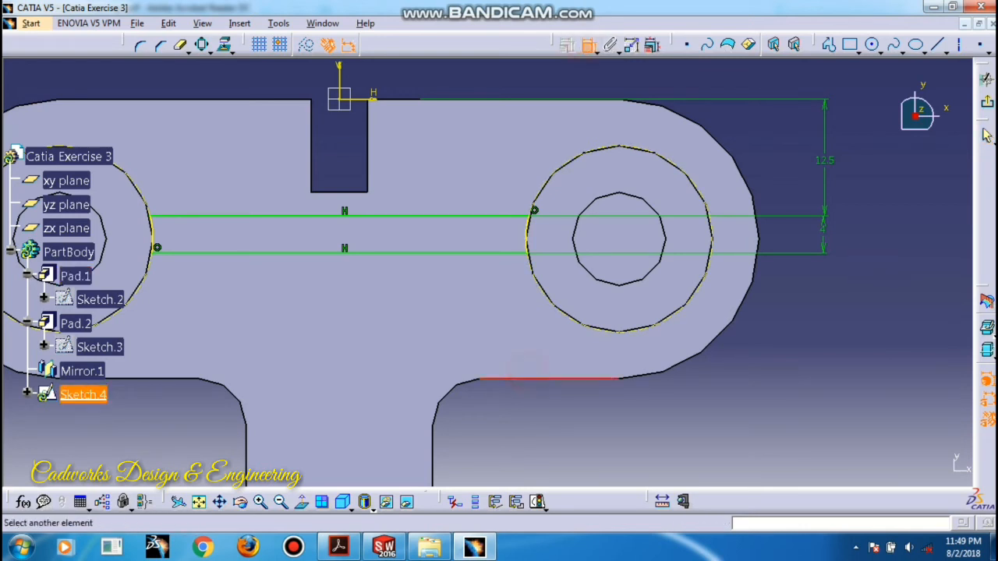
click(502, 99)
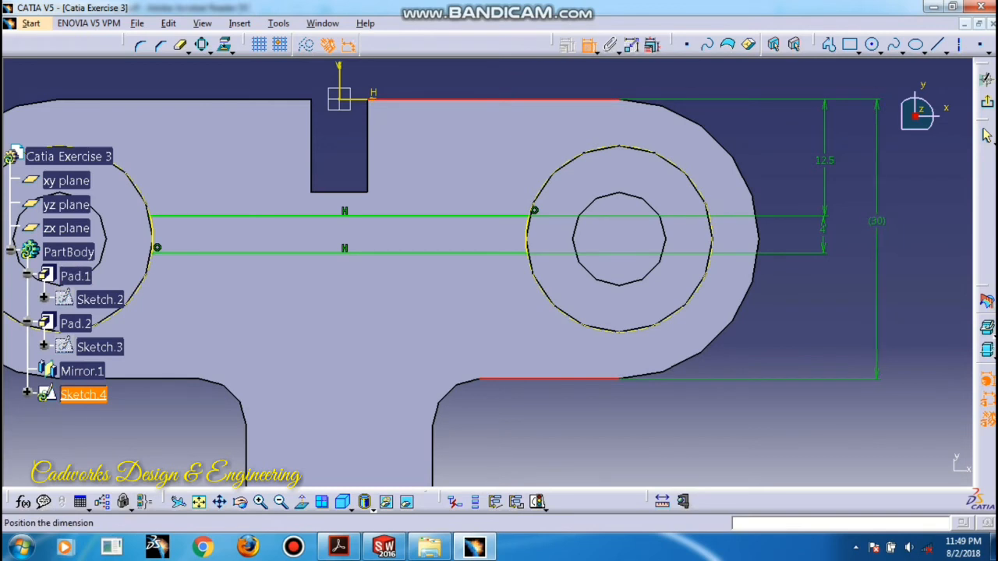
key(Escape)
- Set the upper line's offset from the base's notched edge to 13 mm and exit the sketch
double_click(825, 161)
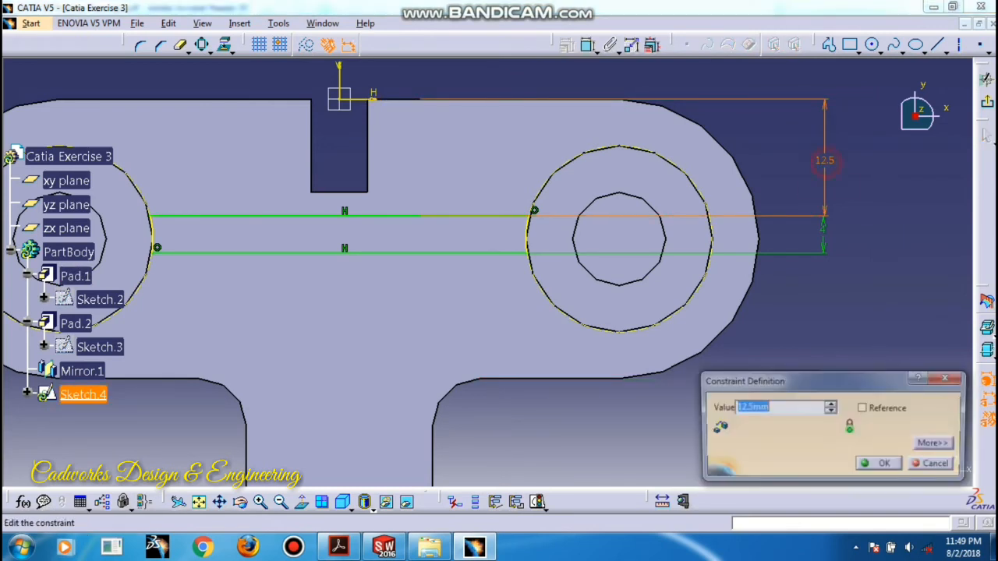
text(13)
key(Return)
click(893, 283)
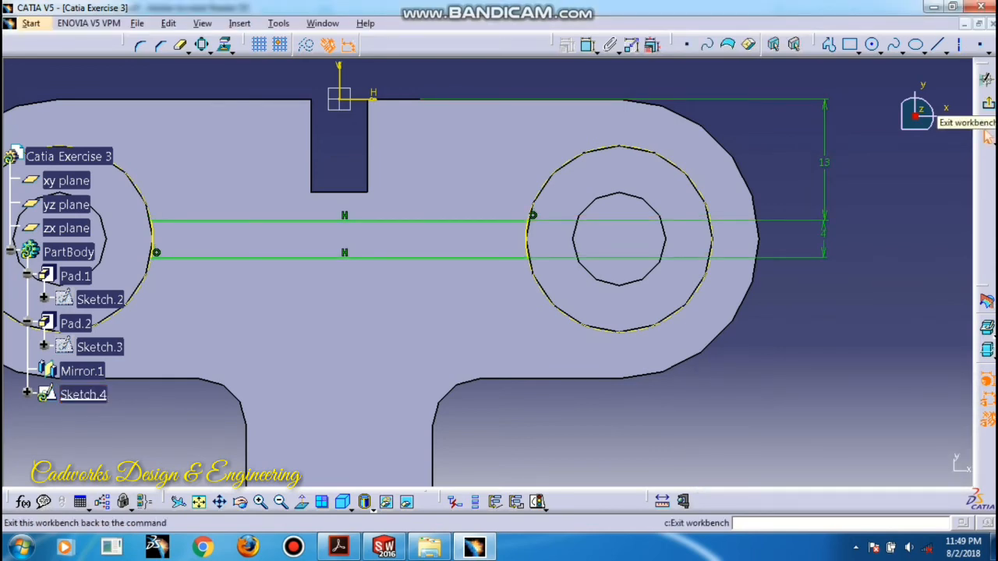
click(987, 104)
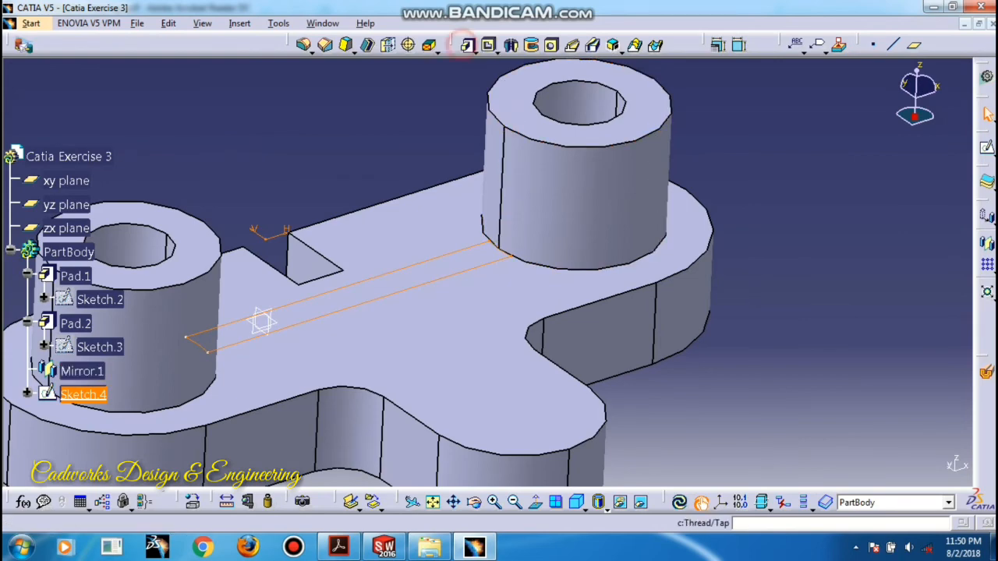
- Pad the web sketch between the two bosses to a height of 10 mm
click(466, 44)
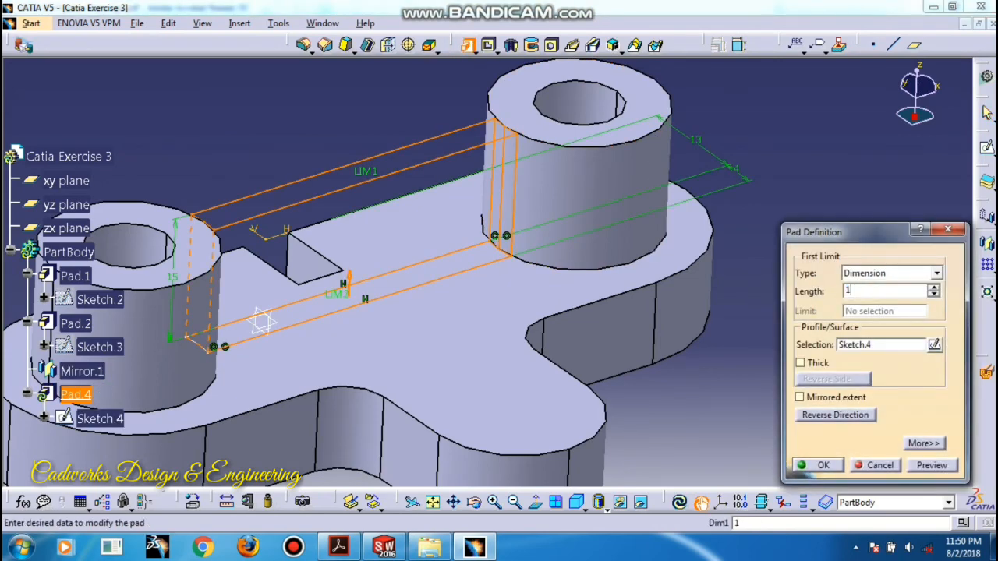
key(Return)
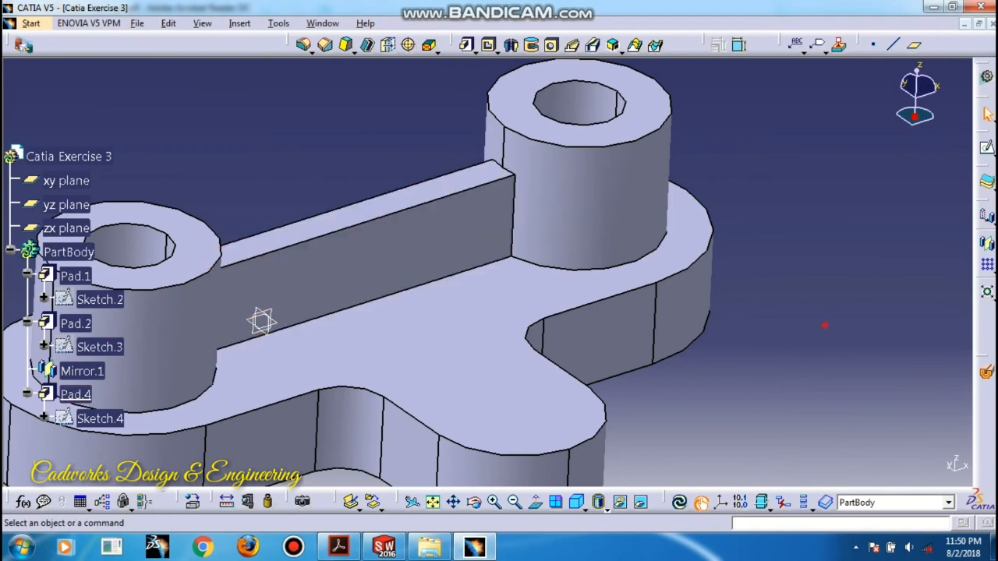
middle_drag(262, 320, 280, 269)
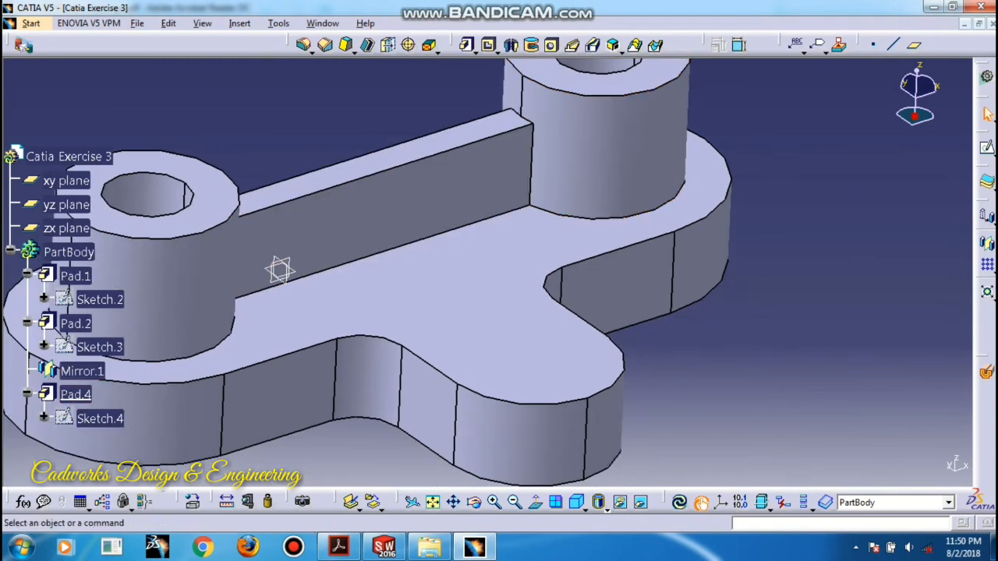
- Start a sketch on the base's top face and draw a vertical elongated hole with about 3.7 mm radius on the stem
click(986, 148)
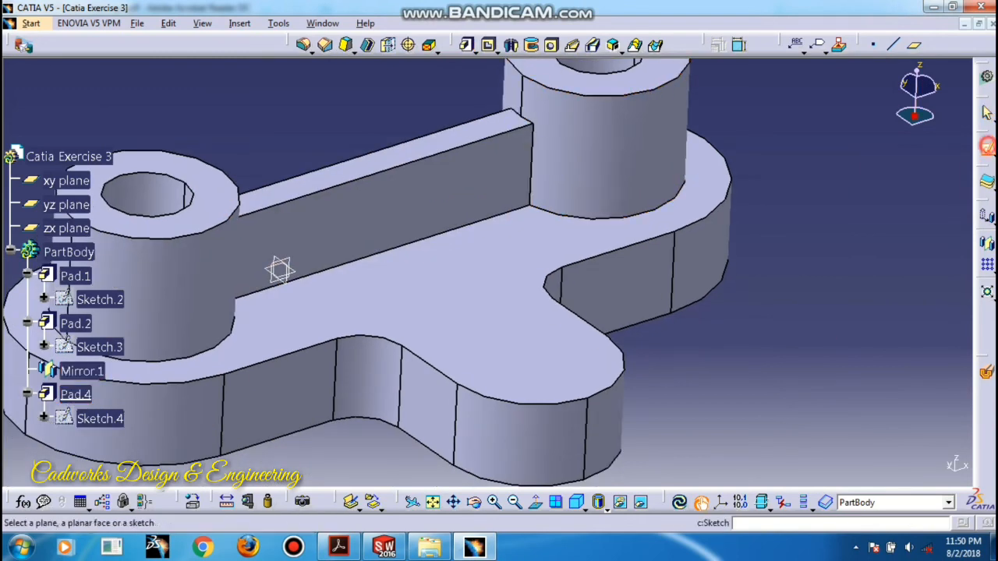
click(509, 334)
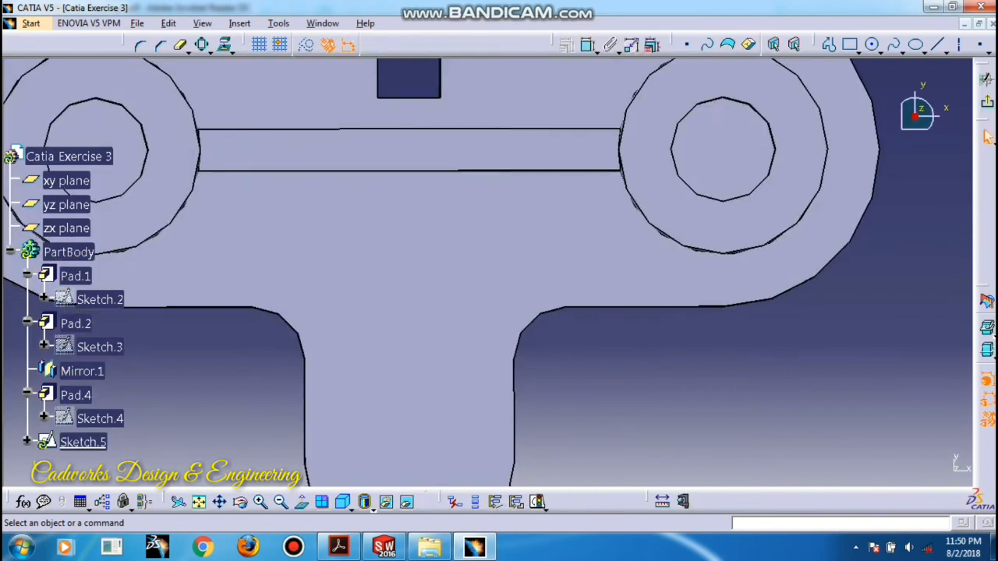
middle_drag(509, 333, 497, 288)
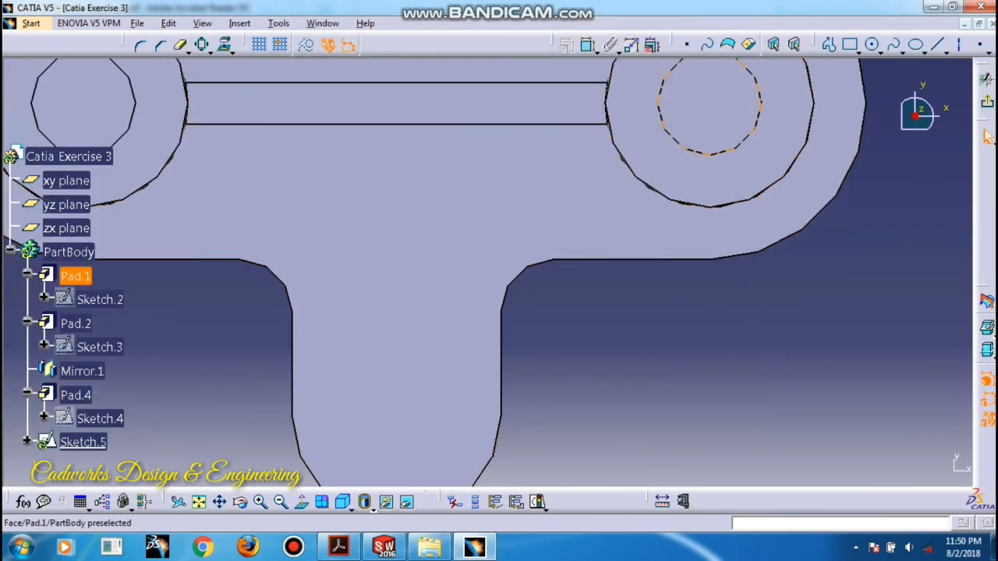
click(855, 51)
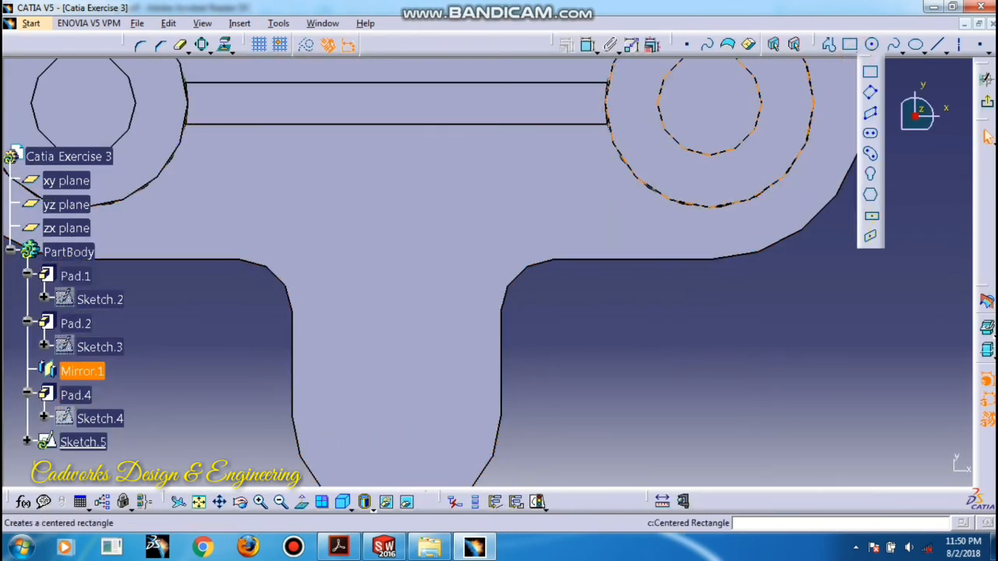
click(870, 134)
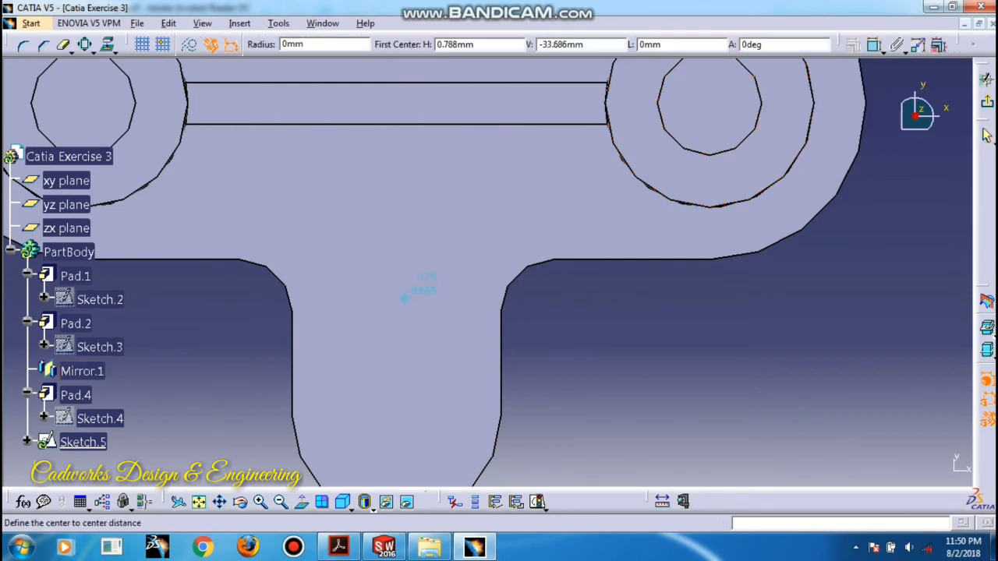
click(395, 285)
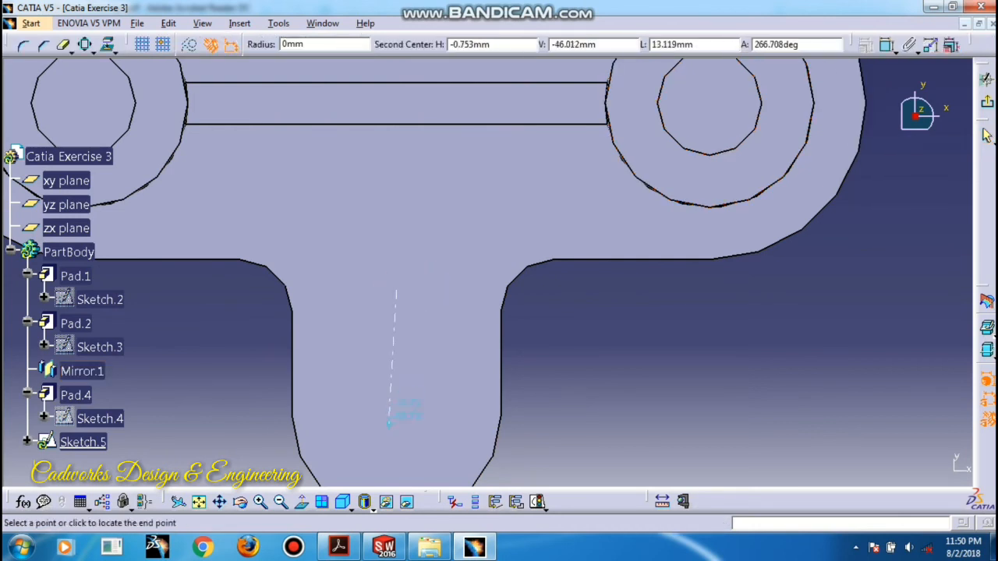
click(396, 446)
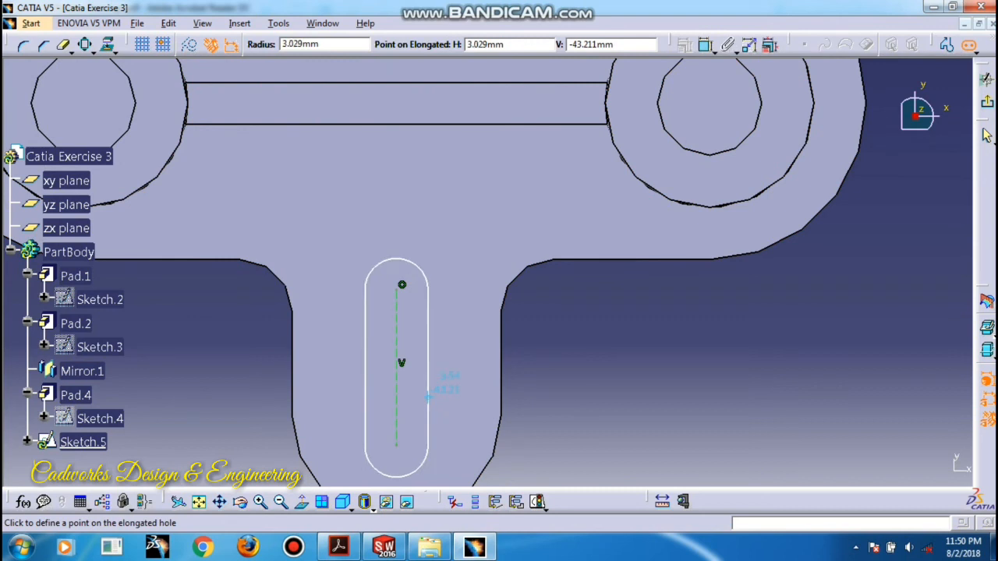
click(446, 383)
click(632, 319)
- Make the elongated hole's outer end arc concentric with the rounded end of the base's stem
middle_drag(618, 322, 620, 276)
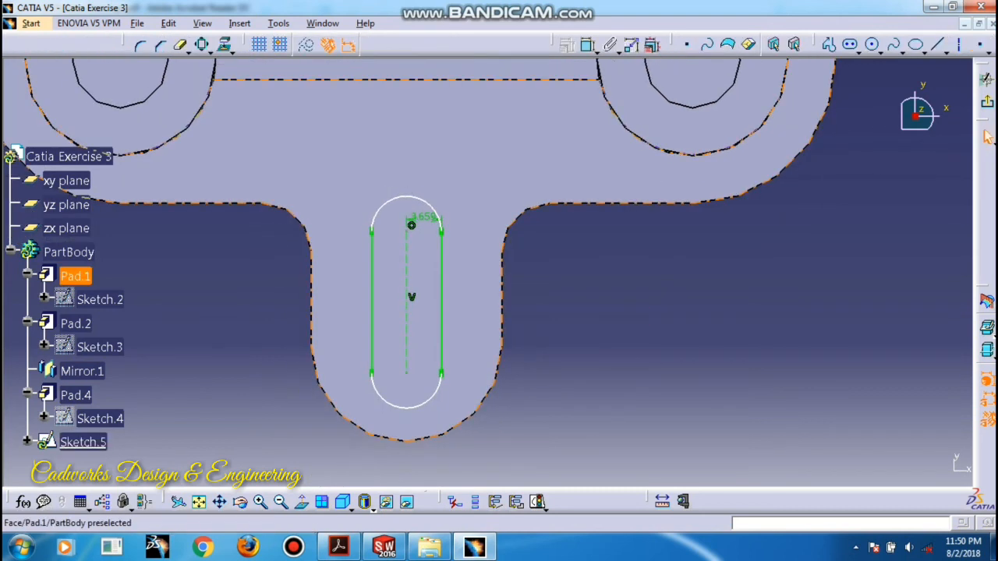
click(421, 402)
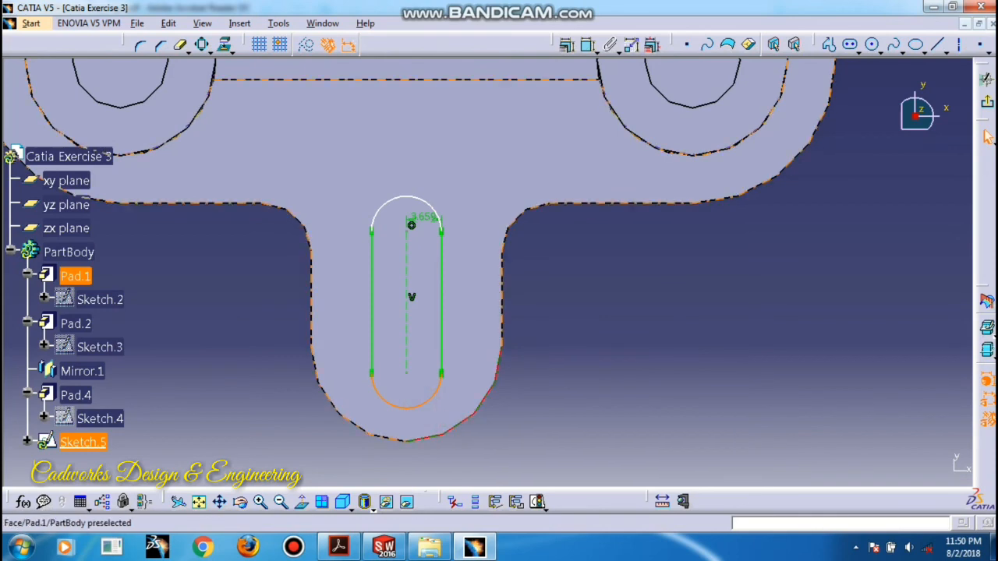
click(567, 46)
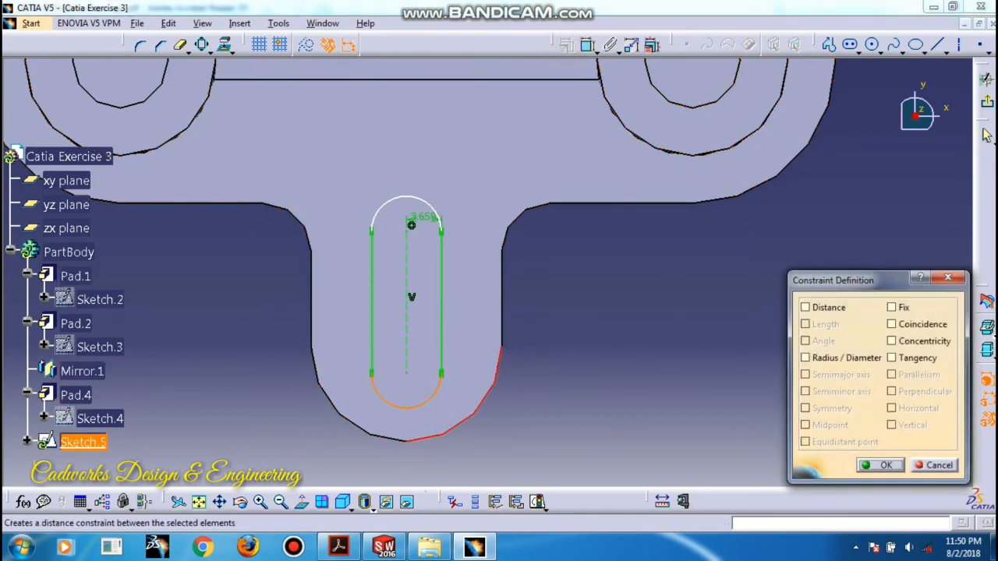
click(891, 341)
click(871, 465)
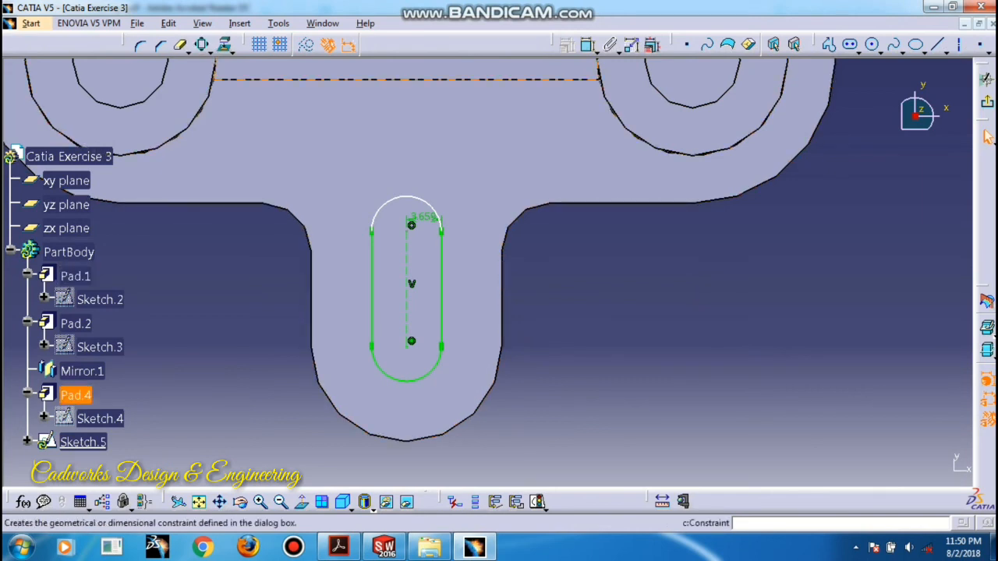
- Dimension the elongated hole's center-to-center distance, set it to 10 mm and exit the sketch
click(588, 44)
click(410, 225)
click(411, 340)
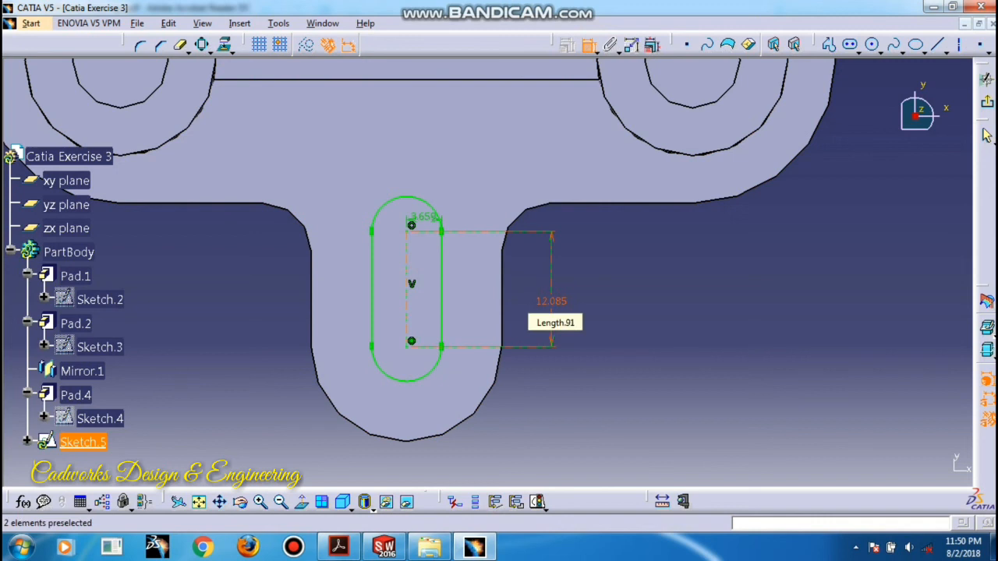
click(552, 301)
double_click(552, 301)
text(1)
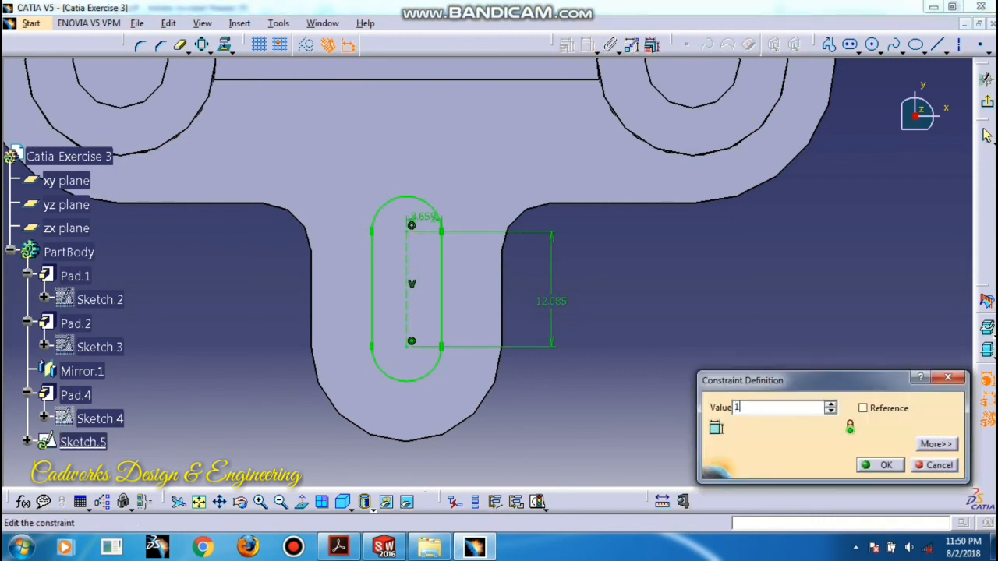
text(0)
key(Return)
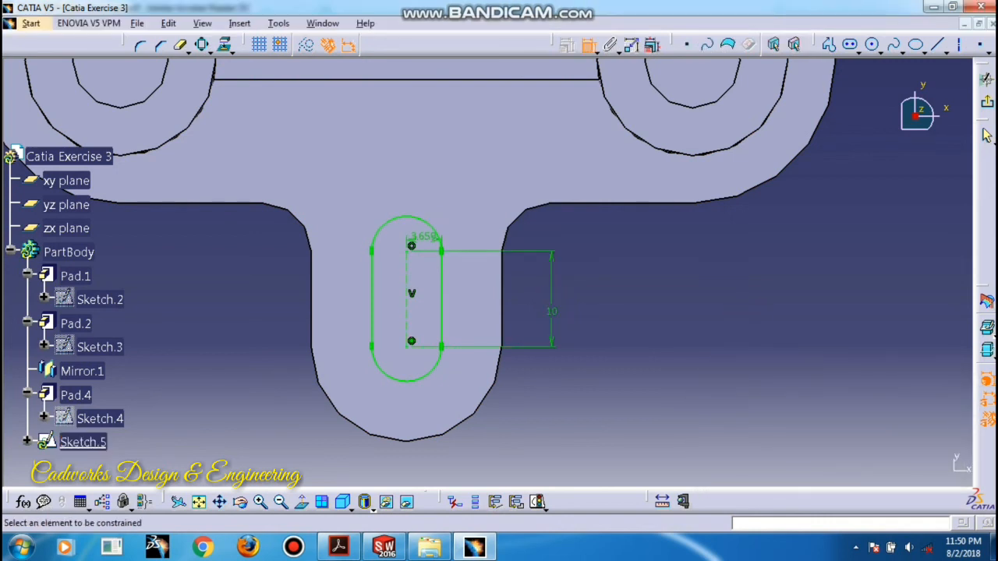
click(986, 134)
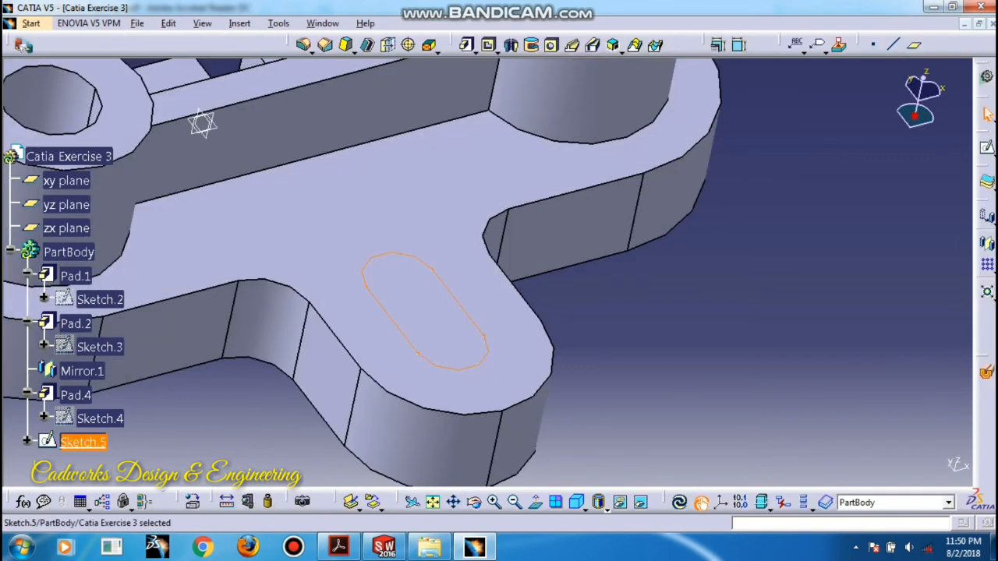
- Pocket the elongated hole sketch through the base with the Up to last limit
click(489, 45)
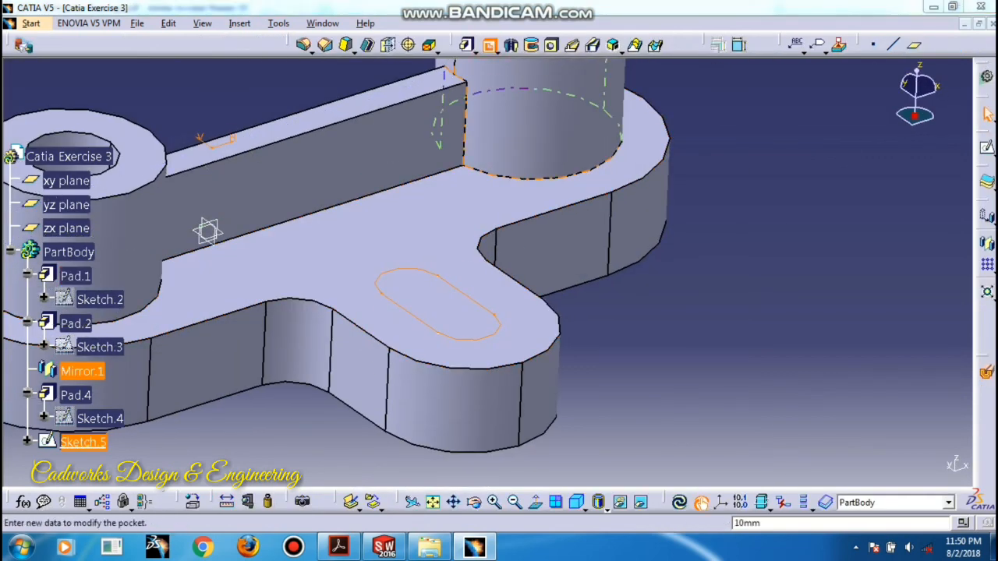
click(936, 273)
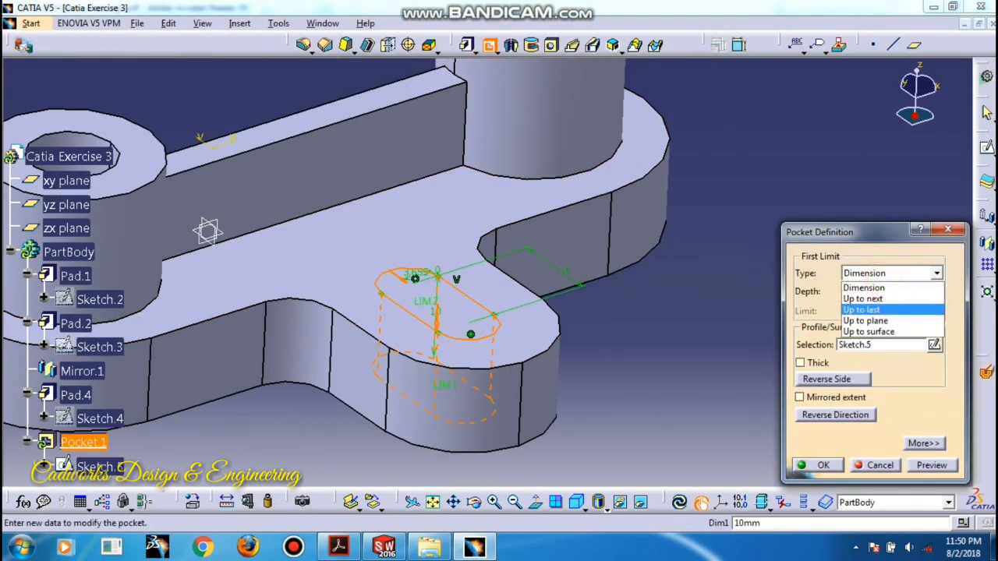
click(880, 310)
click(818, 465)
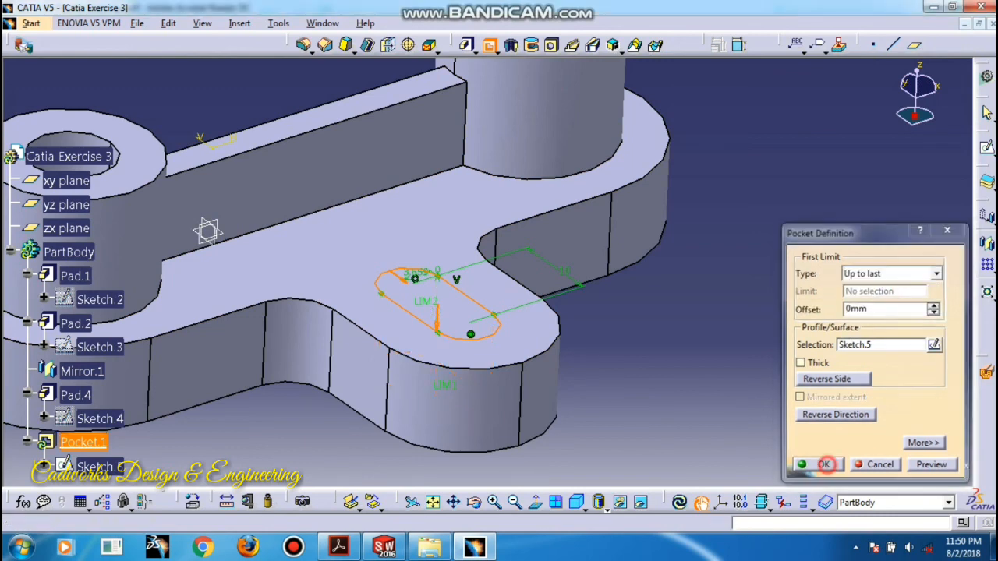
middle_drag(719, 279, 792, 292)
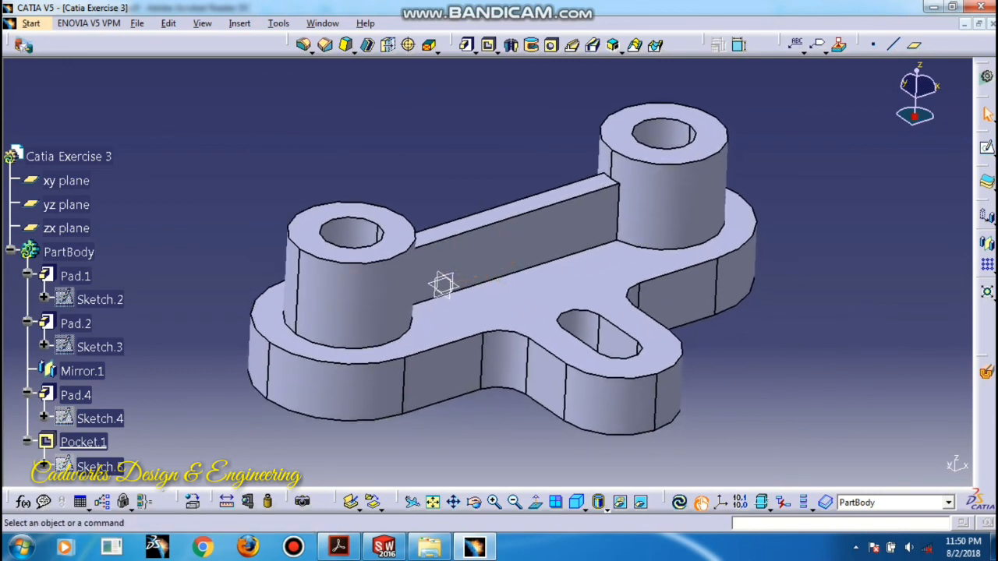
- Compare the model's bosses, web, notch and slot with the practice drawing in Adobe Acrobat Reader, switching between it and CATIA
click(342, 547)
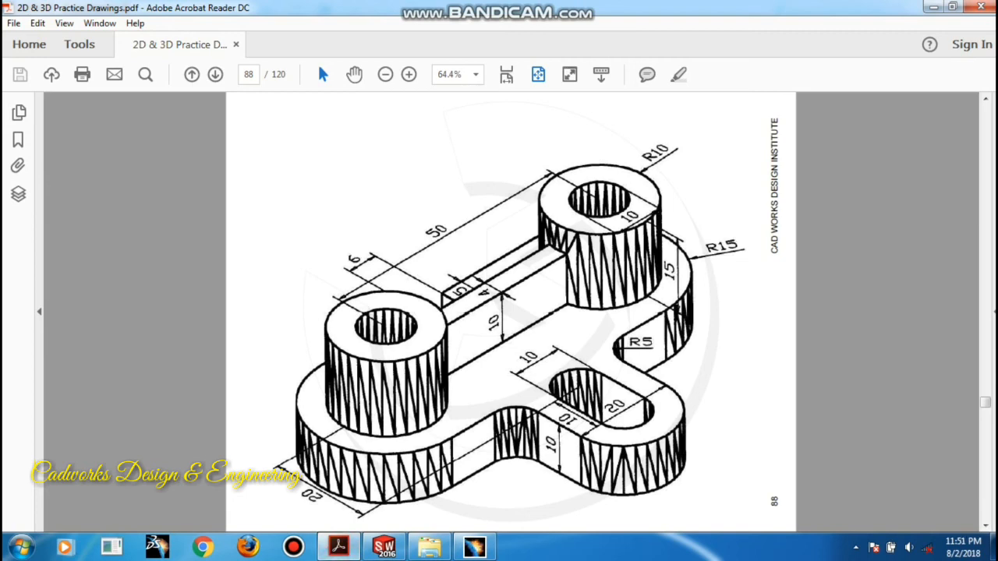
click(474, 548)
middle_drag(514, 421, 539, 446)
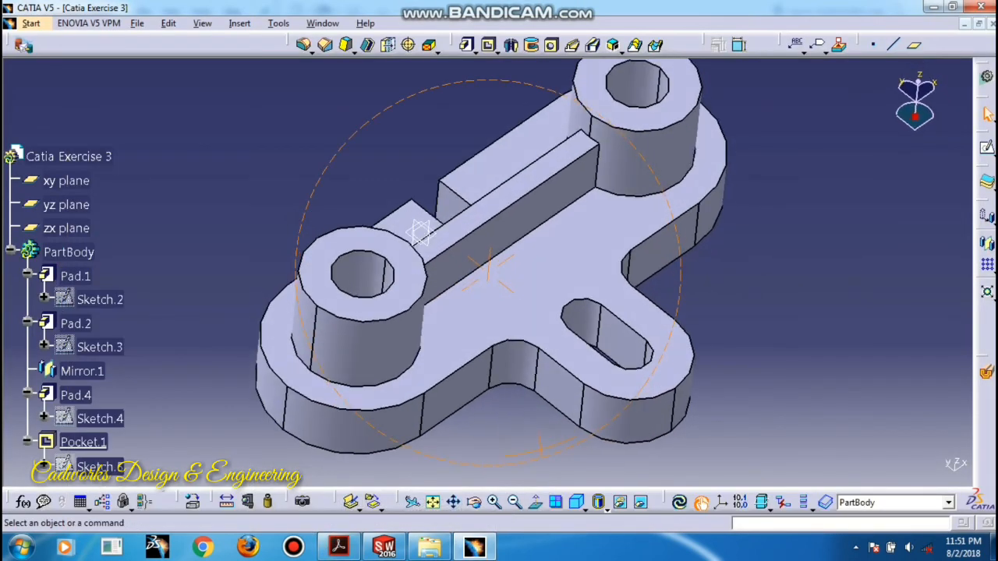
middle_drag(421, 232, 435, 293)
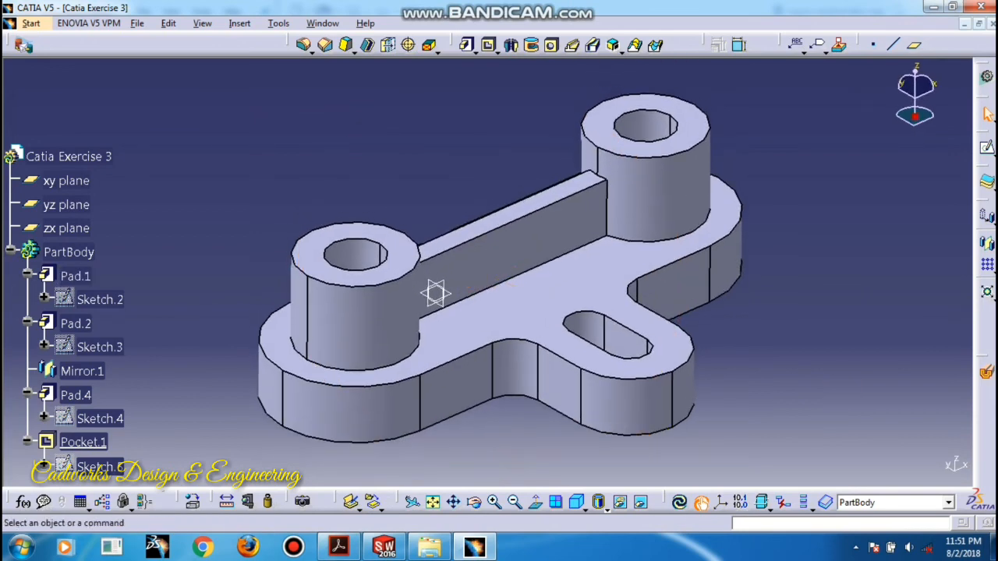
key(super+e)
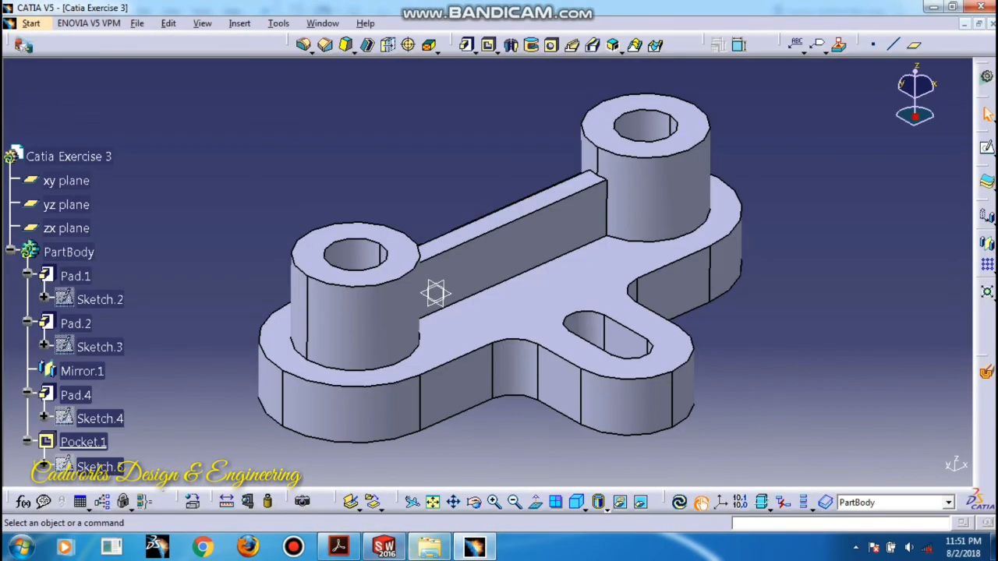
click(339, 547)
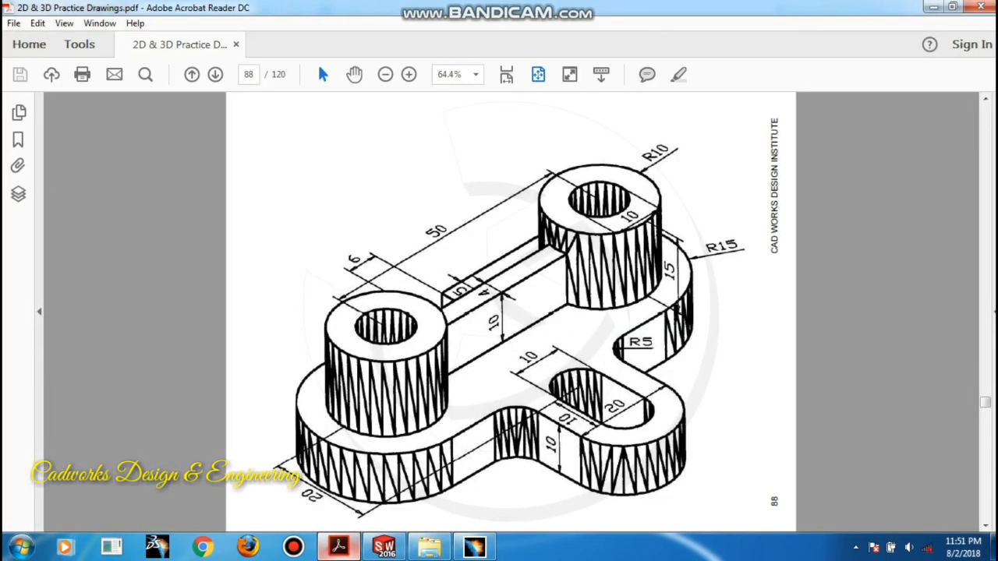
click(339, 547)
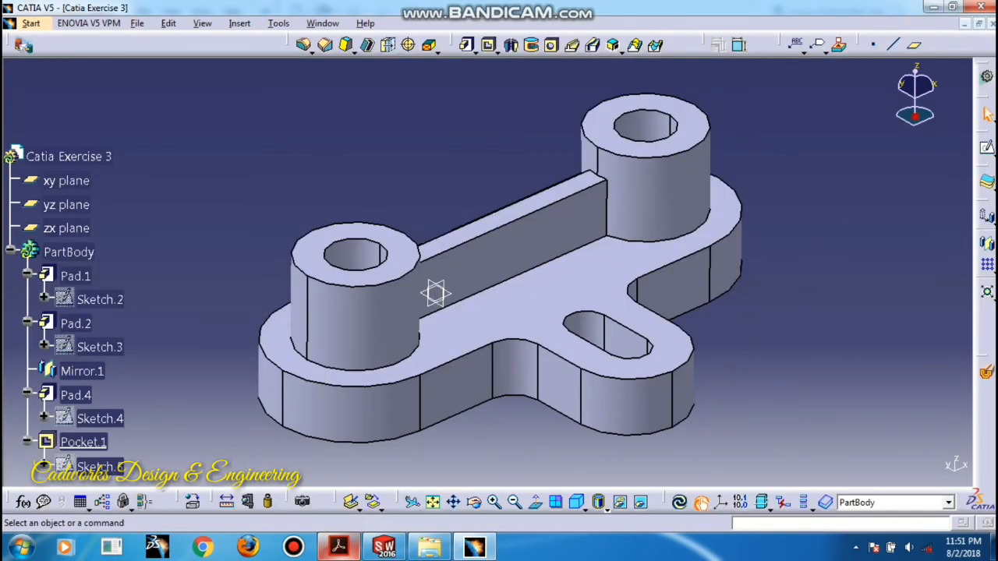
click(338, 547)
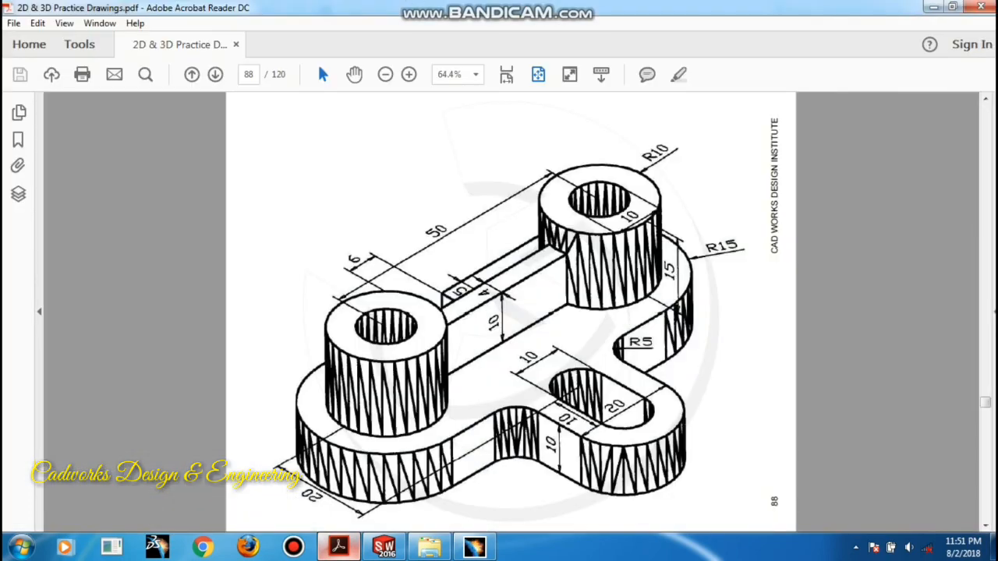
click(338, 547)
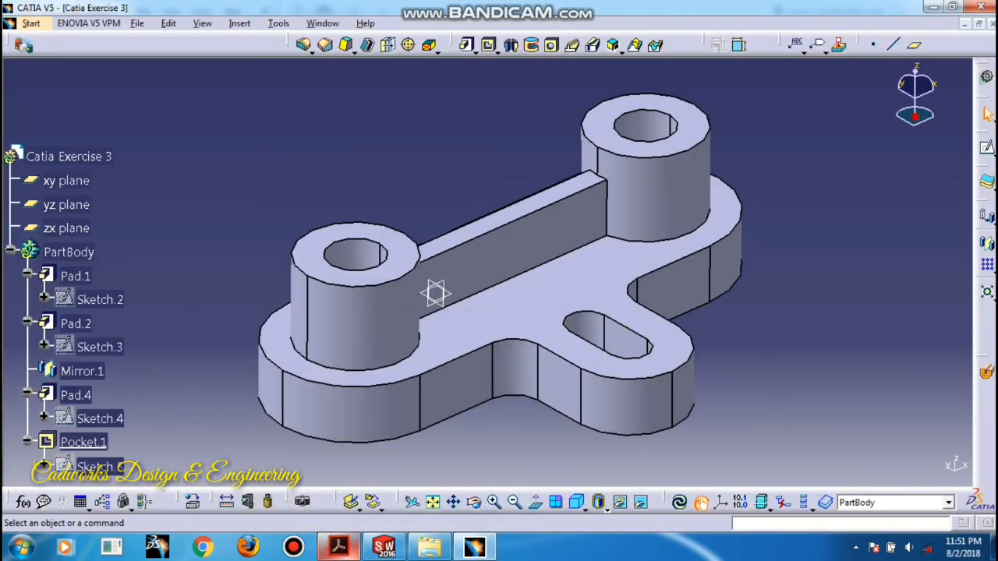